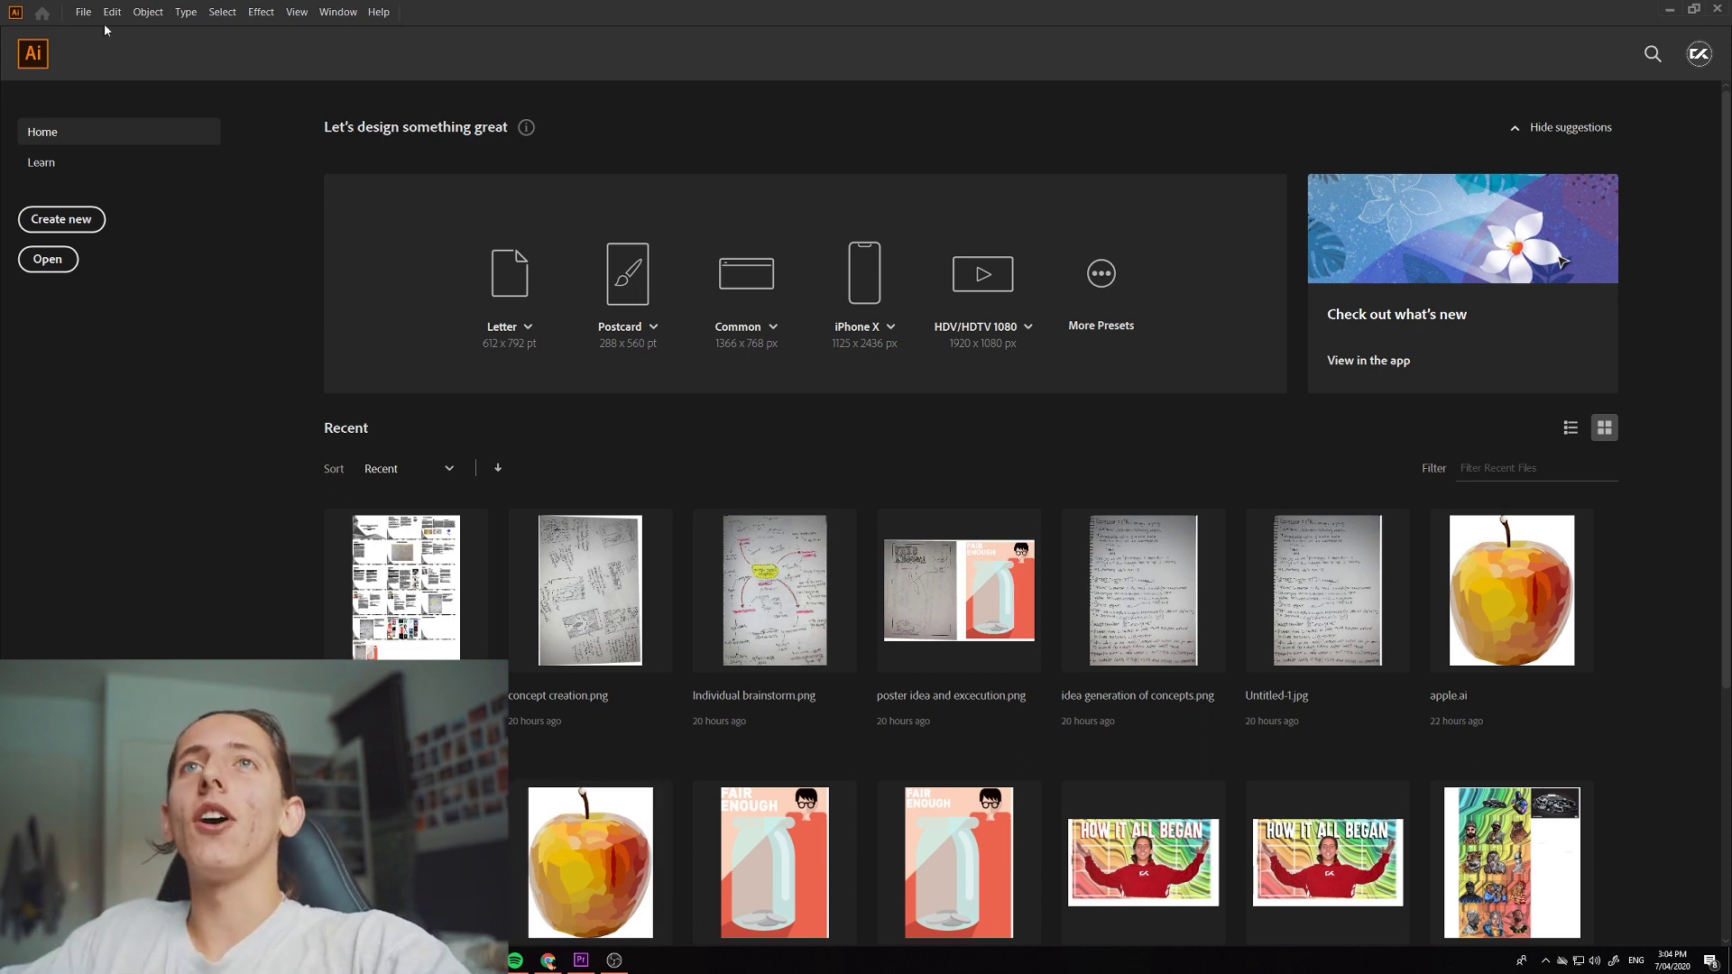
# - Create a new portrait document measured in pixels, 1080 × 1350 px
pyautogui.click(63, 216)
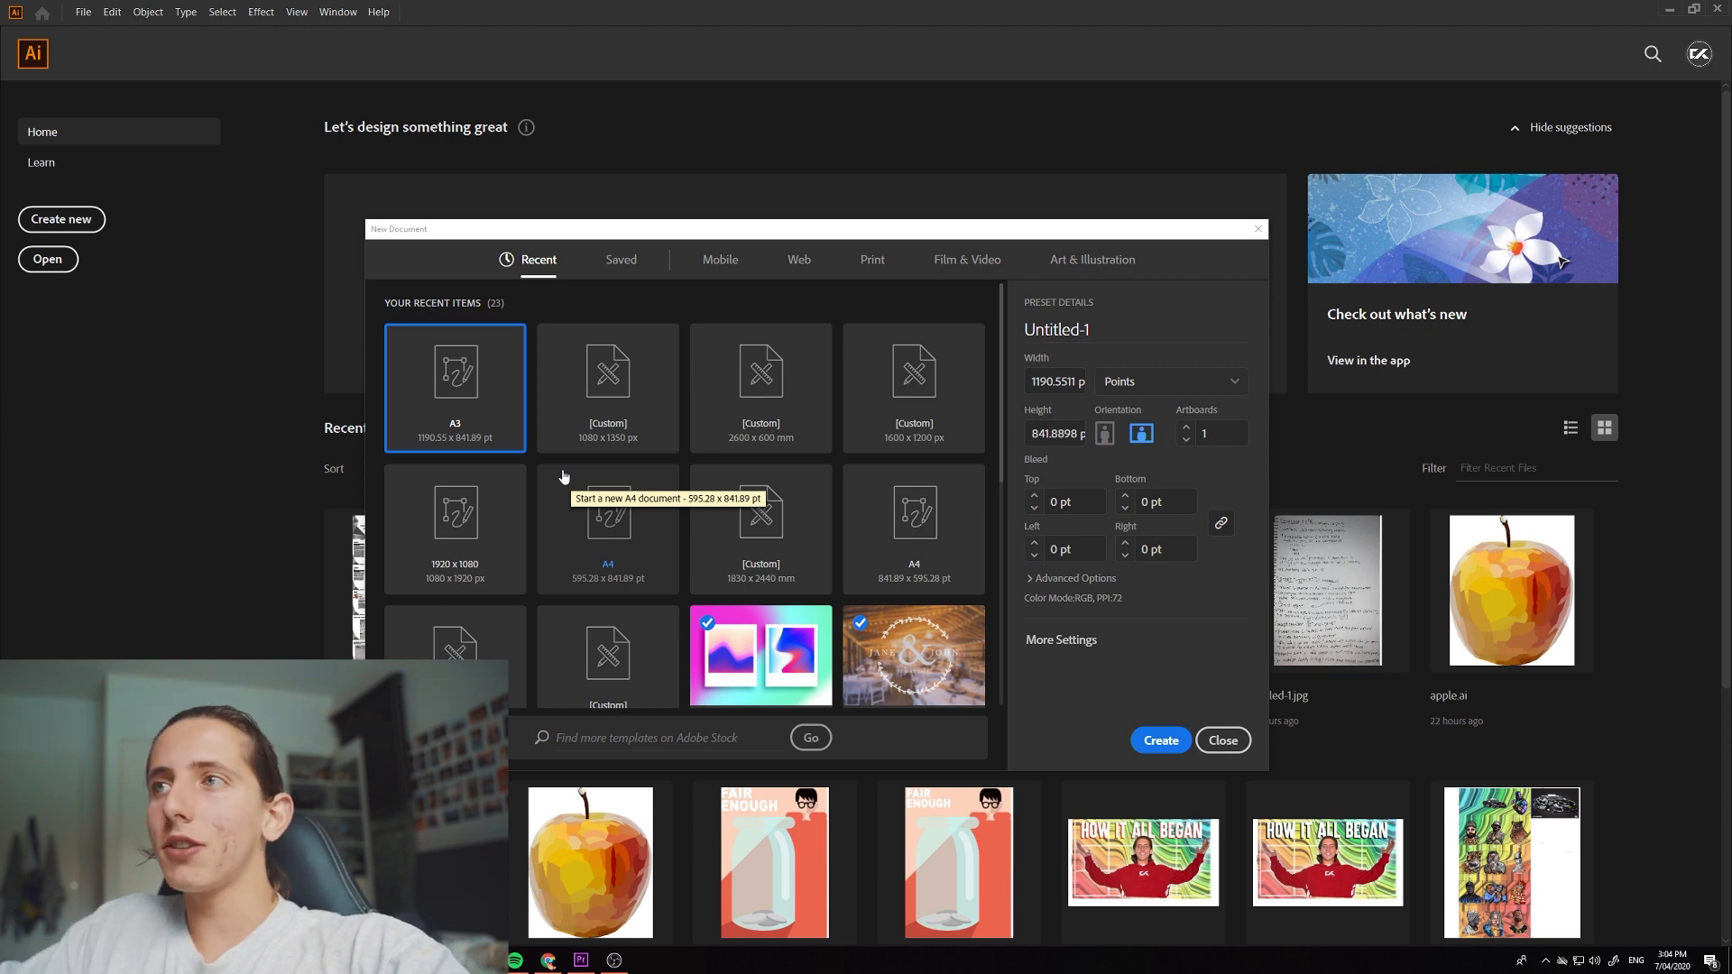
pyautogui.click(1199, 380)
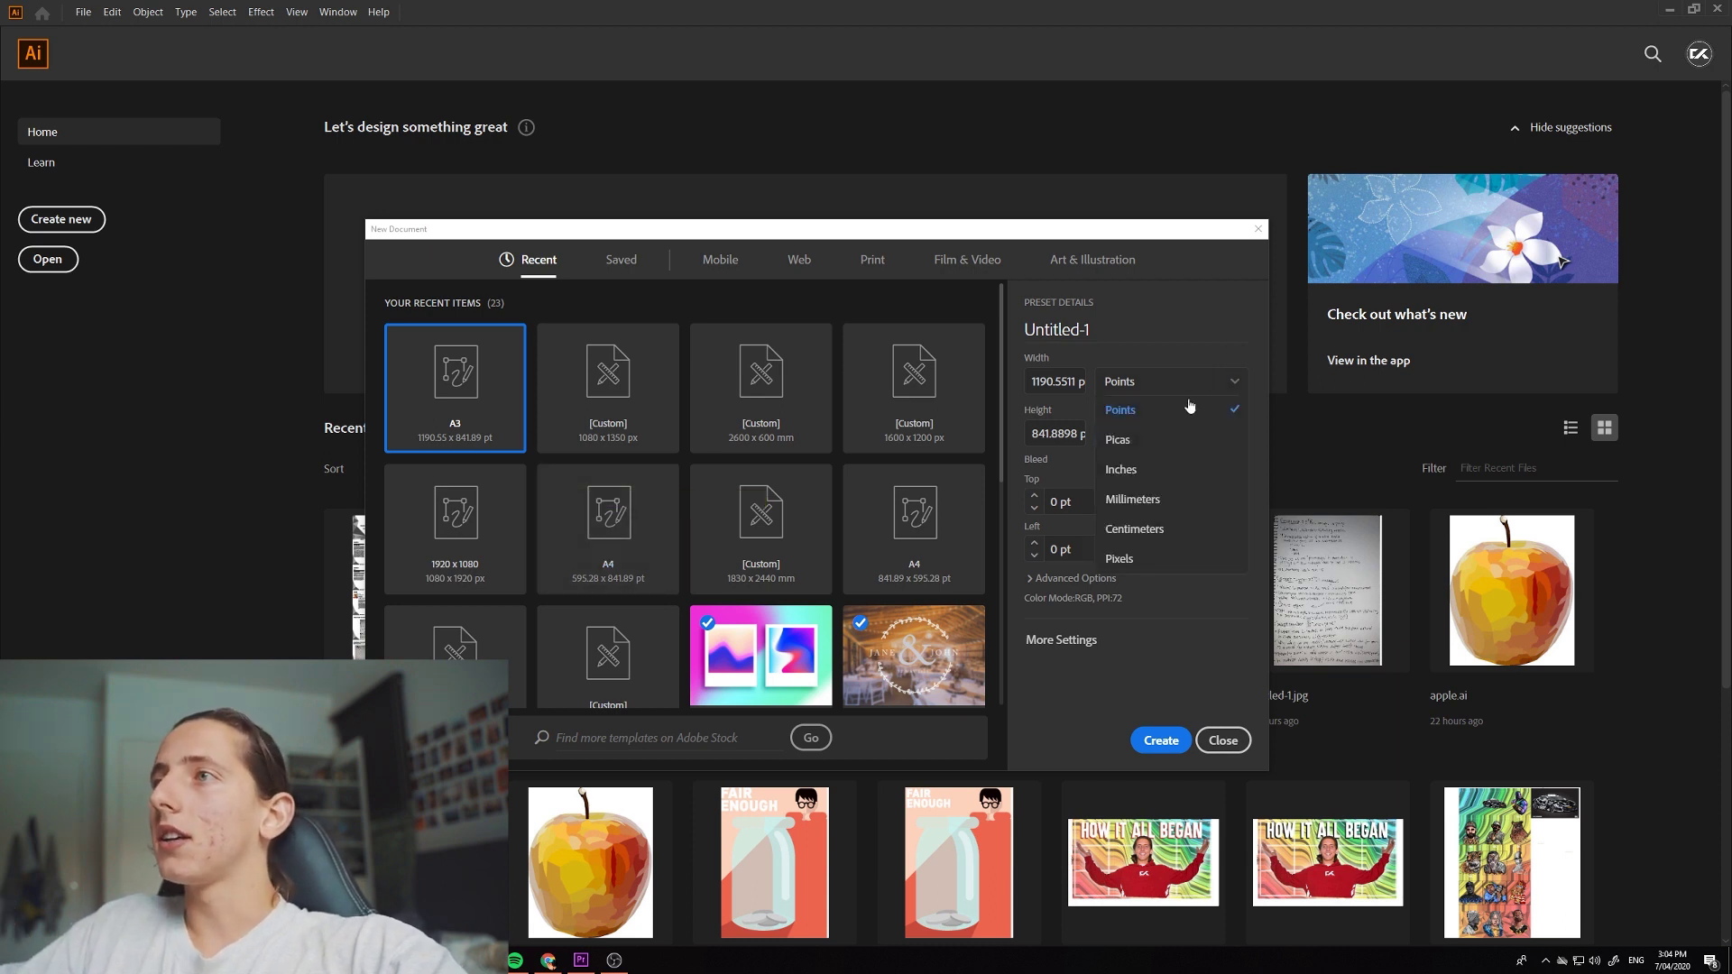
pyautogui.click(1155, 561)
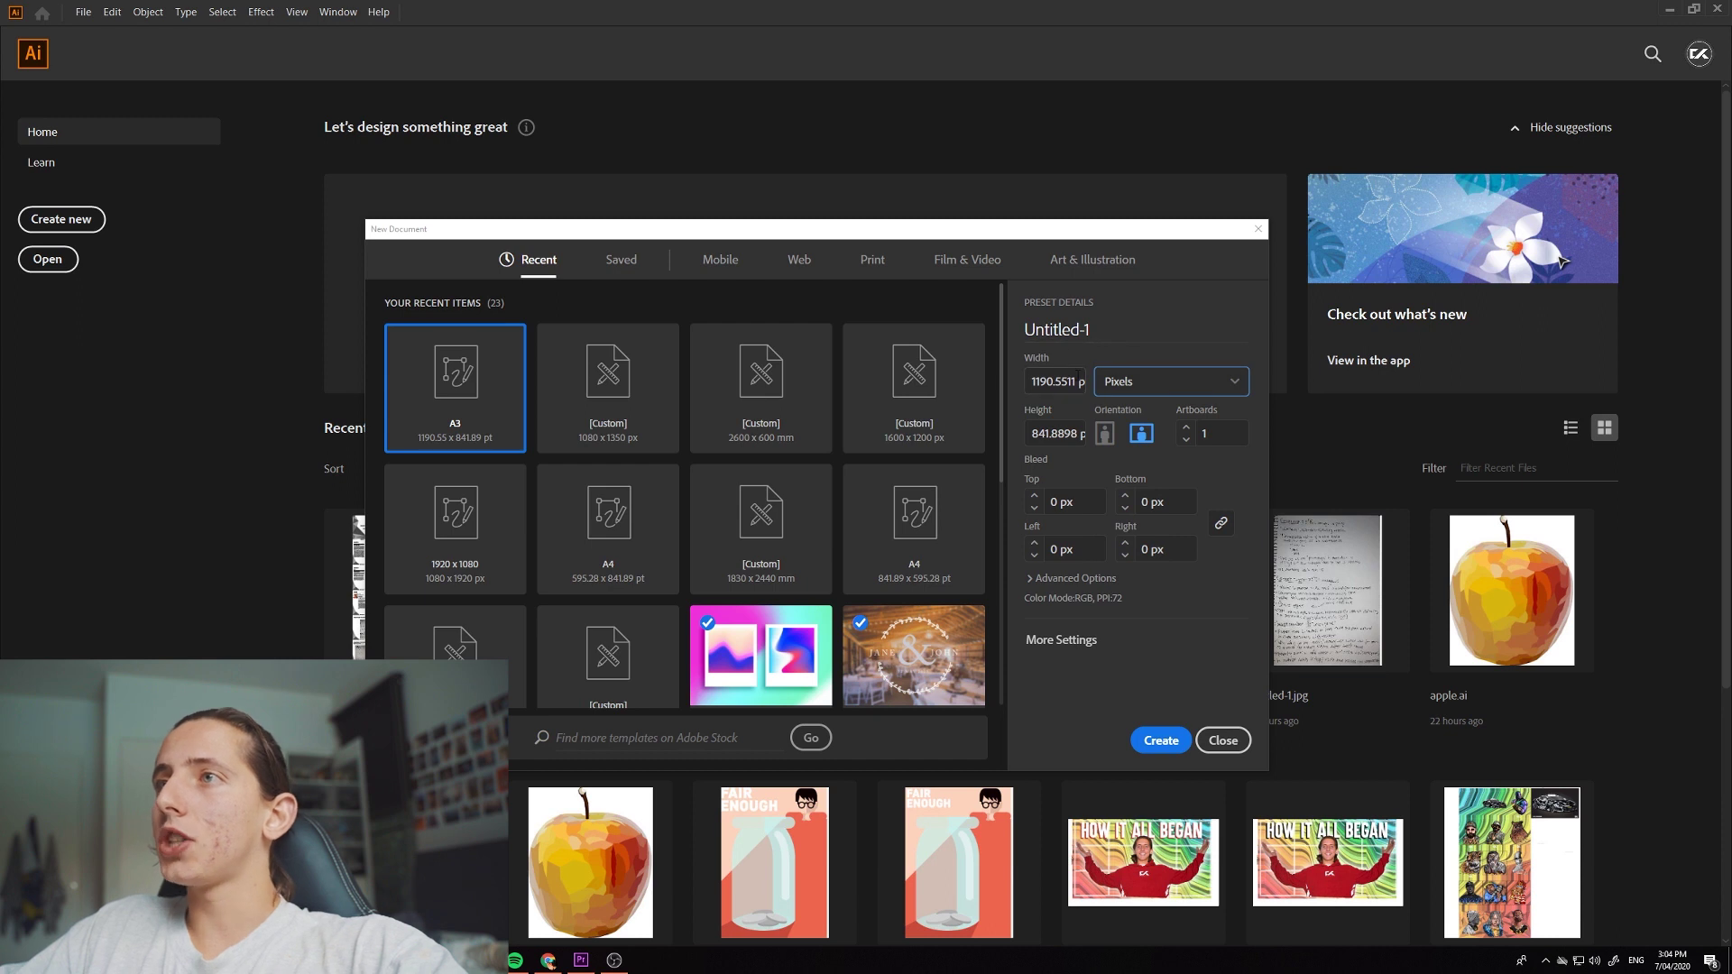
pyautogui.doubleClick(1077, 377)
pyautogui.write('10')
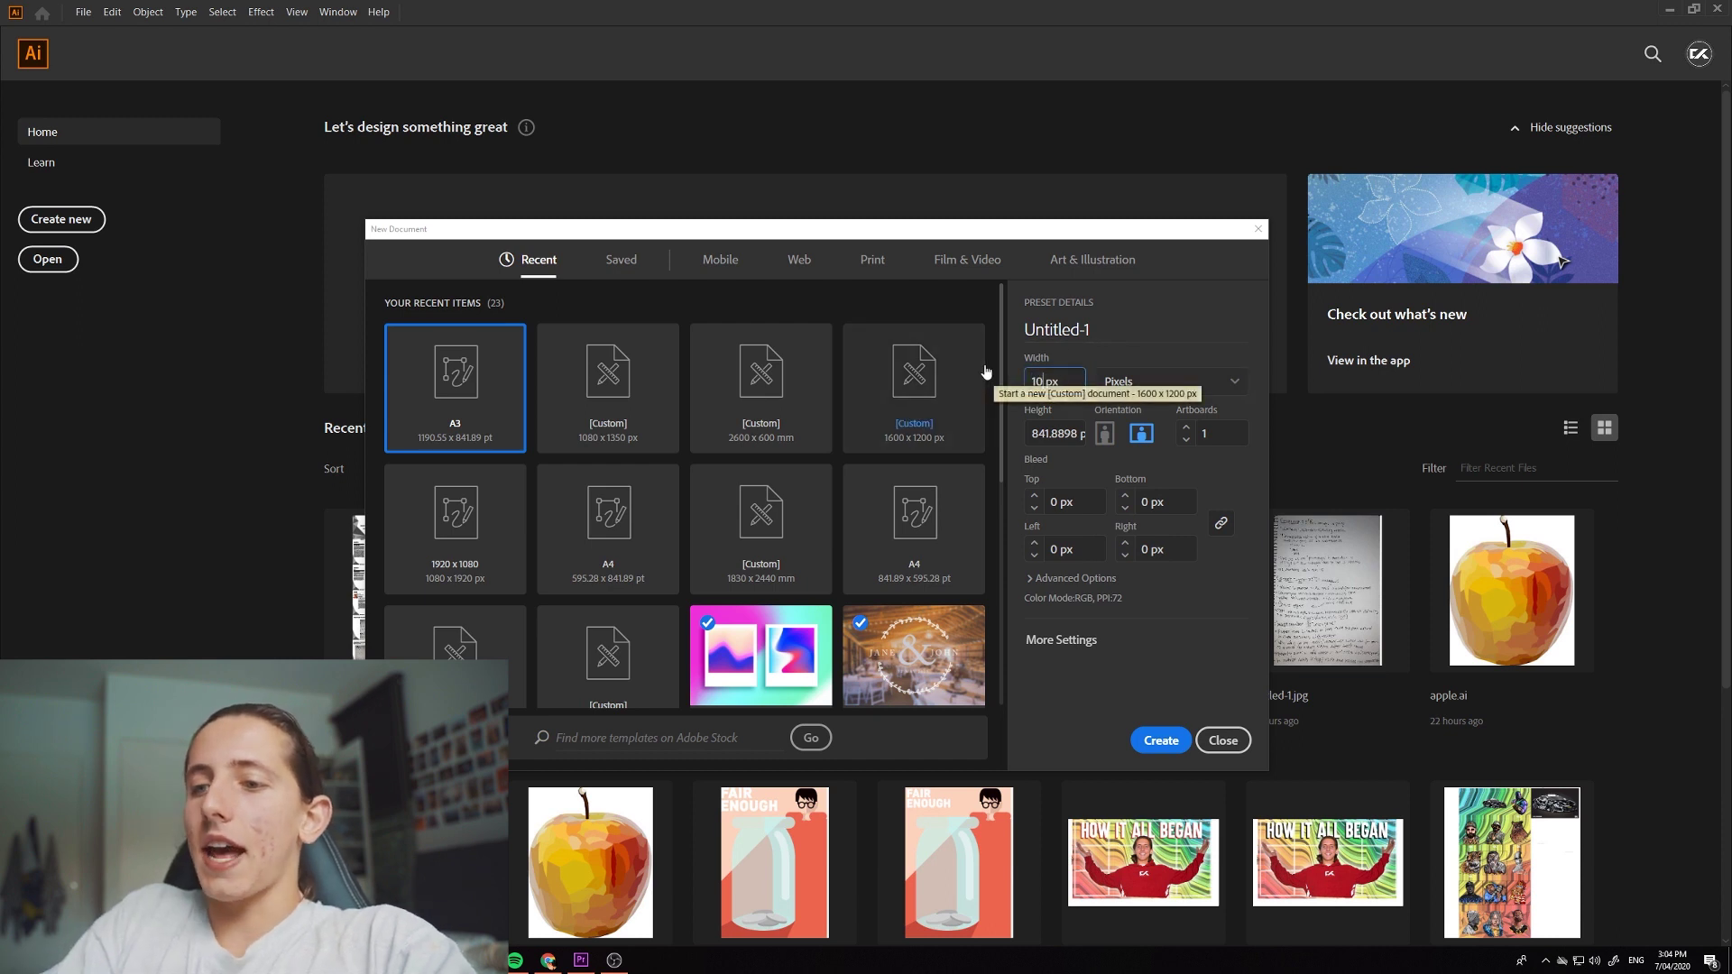
pyautogui.write('80')
pyautogui.press('Tab')
pyautogui.write('1')
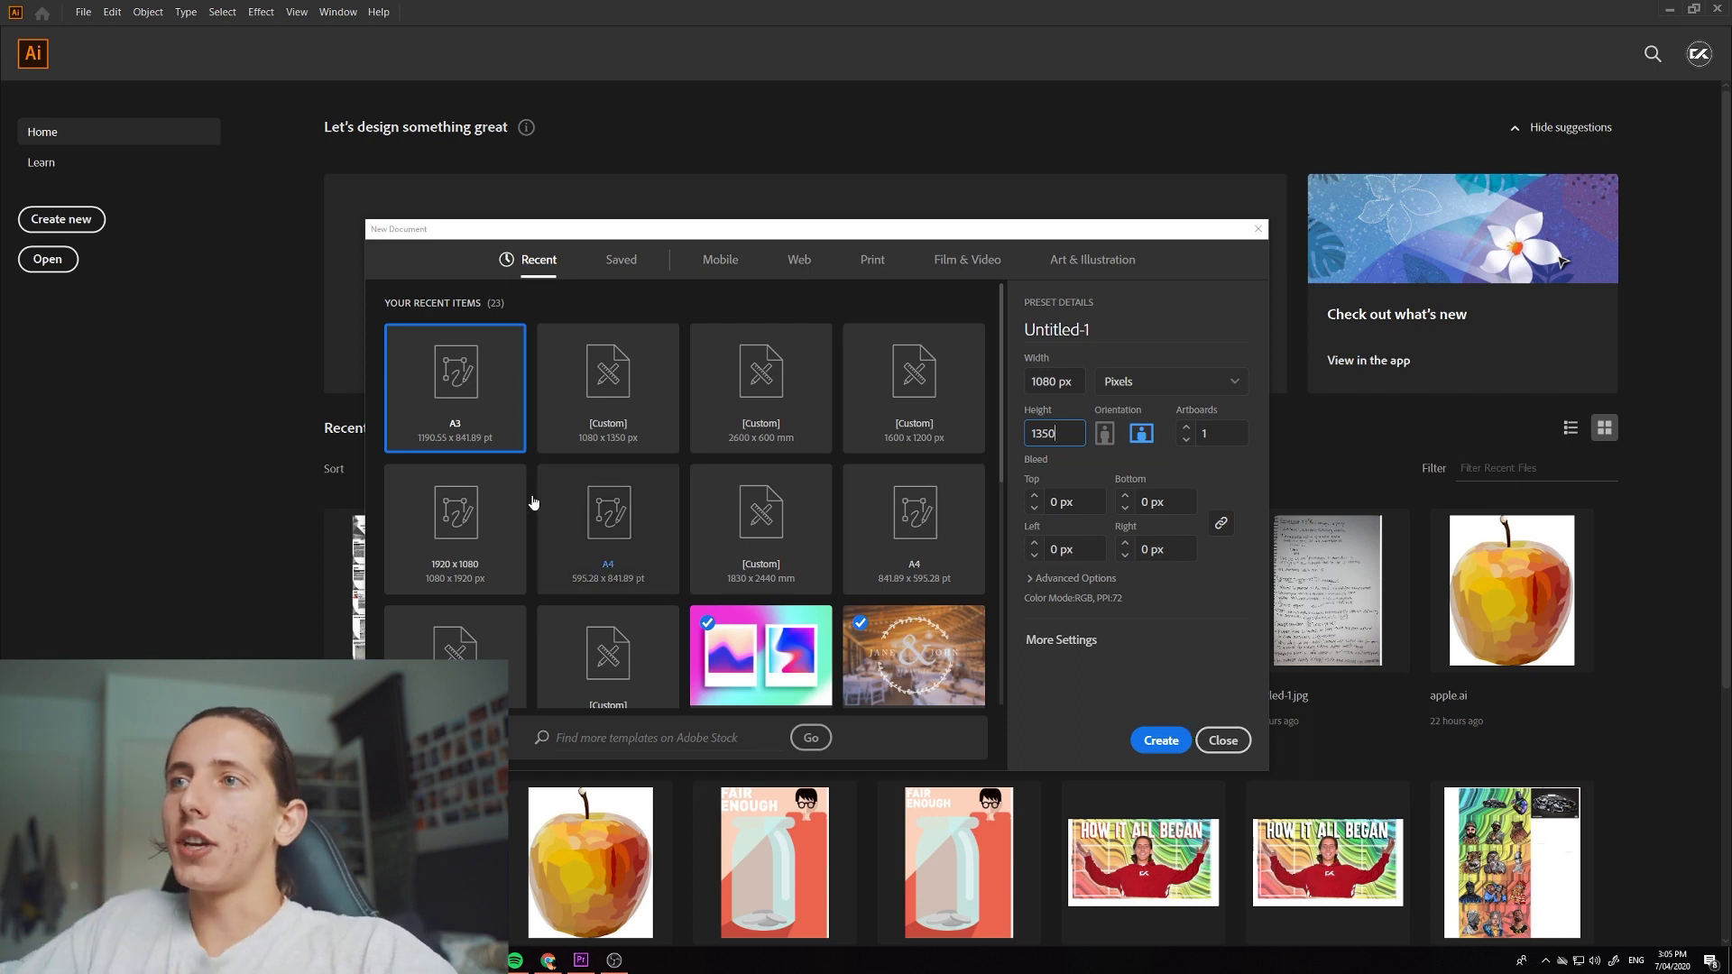
pyautogui.click(587, 539)
pyautogui.click(458, 397)
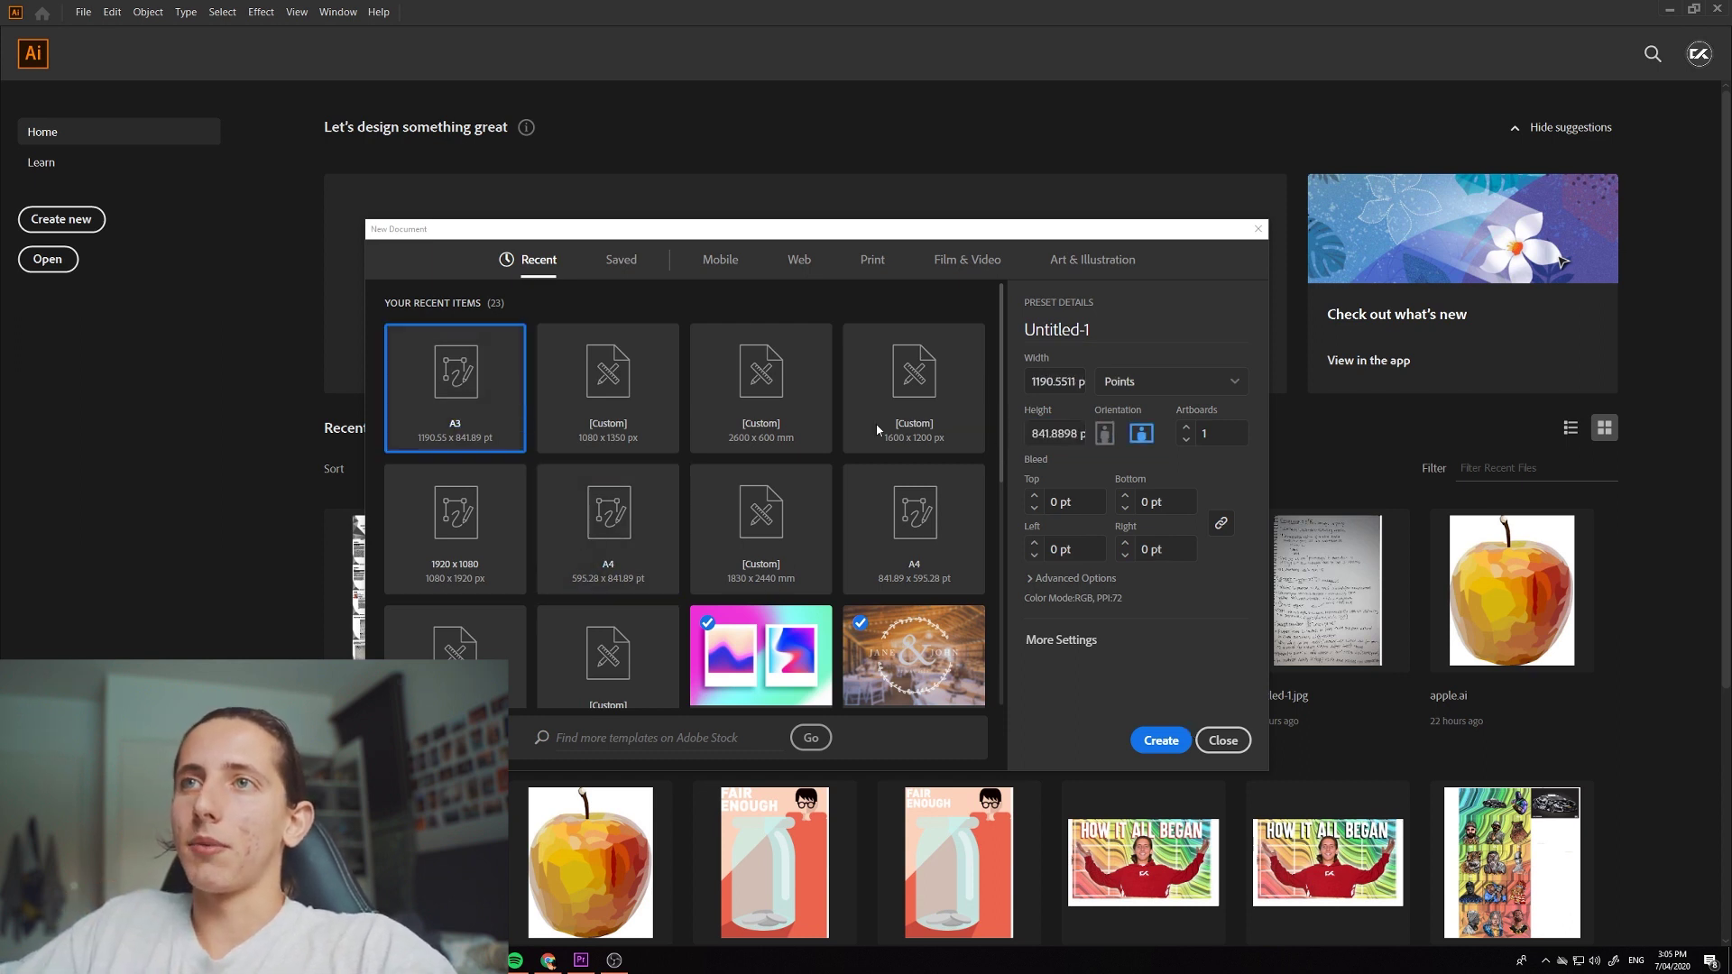
pyautogui.click(1135, 385)
pyautogui.click(1120, 559)
pyautogui.click(1054, 381)
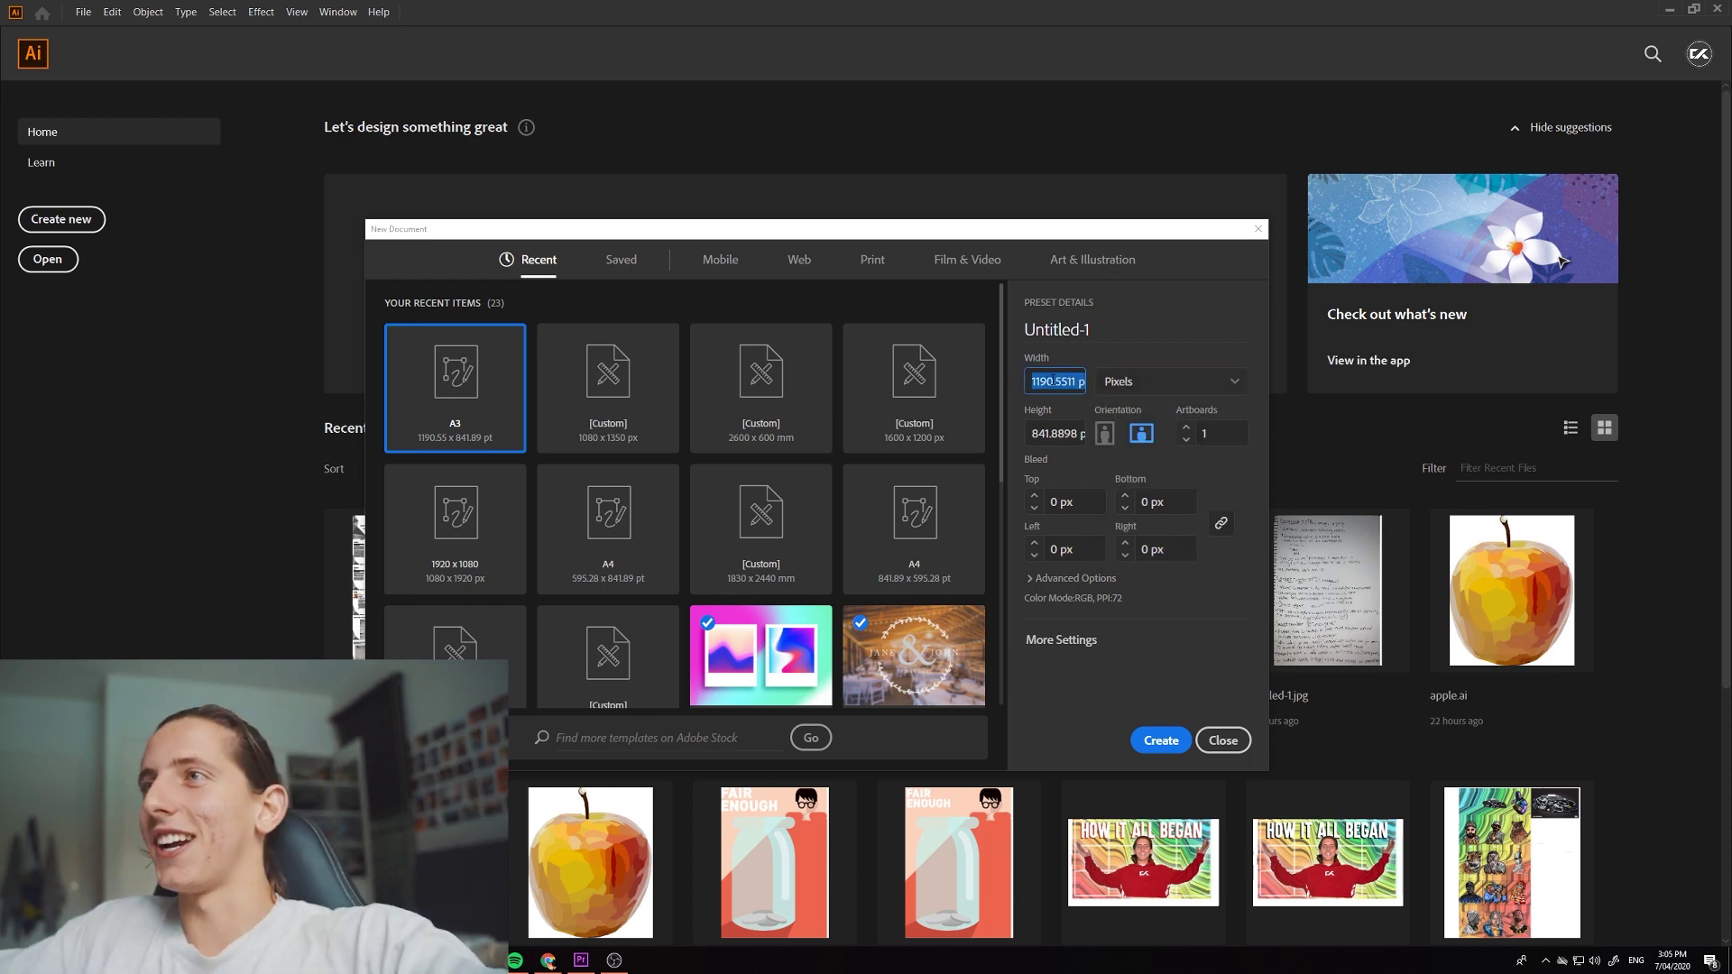
pyautogui.write('1920')
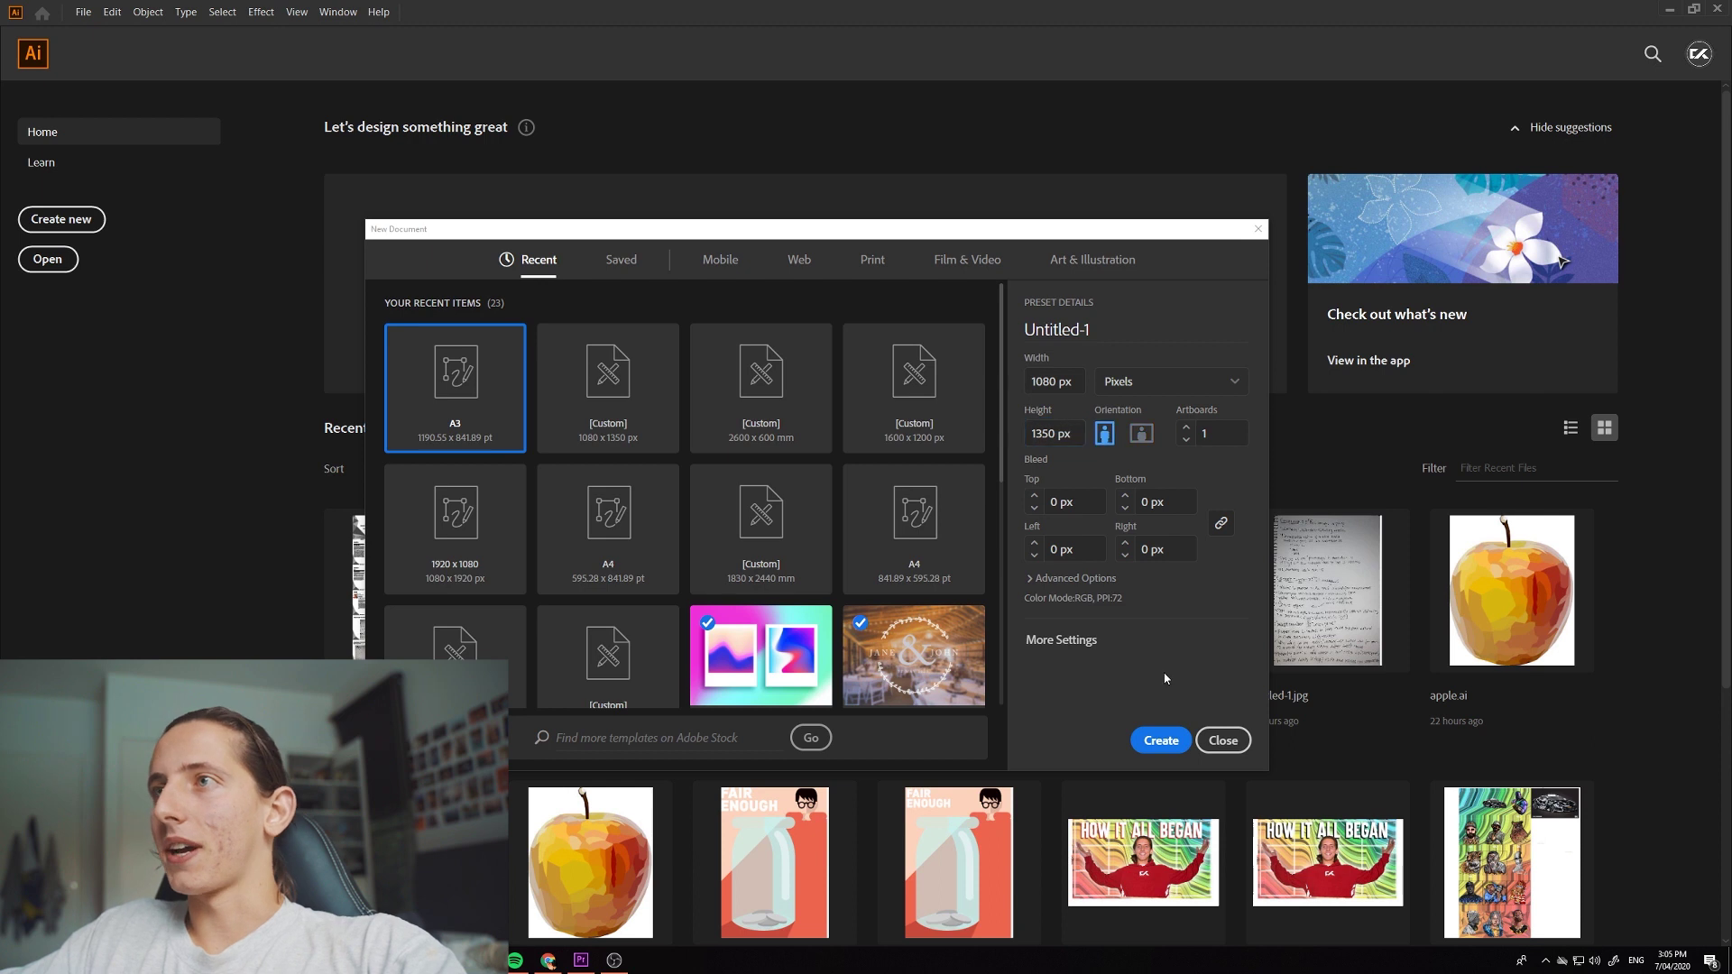
pyautogui.click(1161, 739)
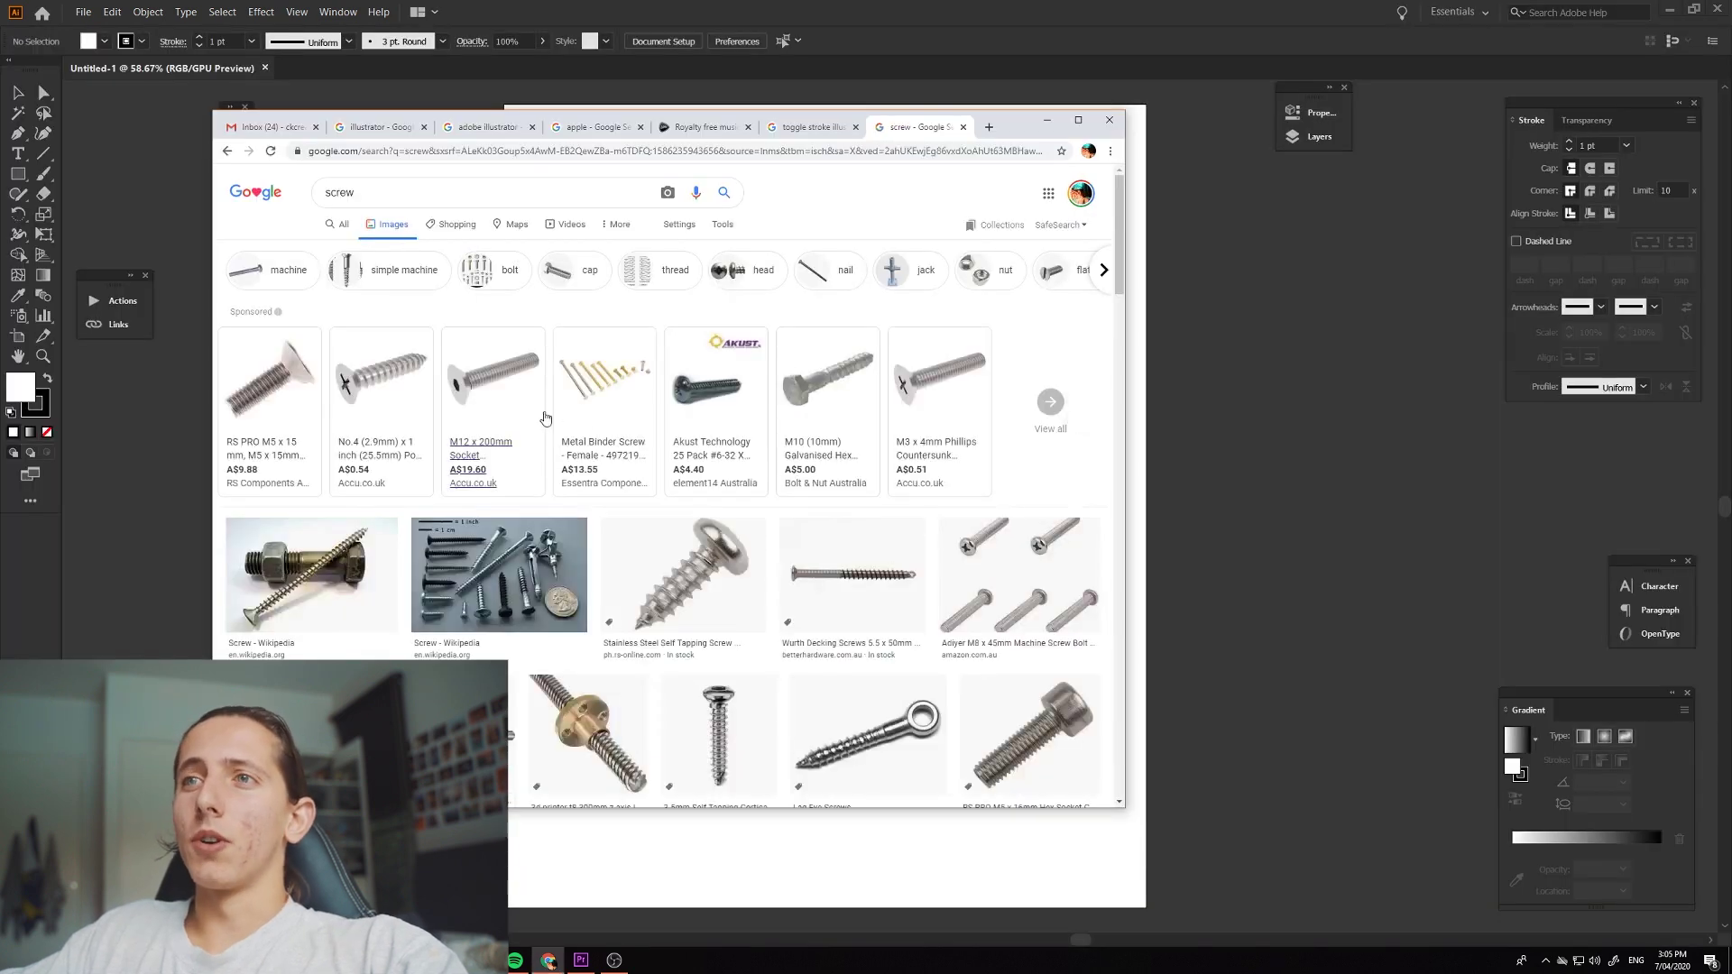
# - Copy the stainless steel screw photo from the web image search results
pyautogui.scroll(-2, 727, 506)
pyautogui.click(683, 374)
pyautogui.rightClick(848, 341)
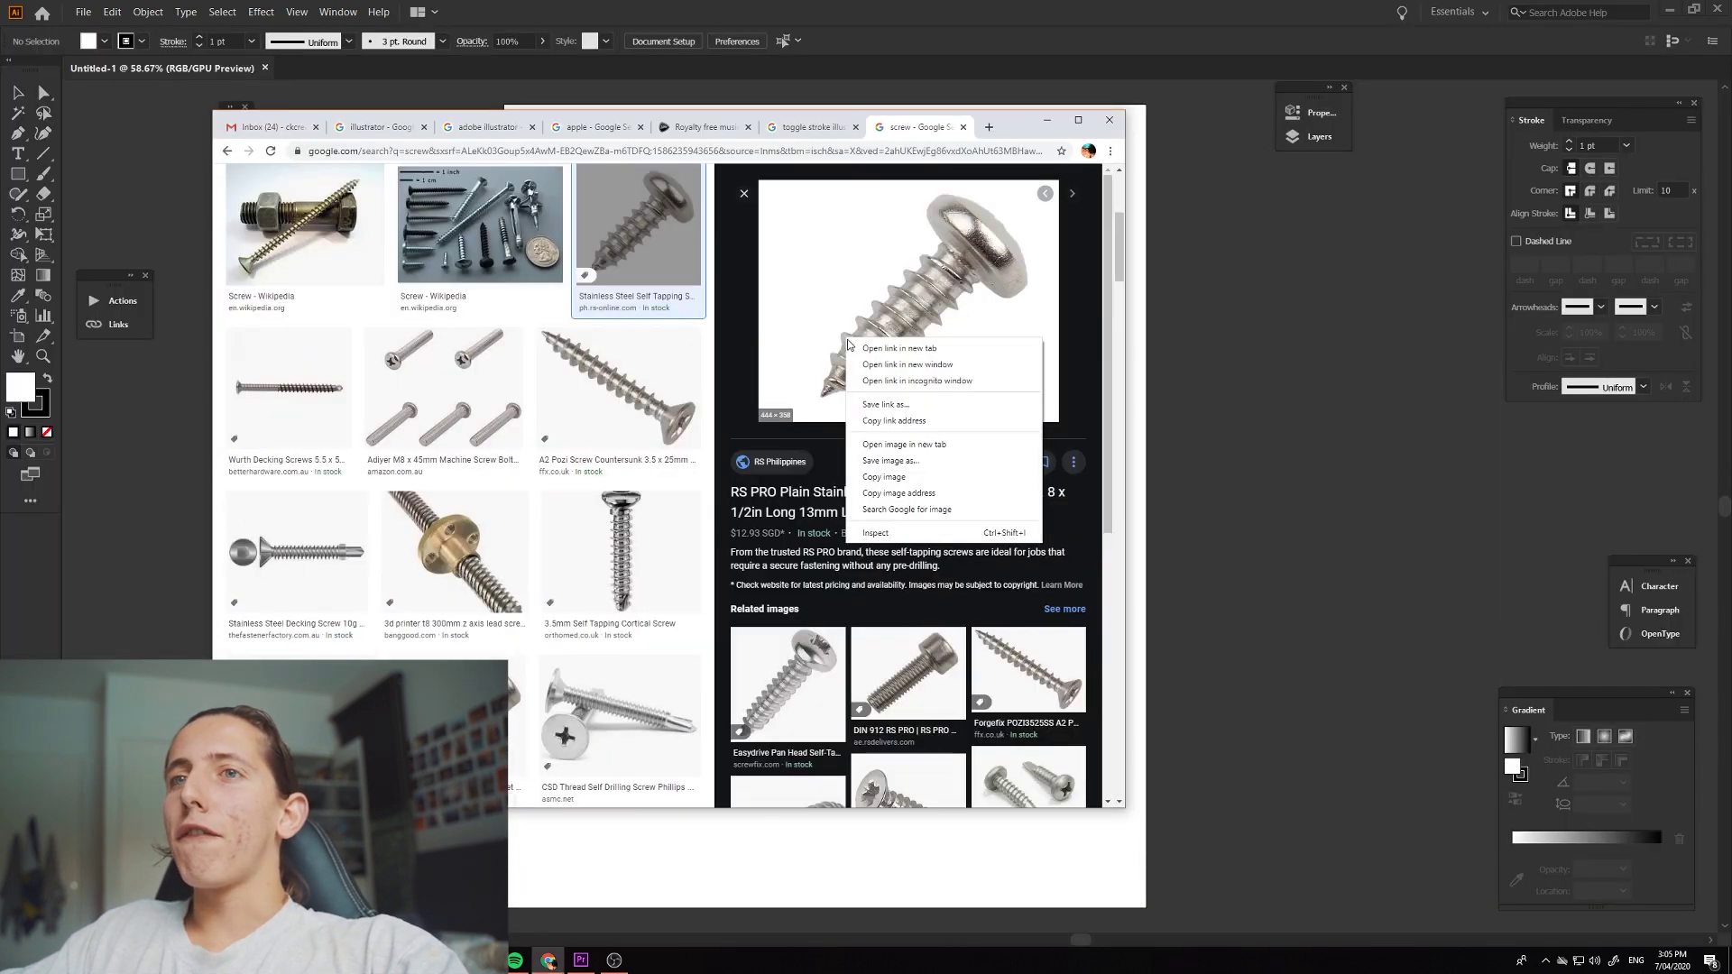
pyautogui.click(947, 478)
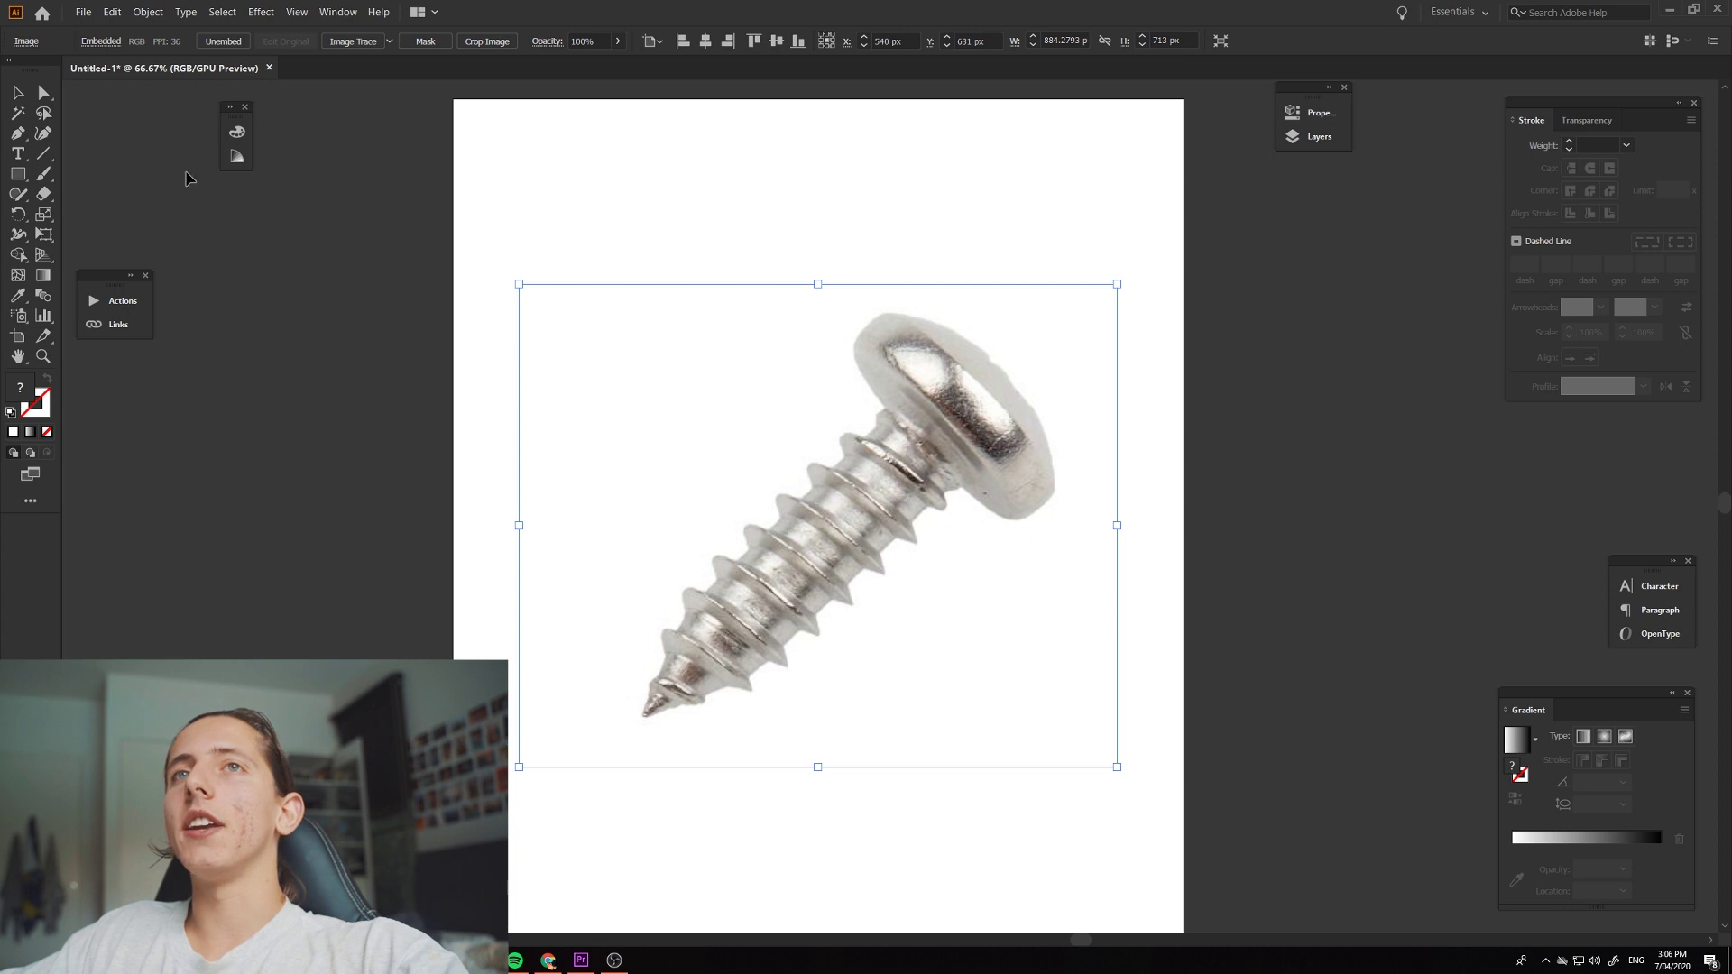
# - Nudge the screw photo slightly on the artboard and add a new layer above Layer 1
pyautogui.scroll(-1, 760, 599)
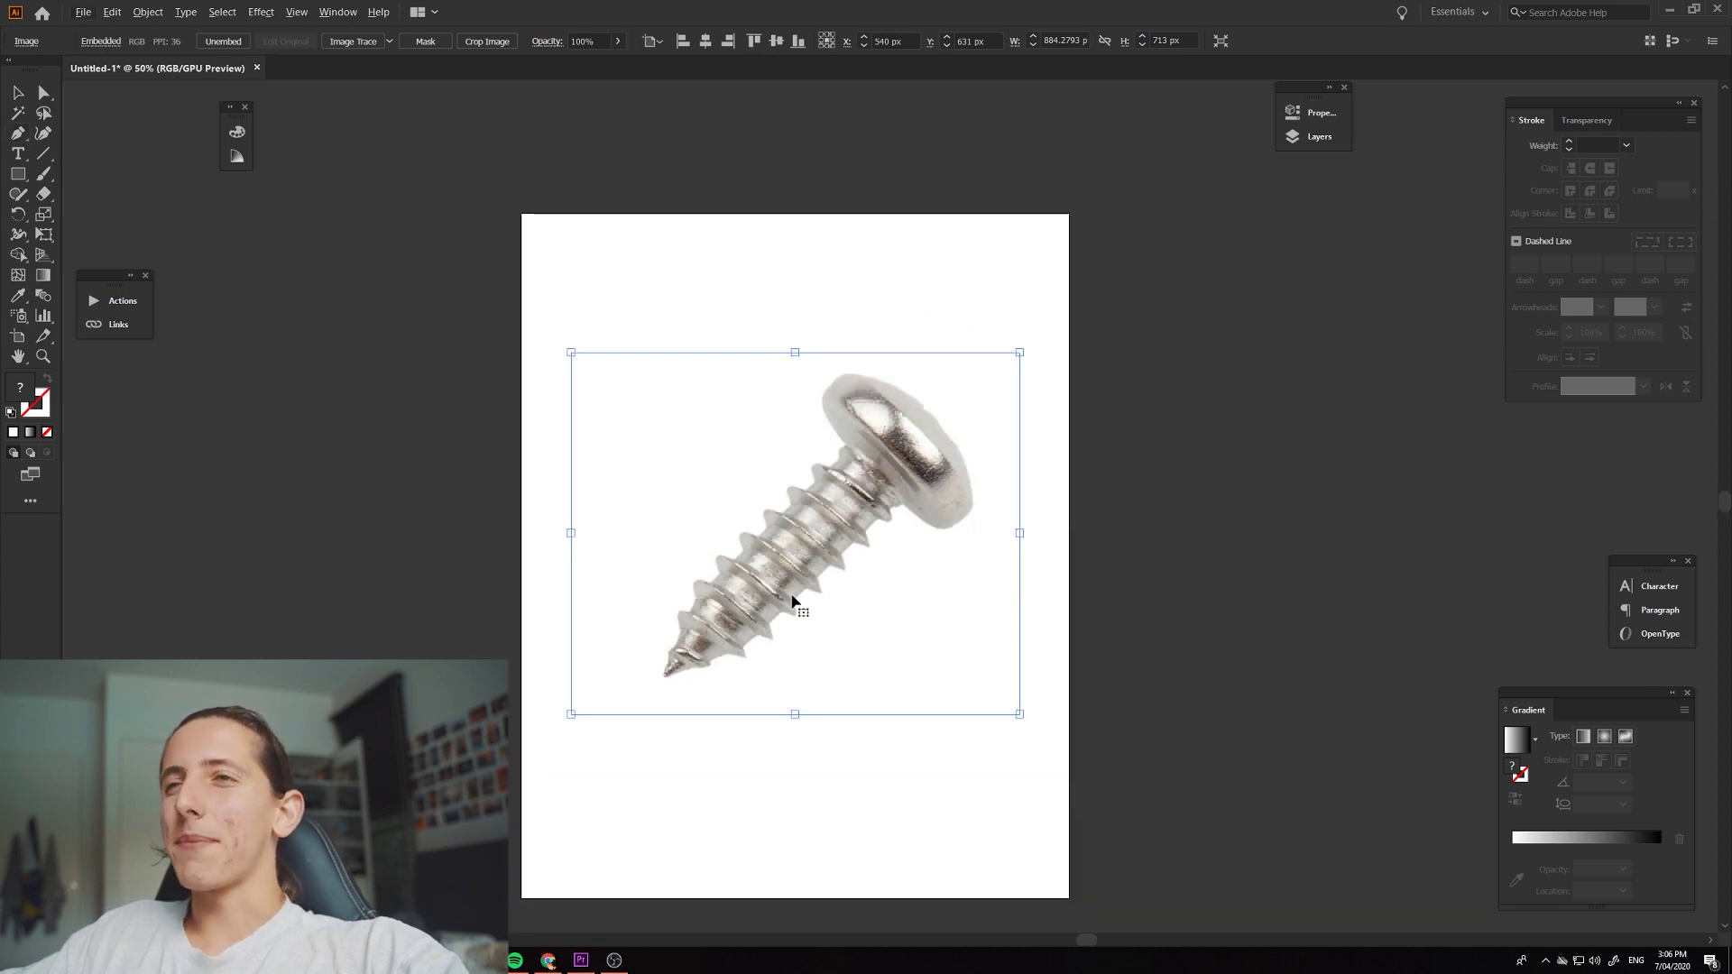
pyautogui.moveTo(816, 525); pyautogui.dragTo(828, 550)
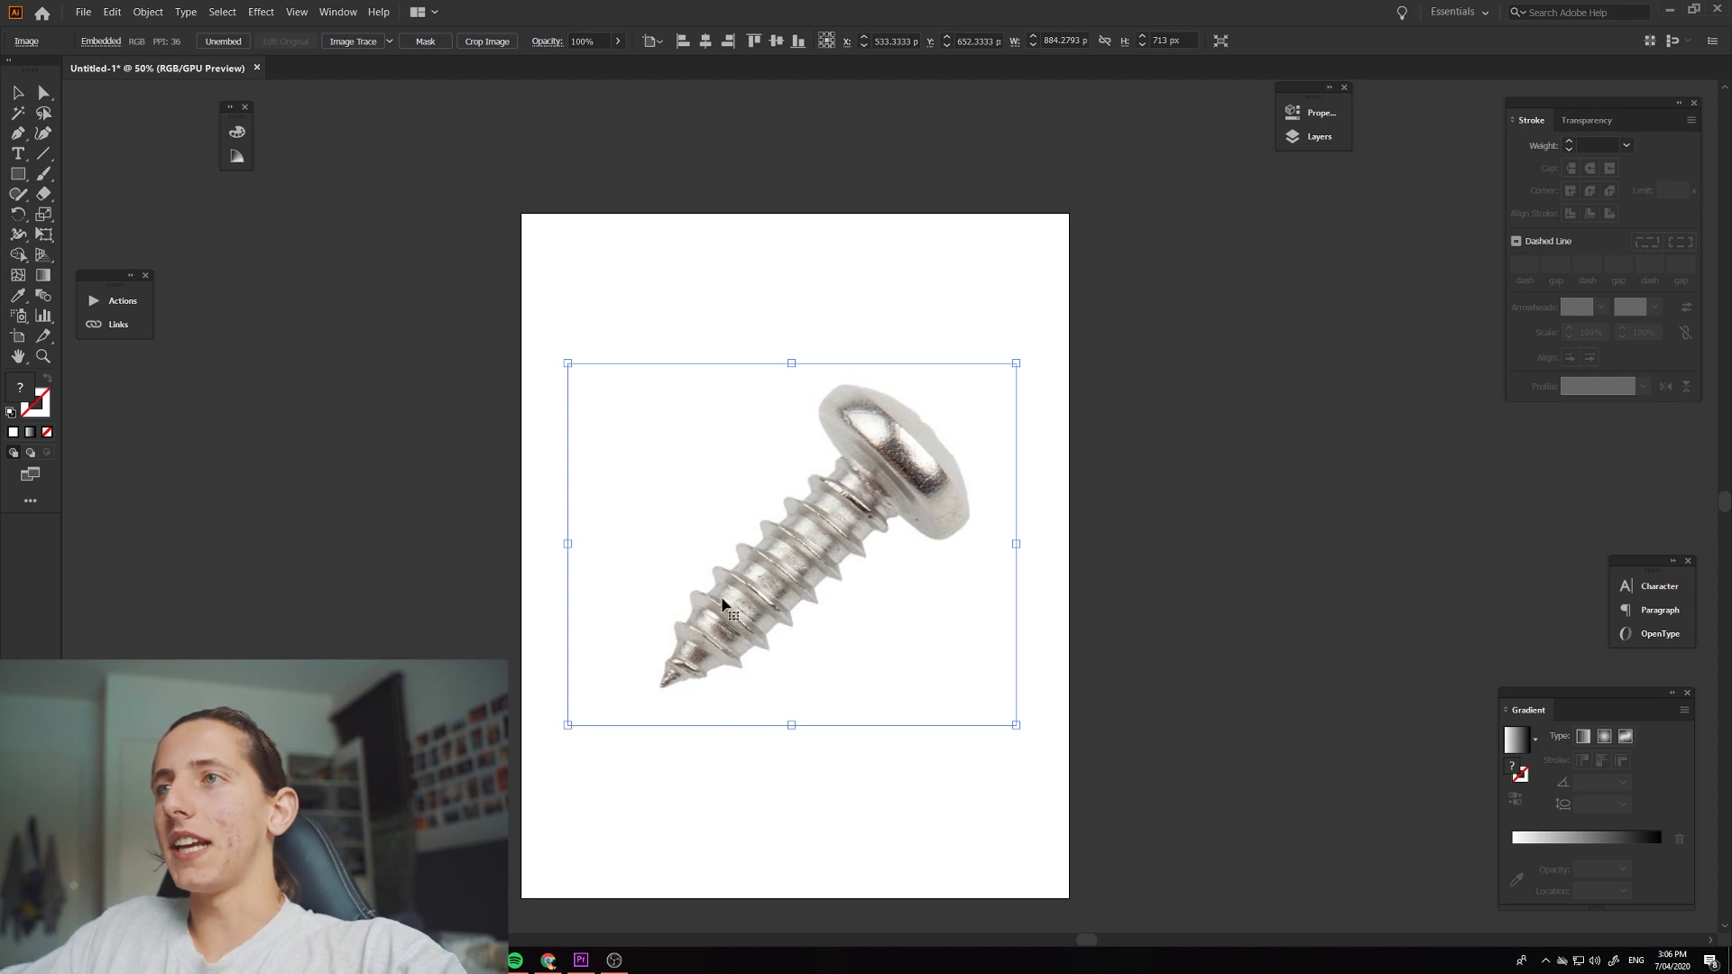
pyautogui.click(1312, 138)
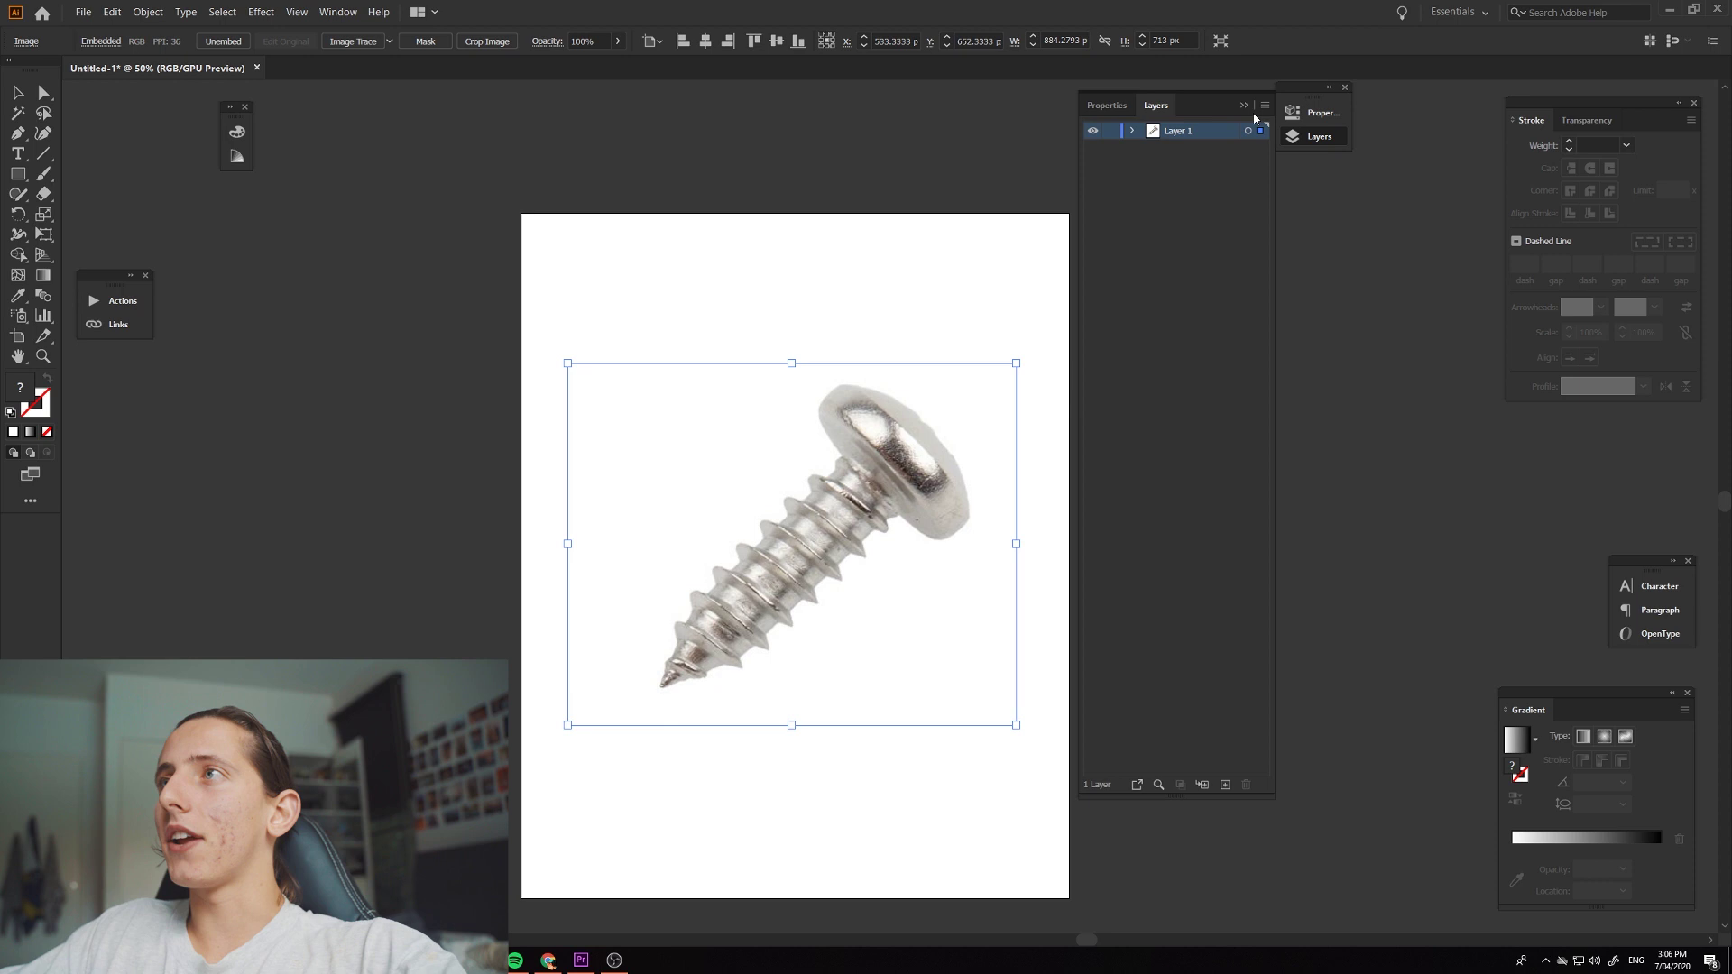
pyautogui.click(337, 12)
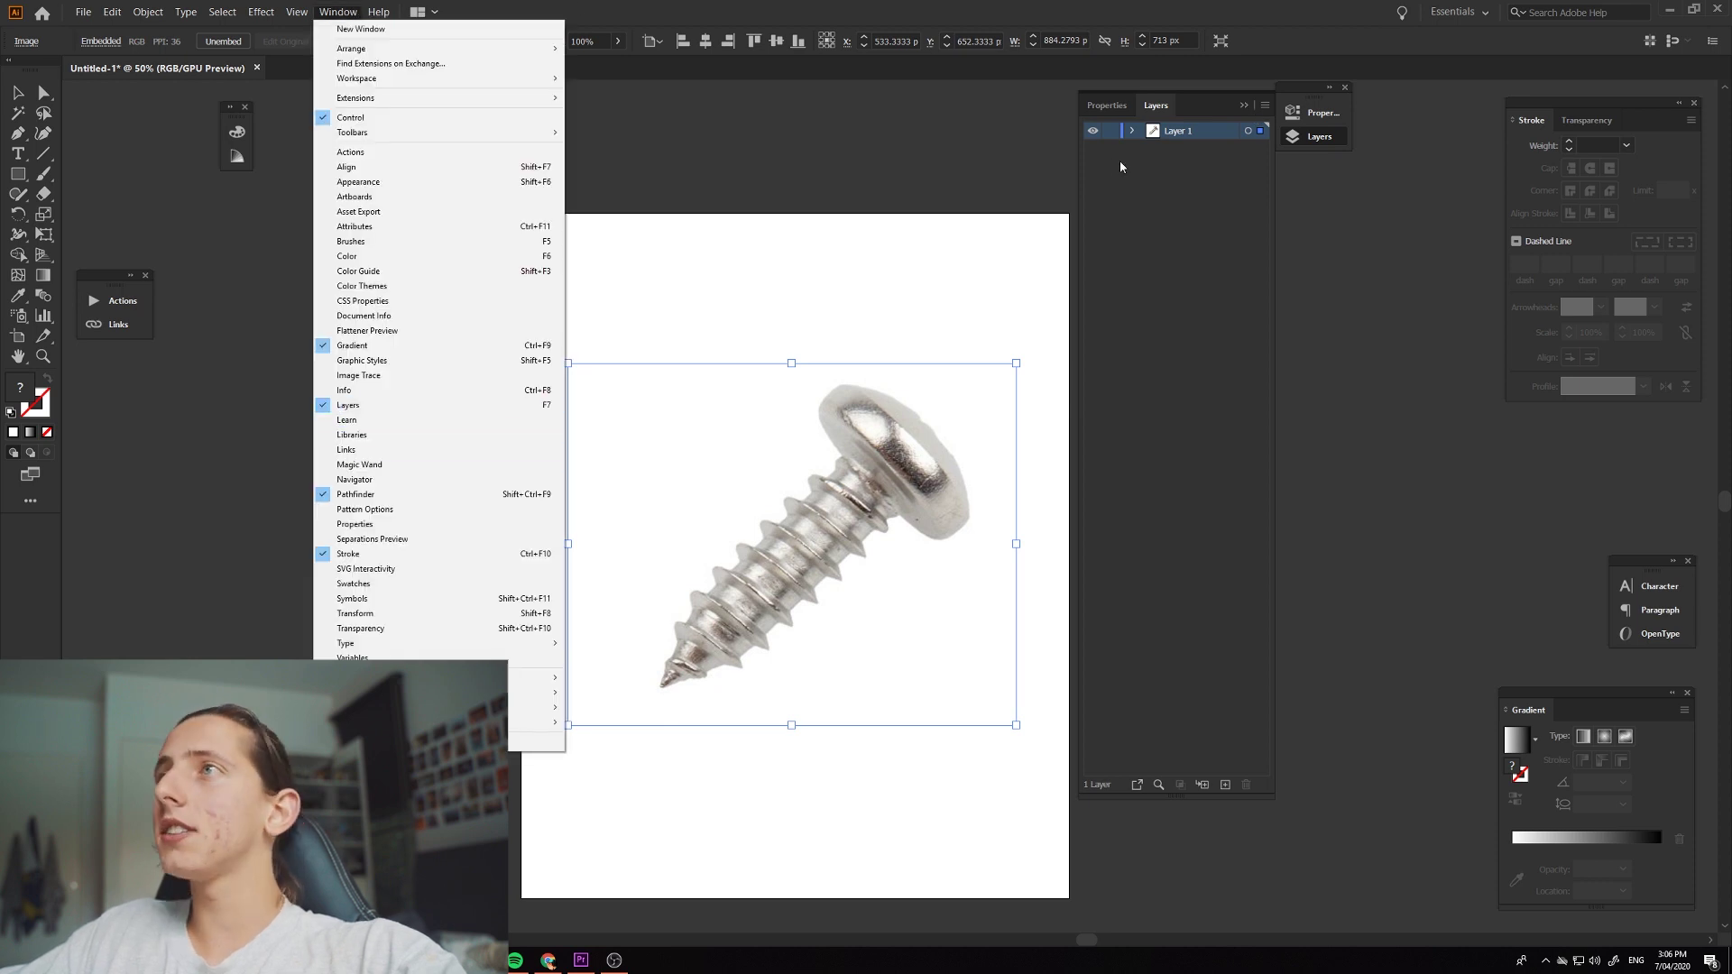
pyautogui.click(1130, 138)
pyautogui.click(1225, 785)
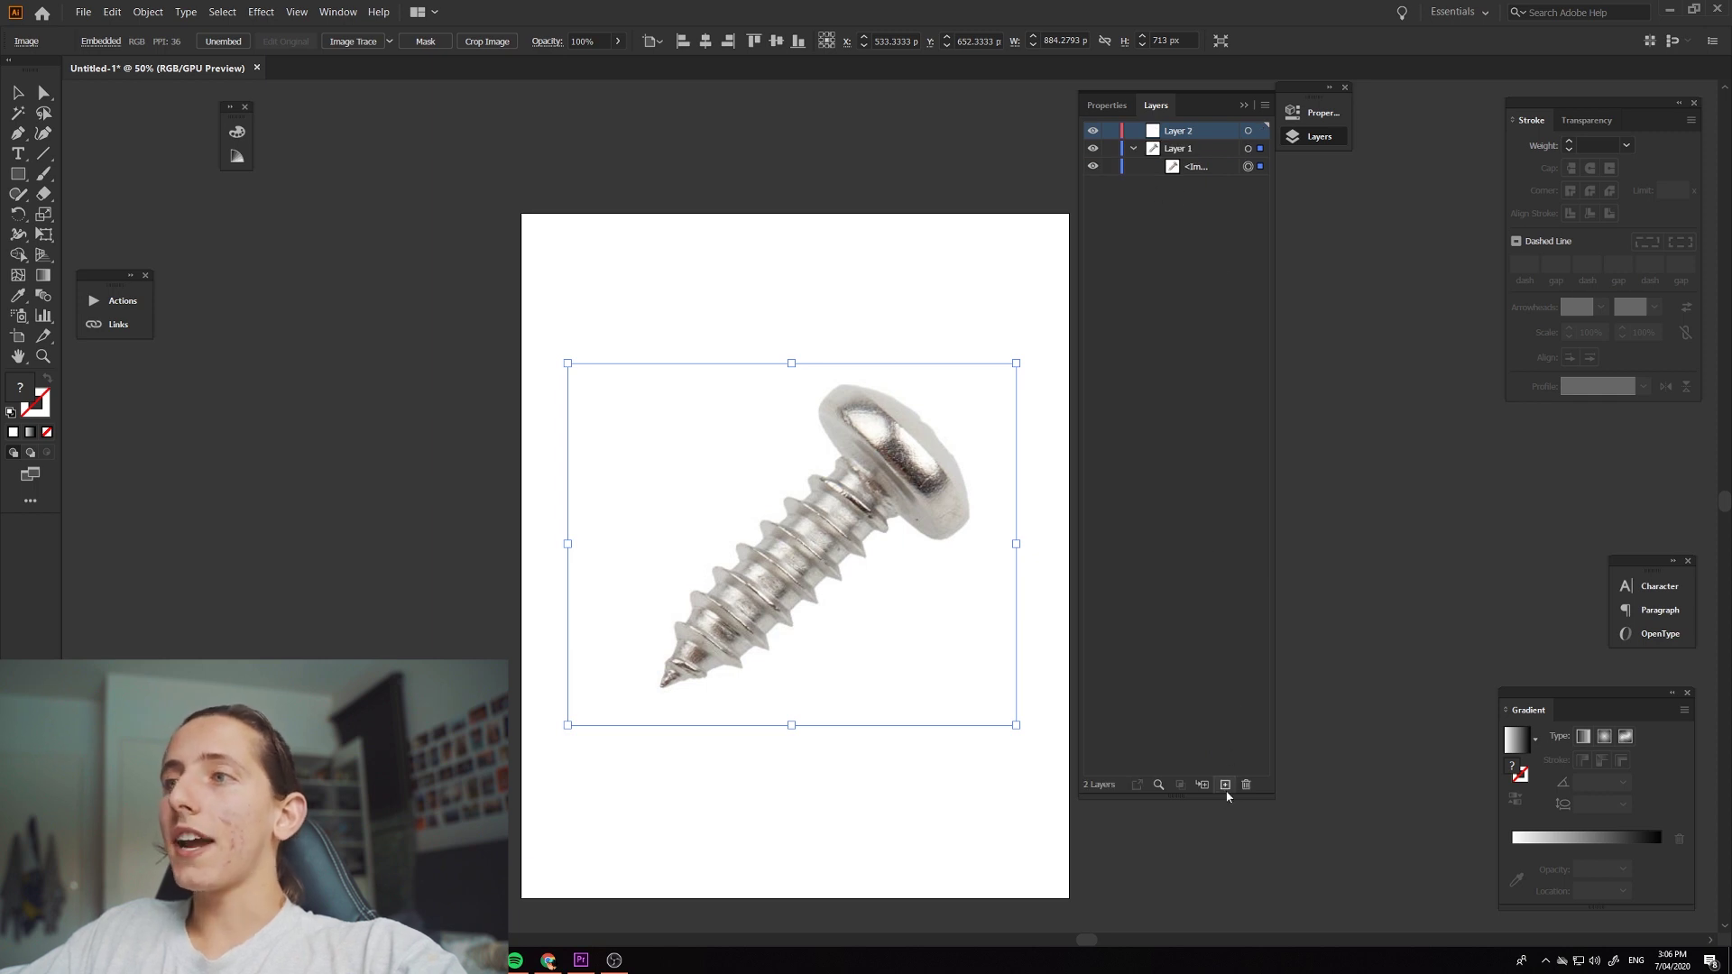
# - Lock the photo layer, name the new layer 'art' and rename Layer 1 'image'
pyautogui.click(1133, 147)
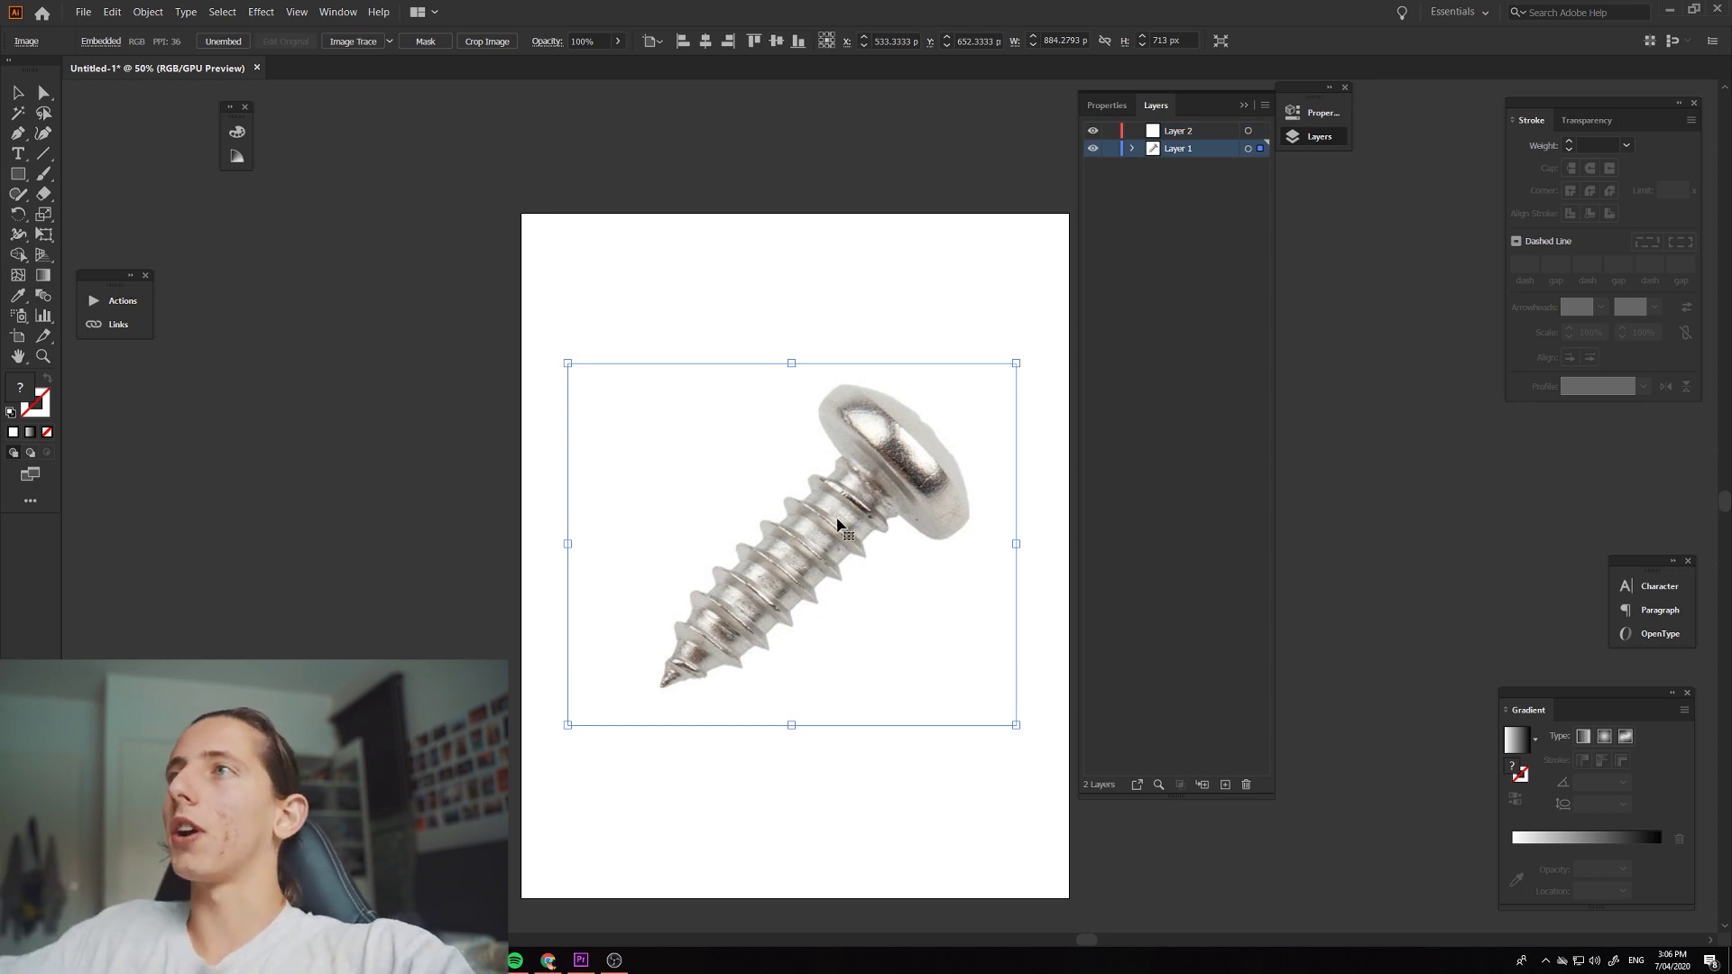
pyautogui.click(1111, 148)
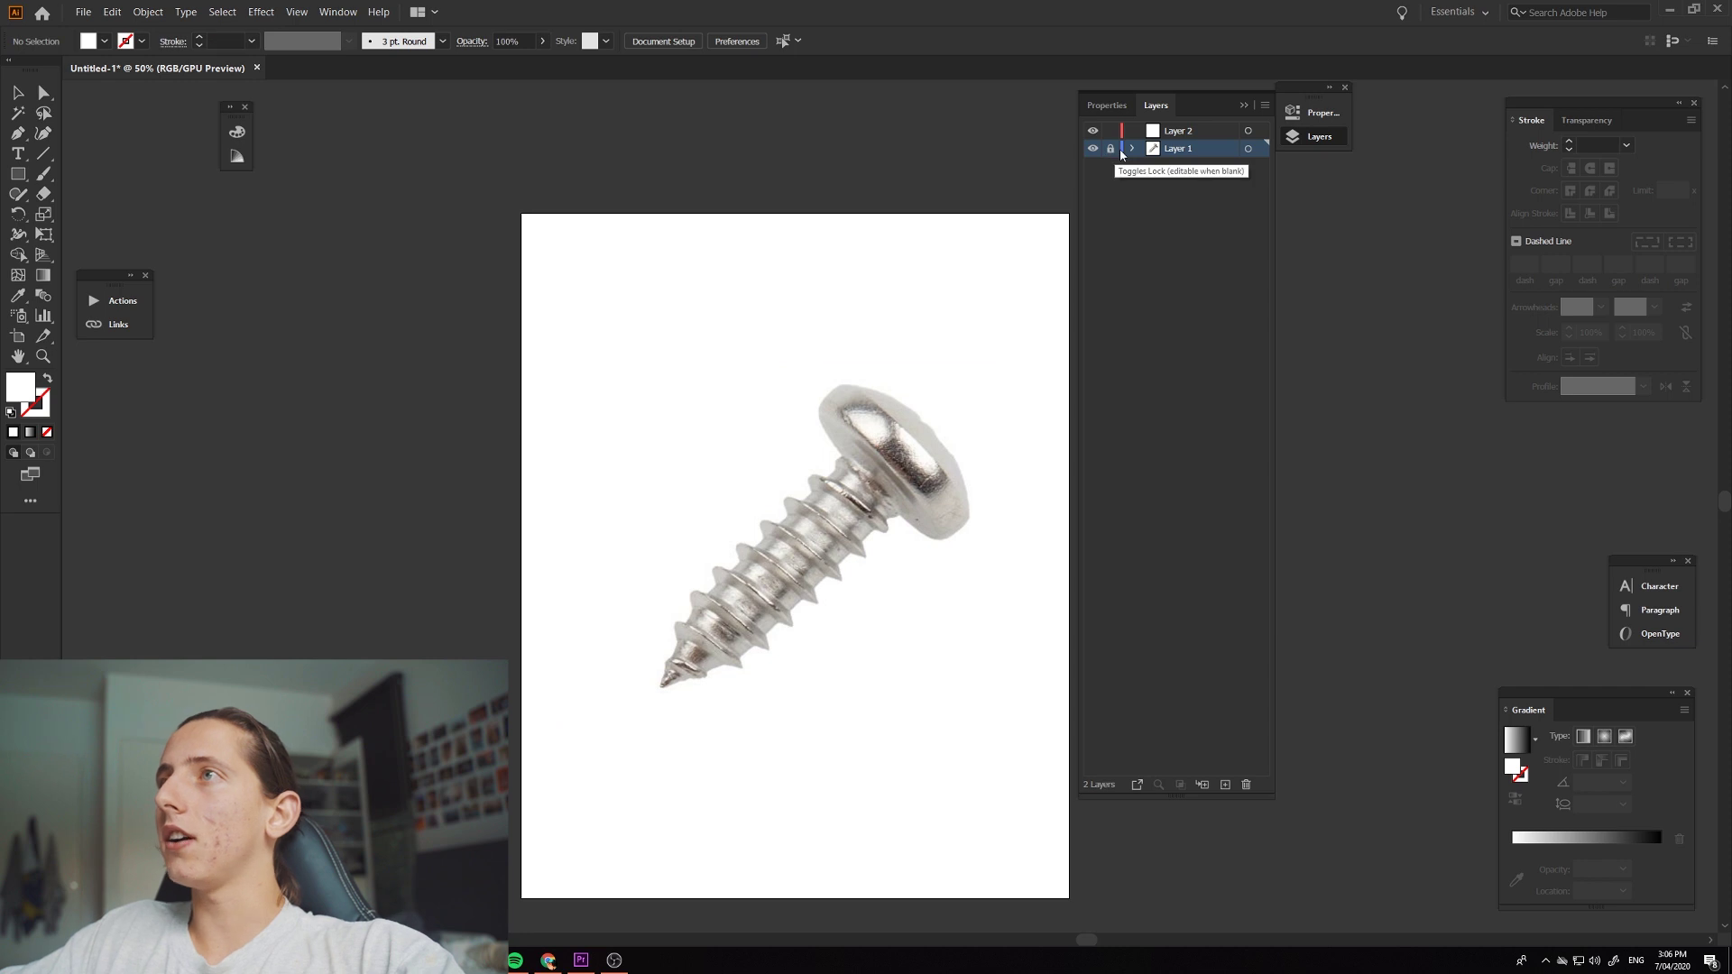
pyautogui.click(1174, 136)
pyautogui.write('art')
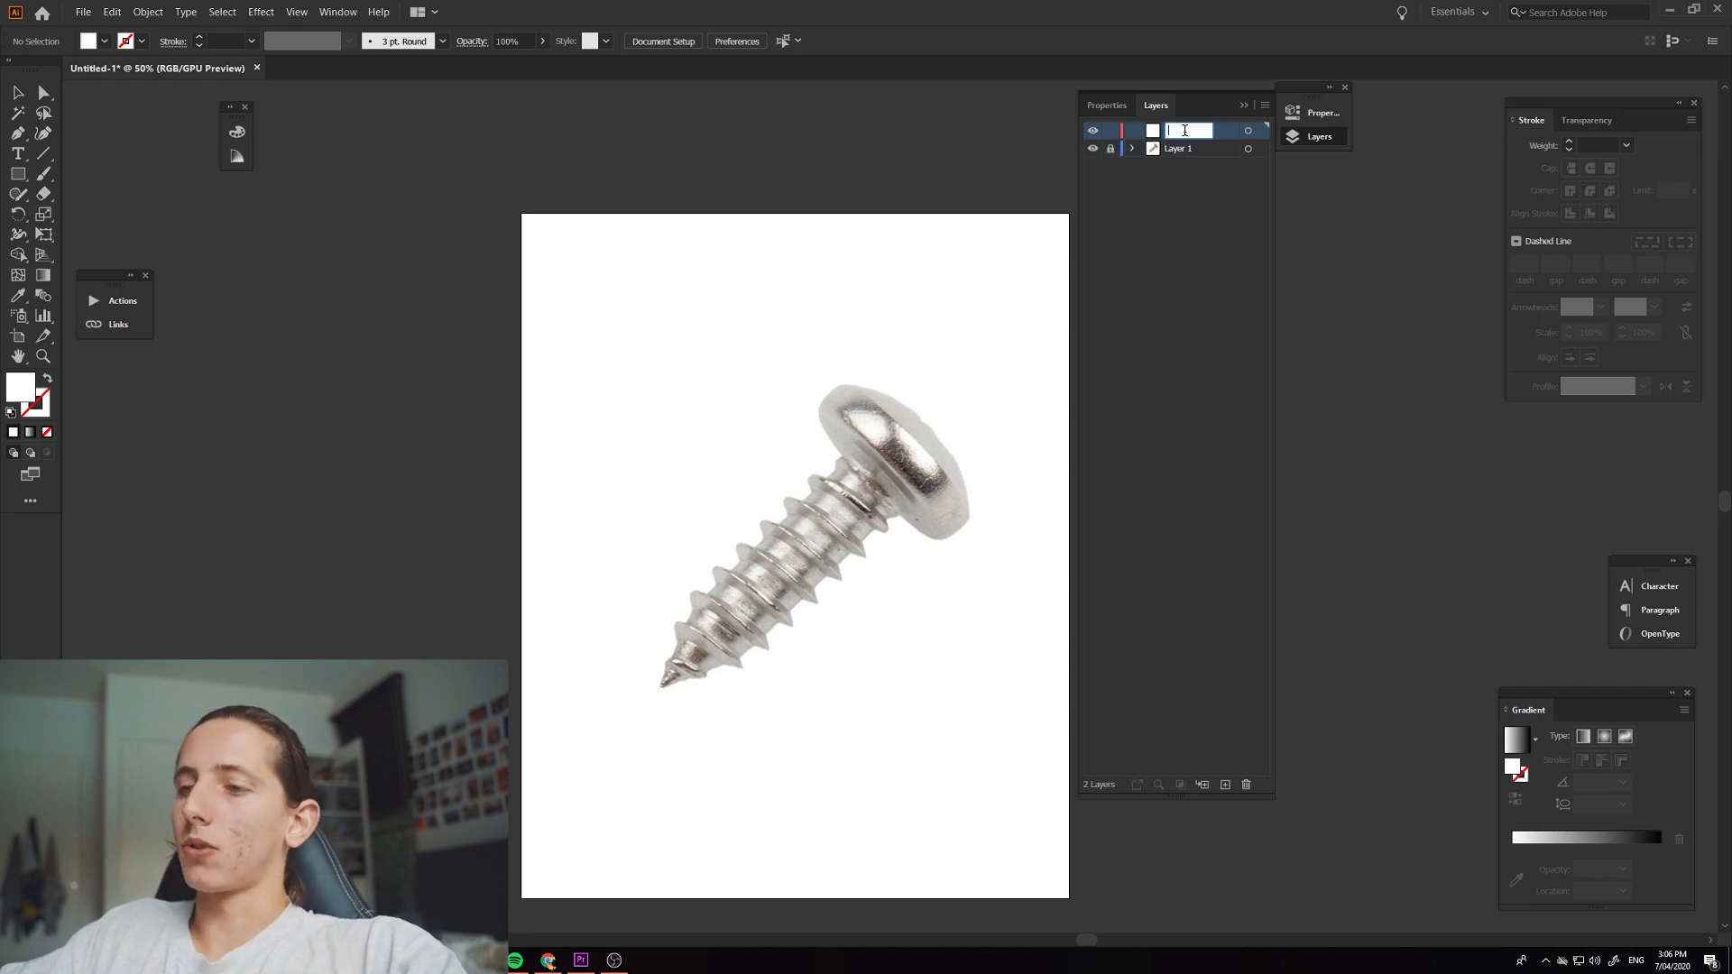
pyautogui.click(1174, 149)
pyautogui.doubleClick(1176, 155)
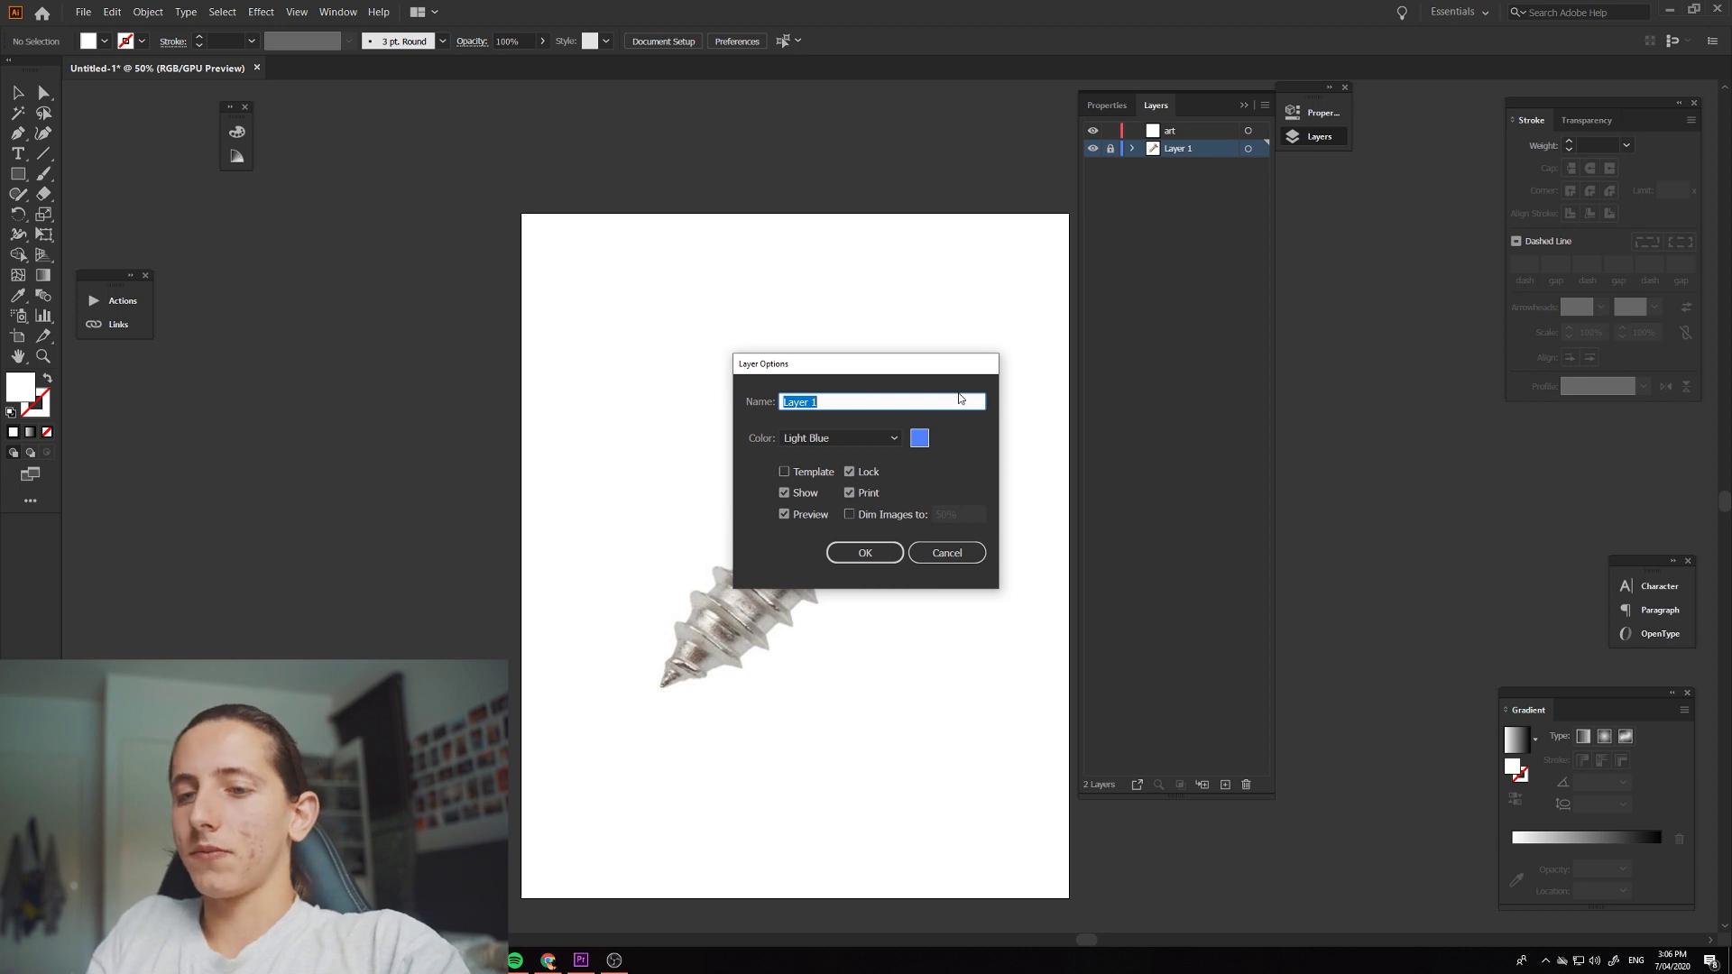
pyautogui.write('image')
pyautogui.press('Return')
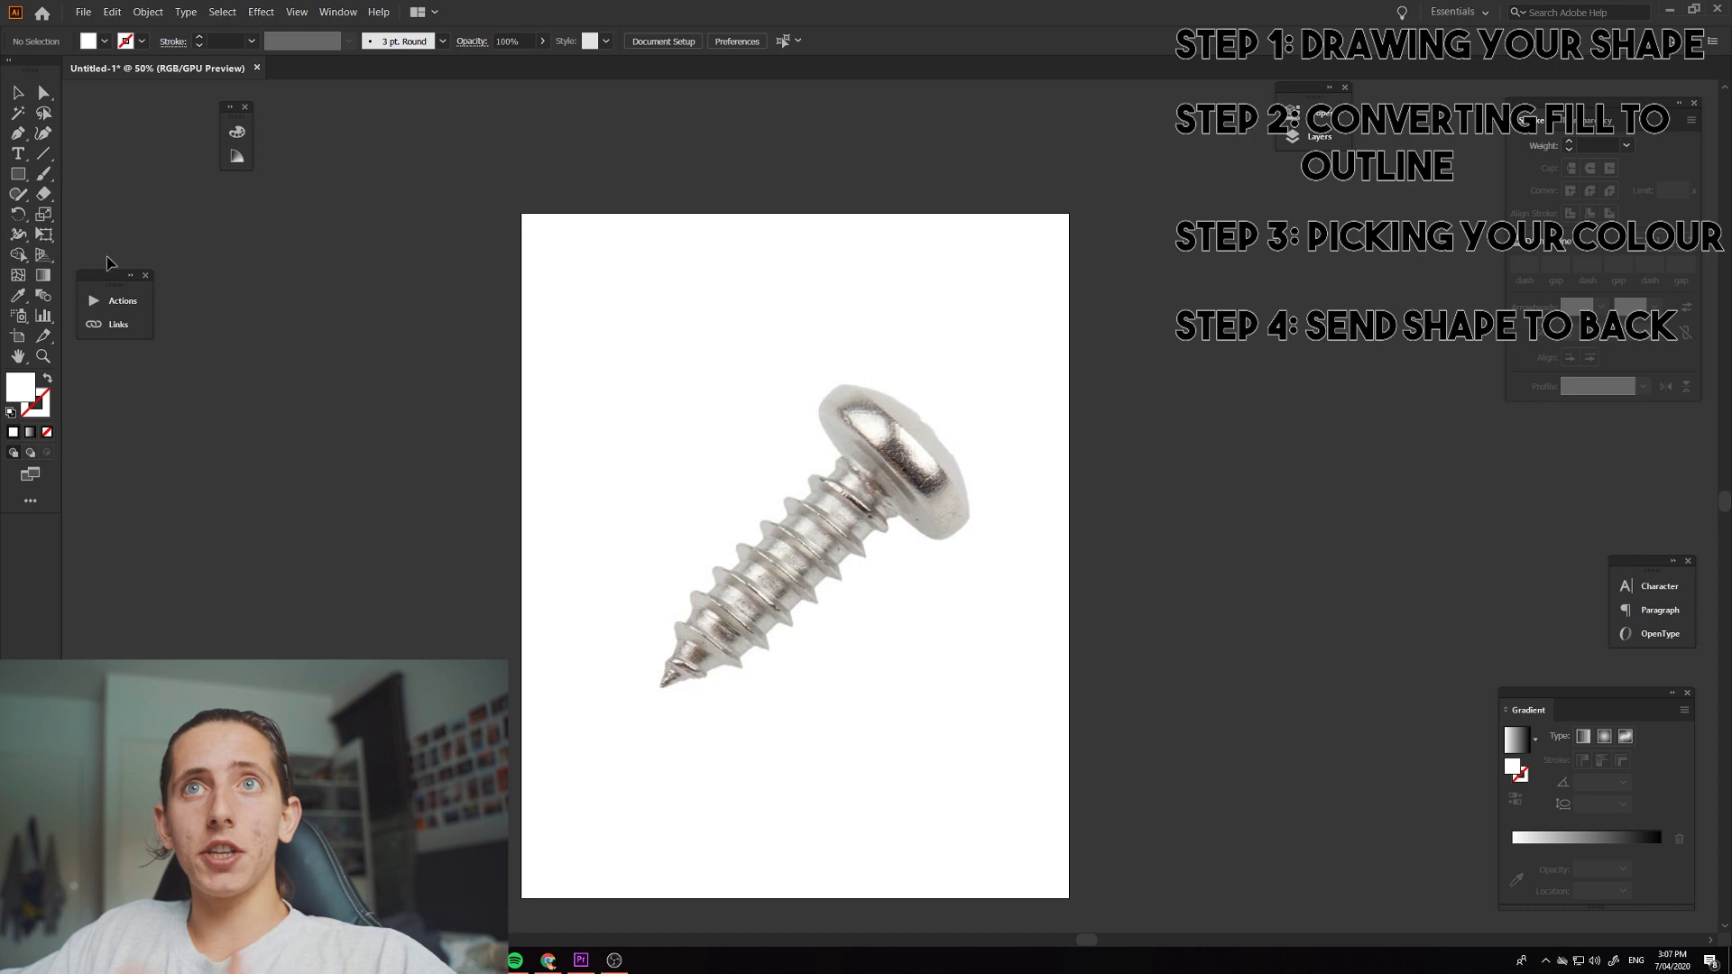
# - Start a Pen path on the screw head's left edge, tracing up to its top corner
pyautogui.click(17, 132)
pyautogui.hscroll(2, 769, 583)
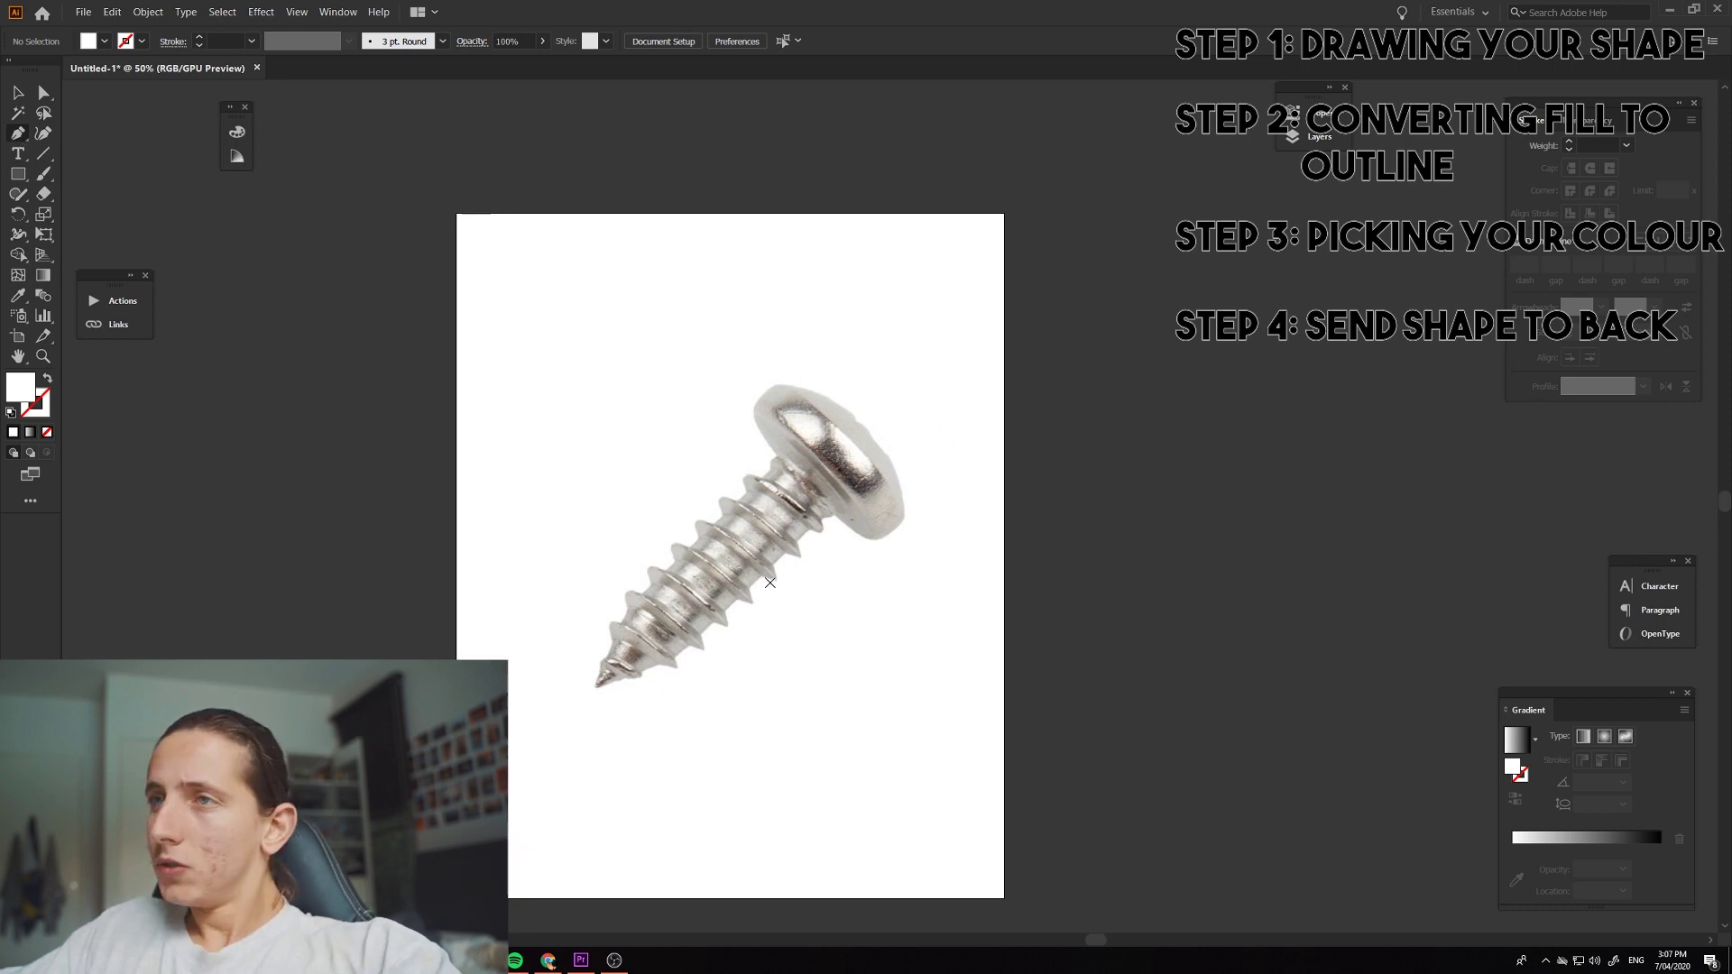
pyautogui.scroll(4, 769, 582)
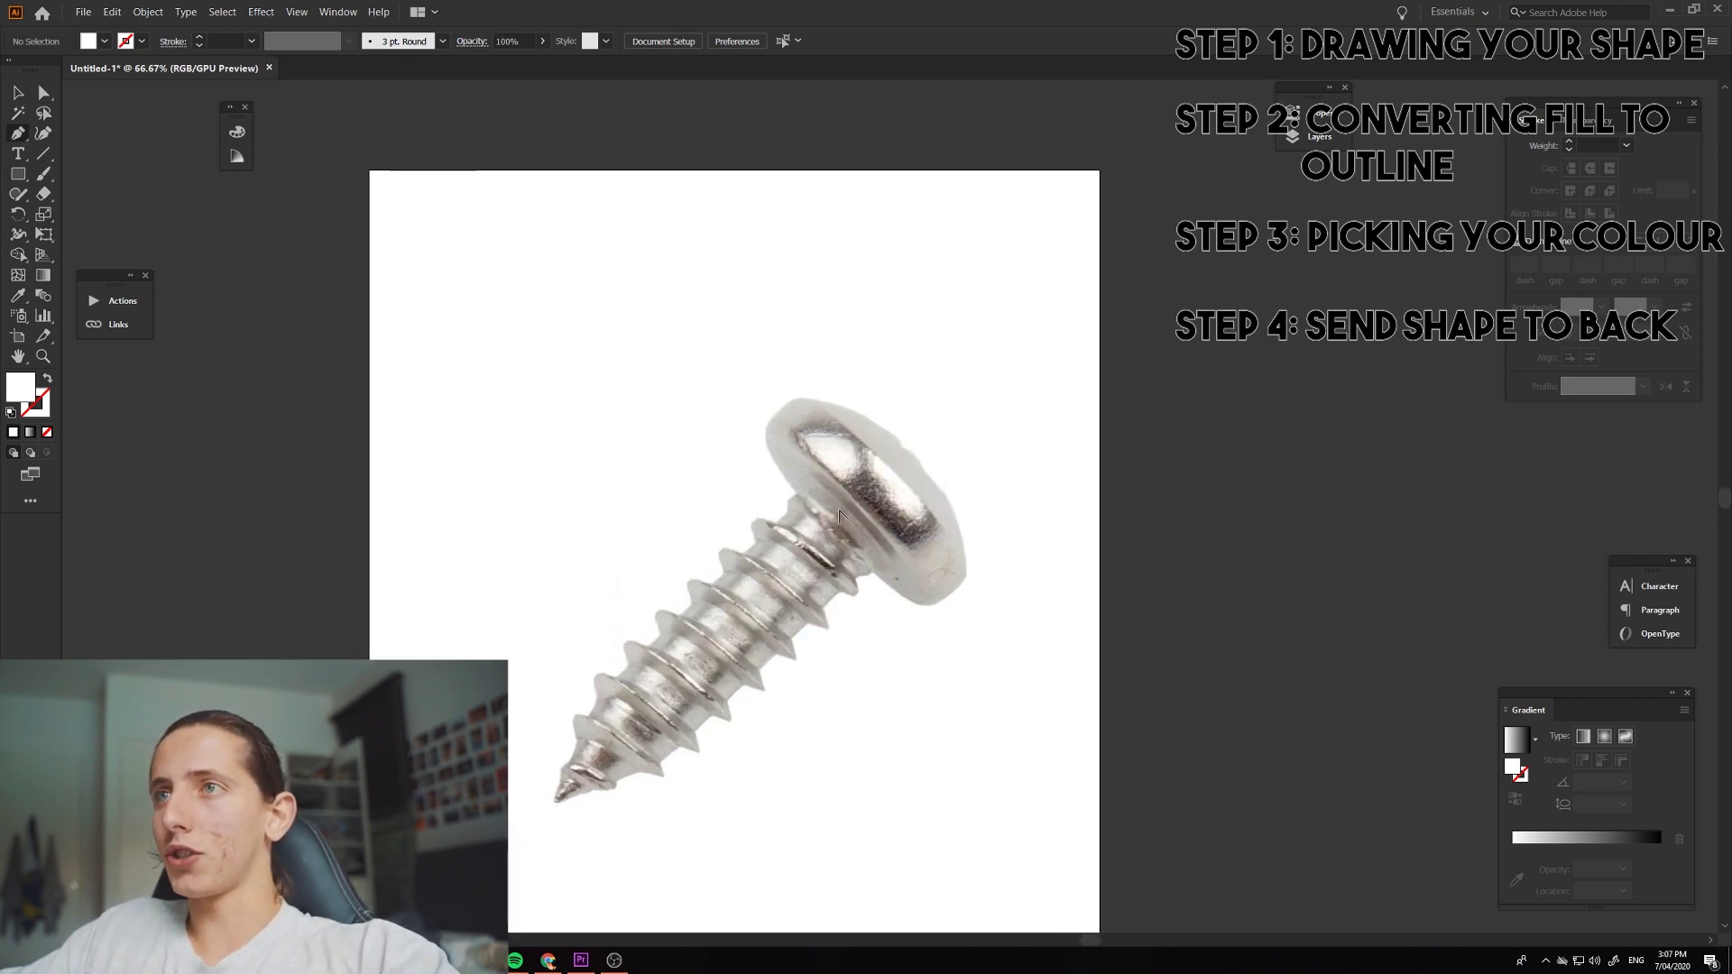
pyautogui.scroll(2, 812, 535)
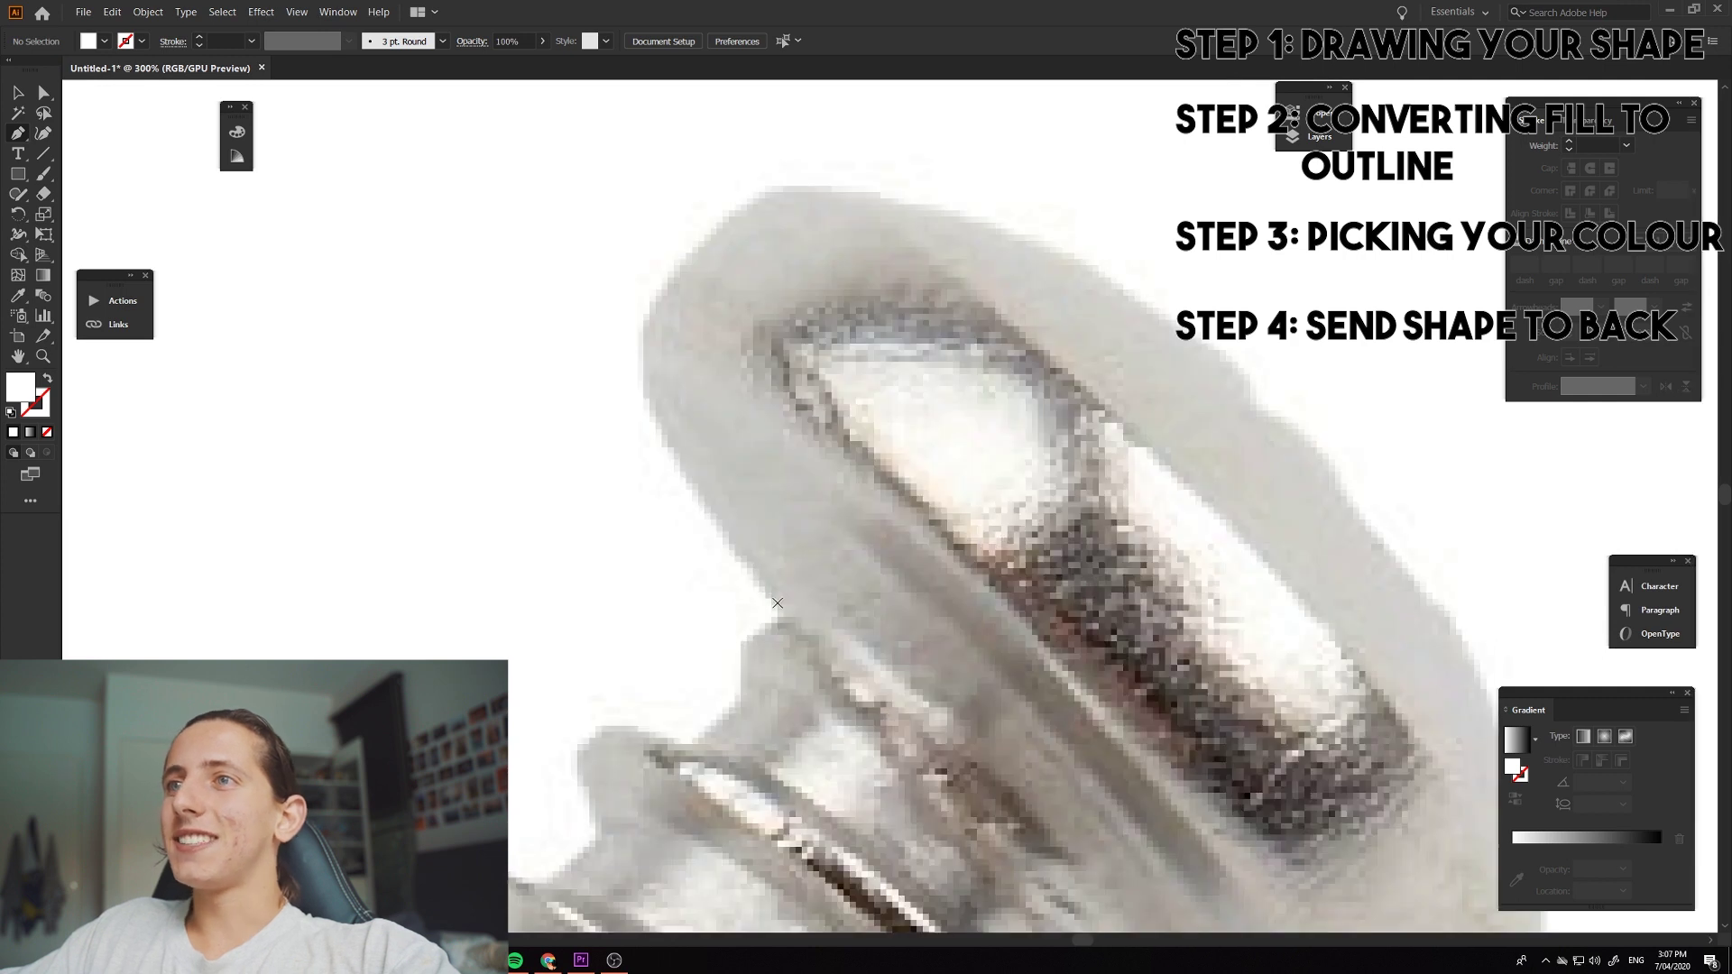
pyautogui.click(787, 610)
pyautogui.click(737, 549)
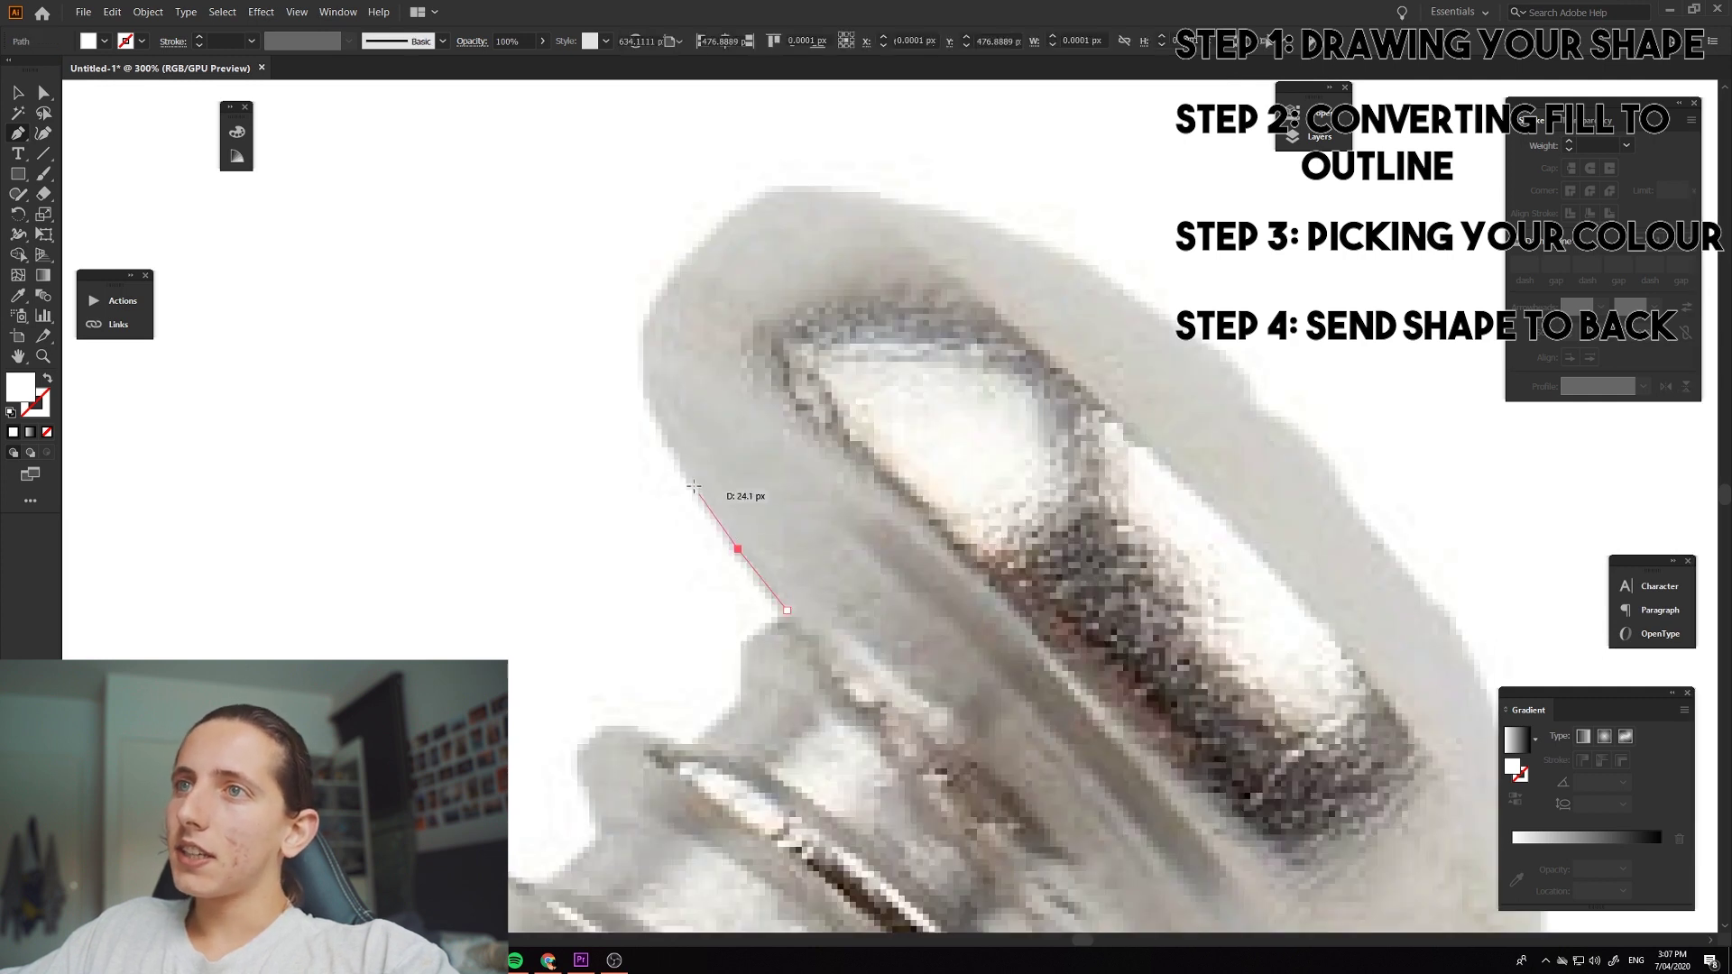
pyautogui.click(680, 463)
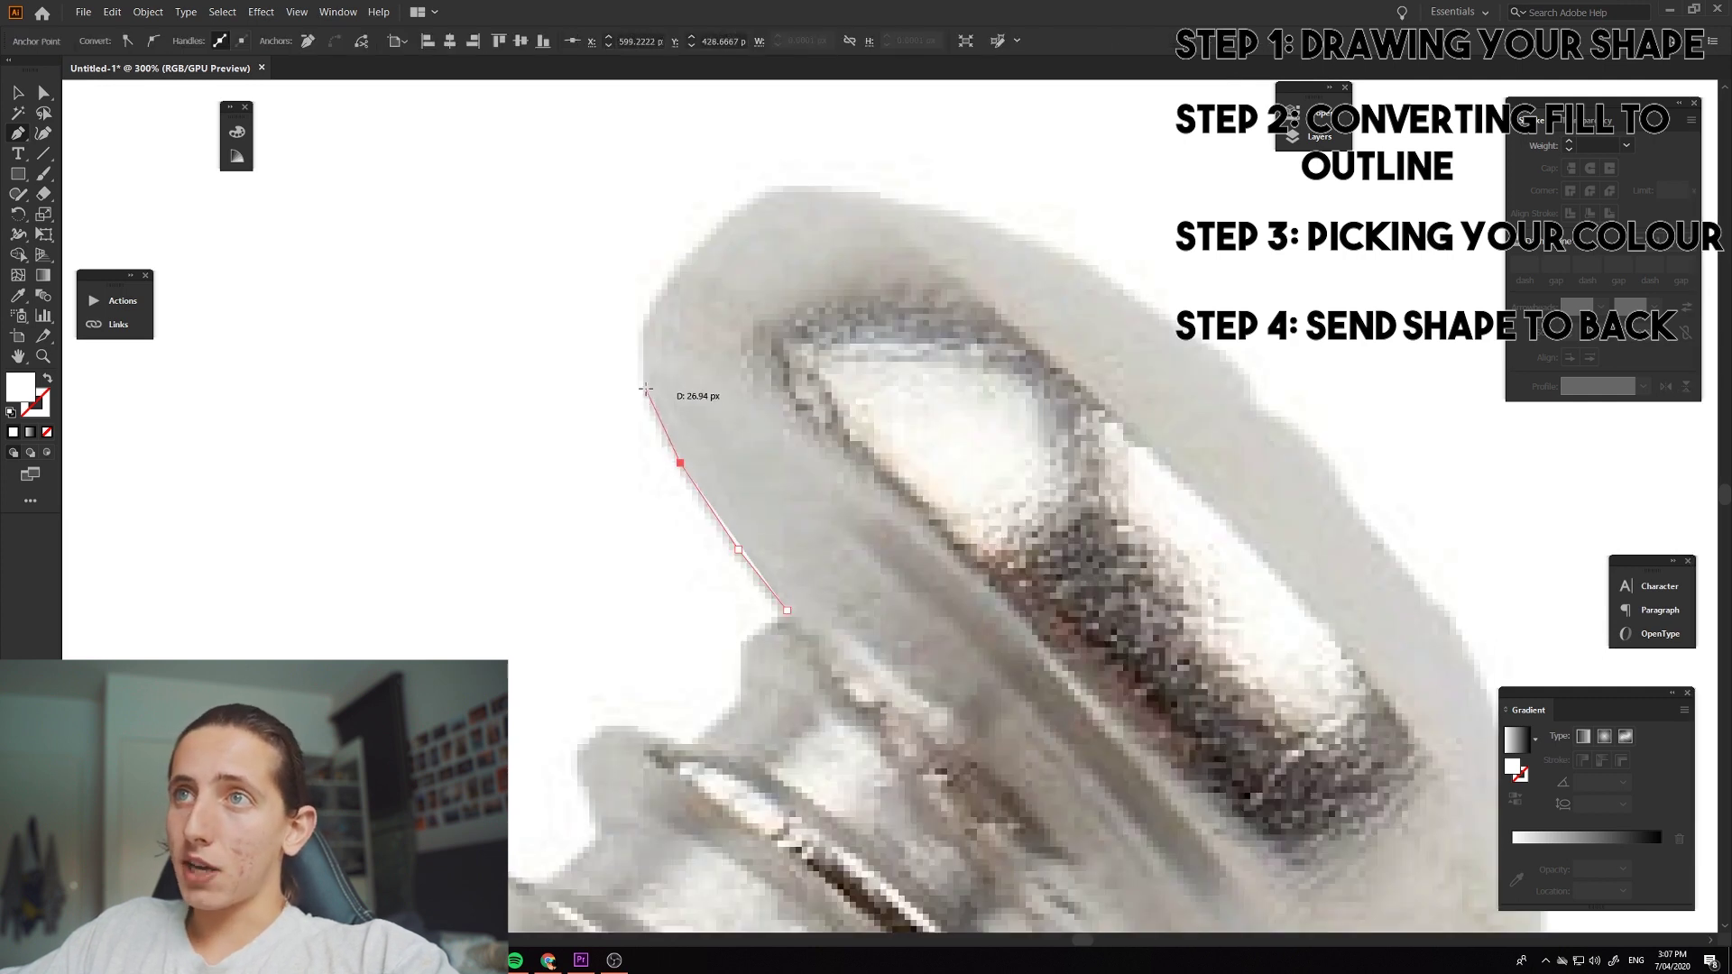
pyautogui.click(646, 388)
pyautogui.click(641, 338)
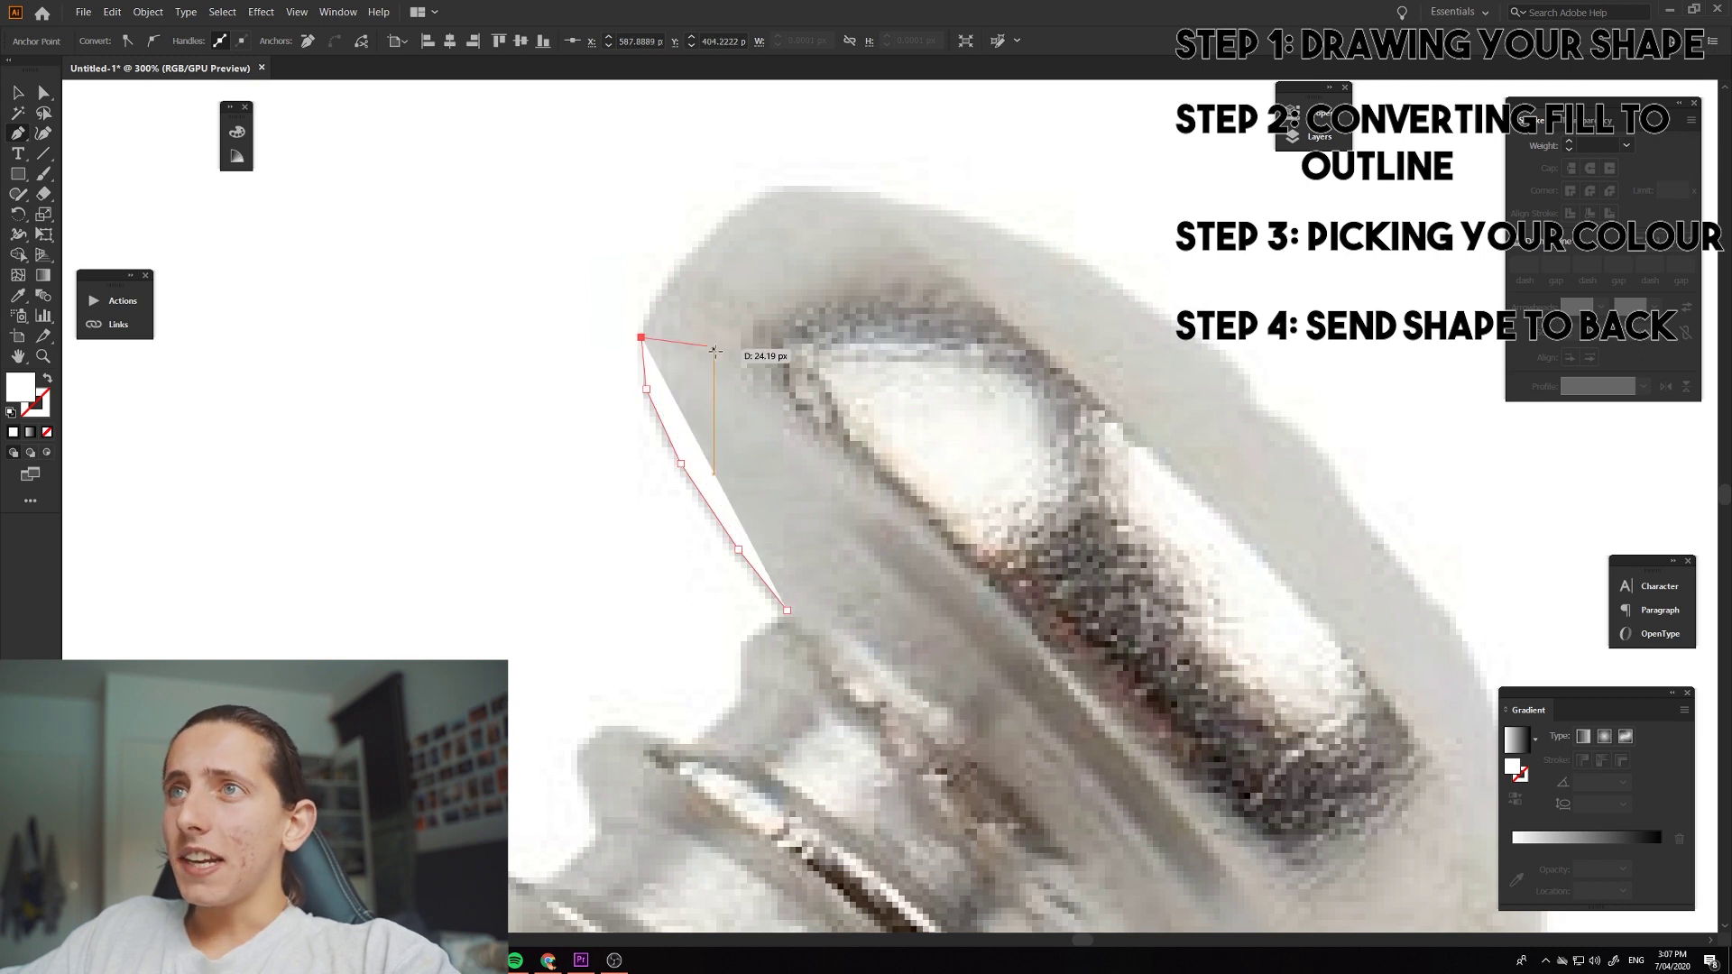
# - Trace back down the head's inner edge and close the facet polygon near its start
pyautogui.click(739, 373)
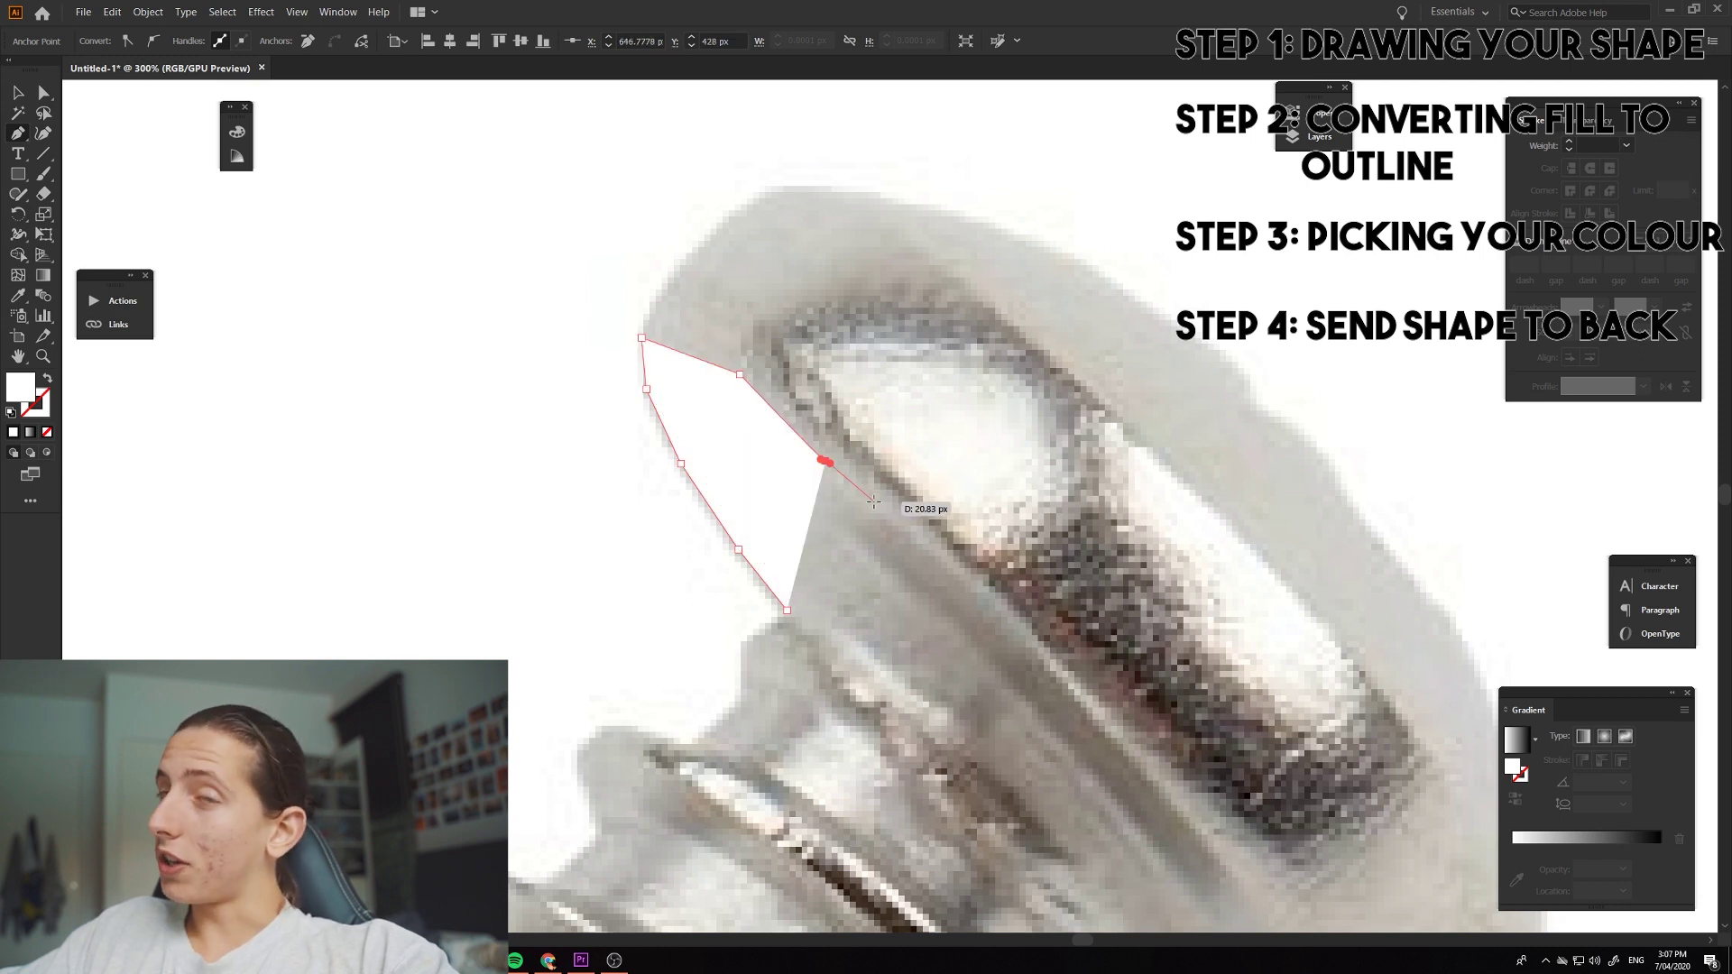
pyautogui.click(871, 496)
pyautogui.click(827, 511)
pyautogui.click(826, 542)
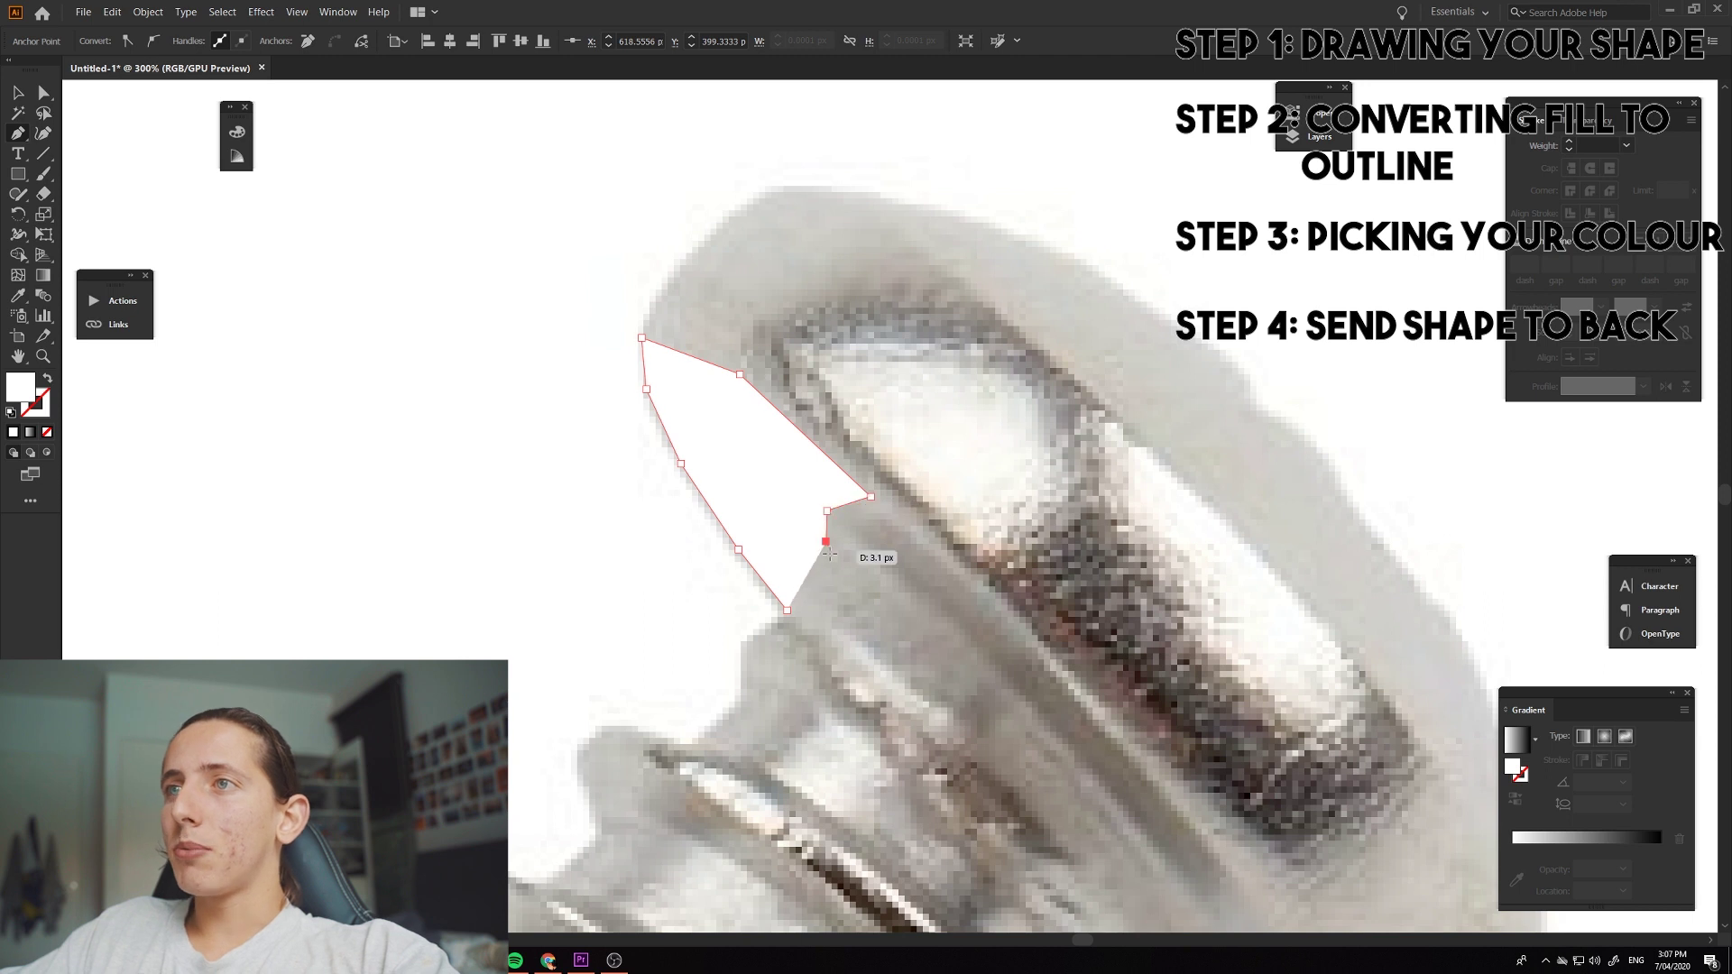
pyautogui.click(826, 584)
pyautogui.click(801, 623)
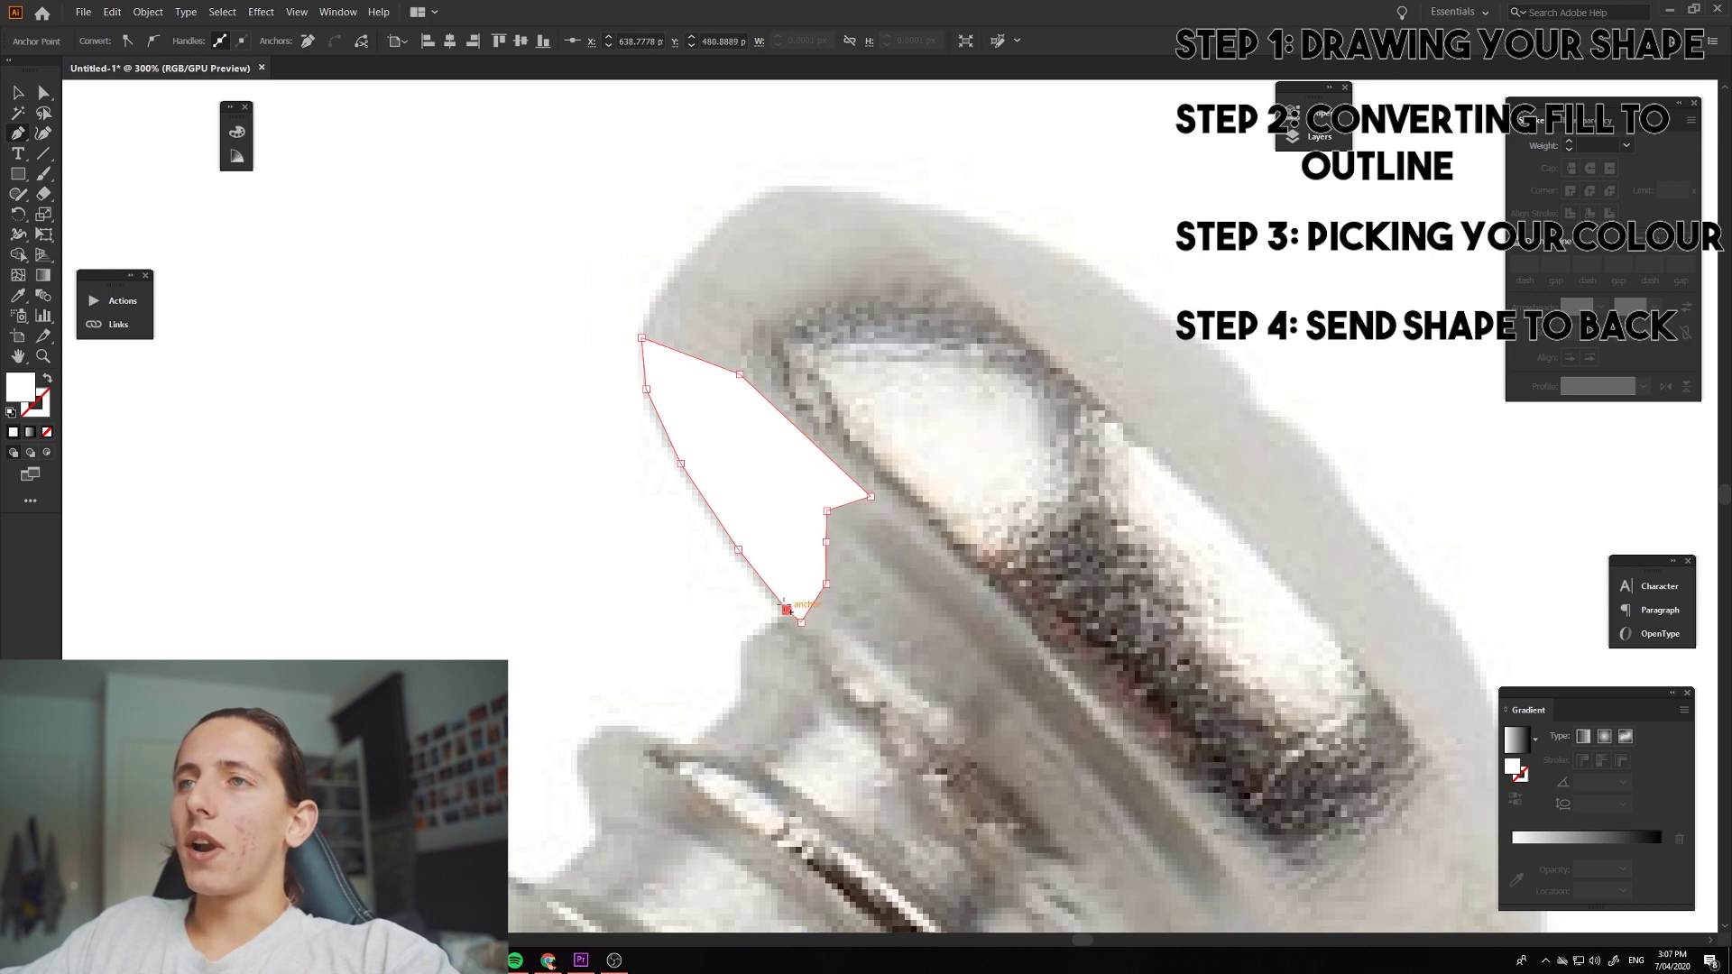
pyautogui.scroll(2, 794, 592)
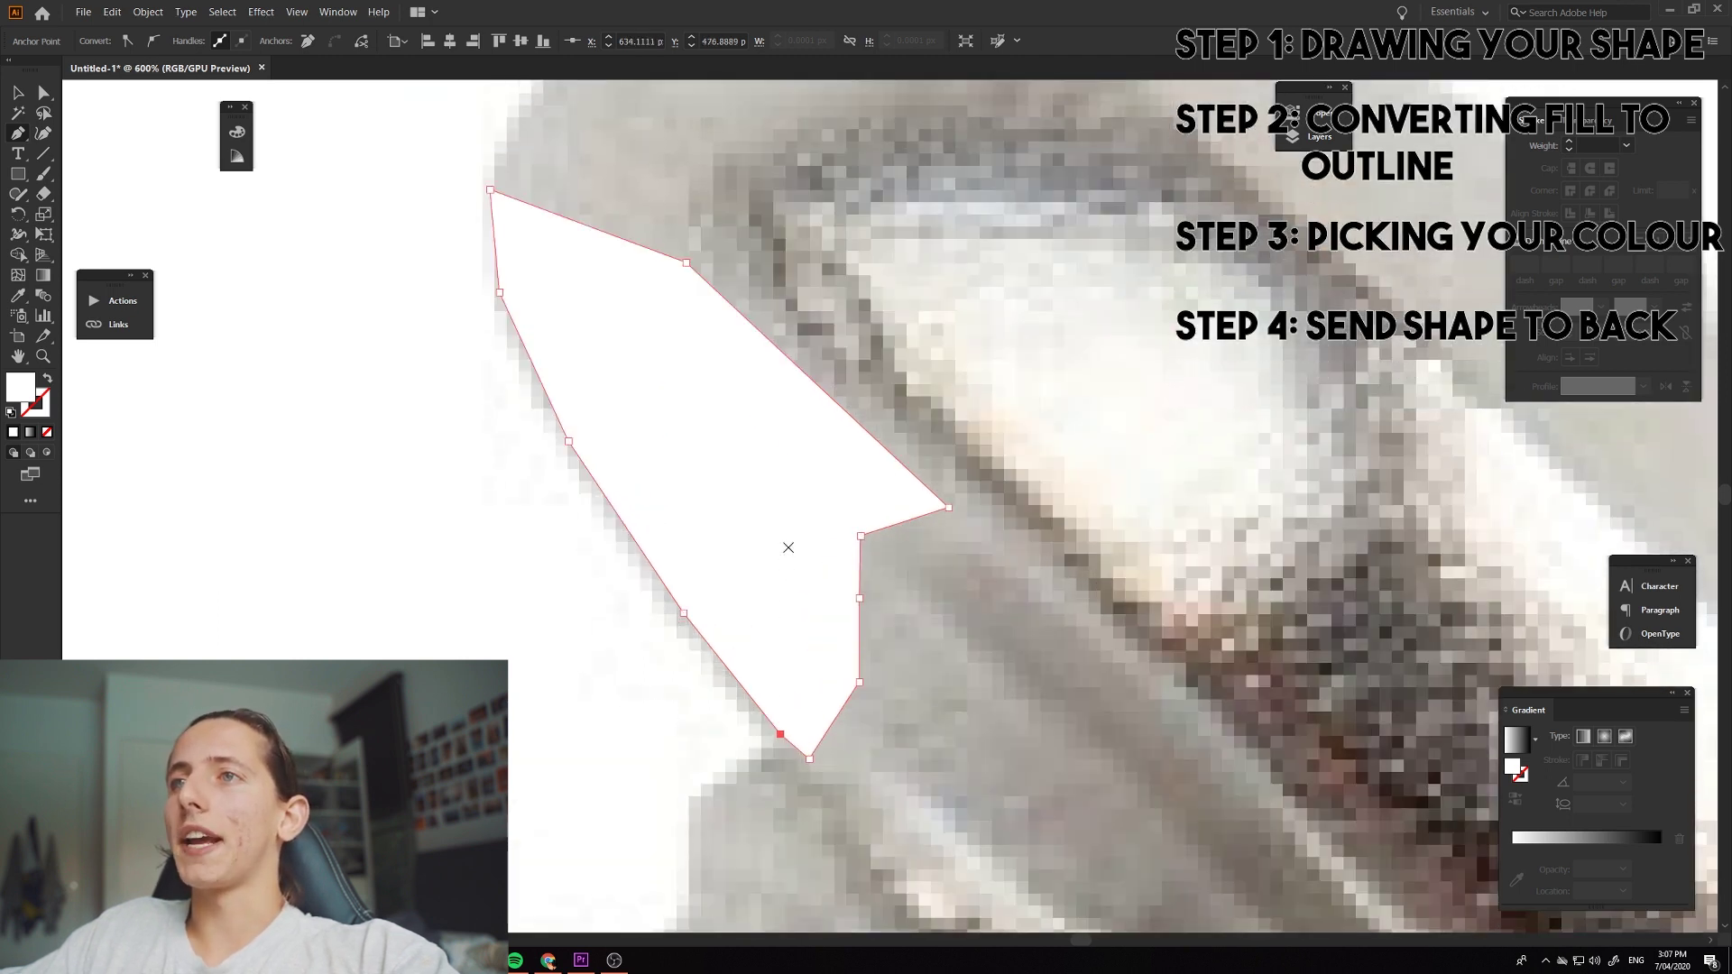
pyautogui.hscroll(-1, 788, 547)
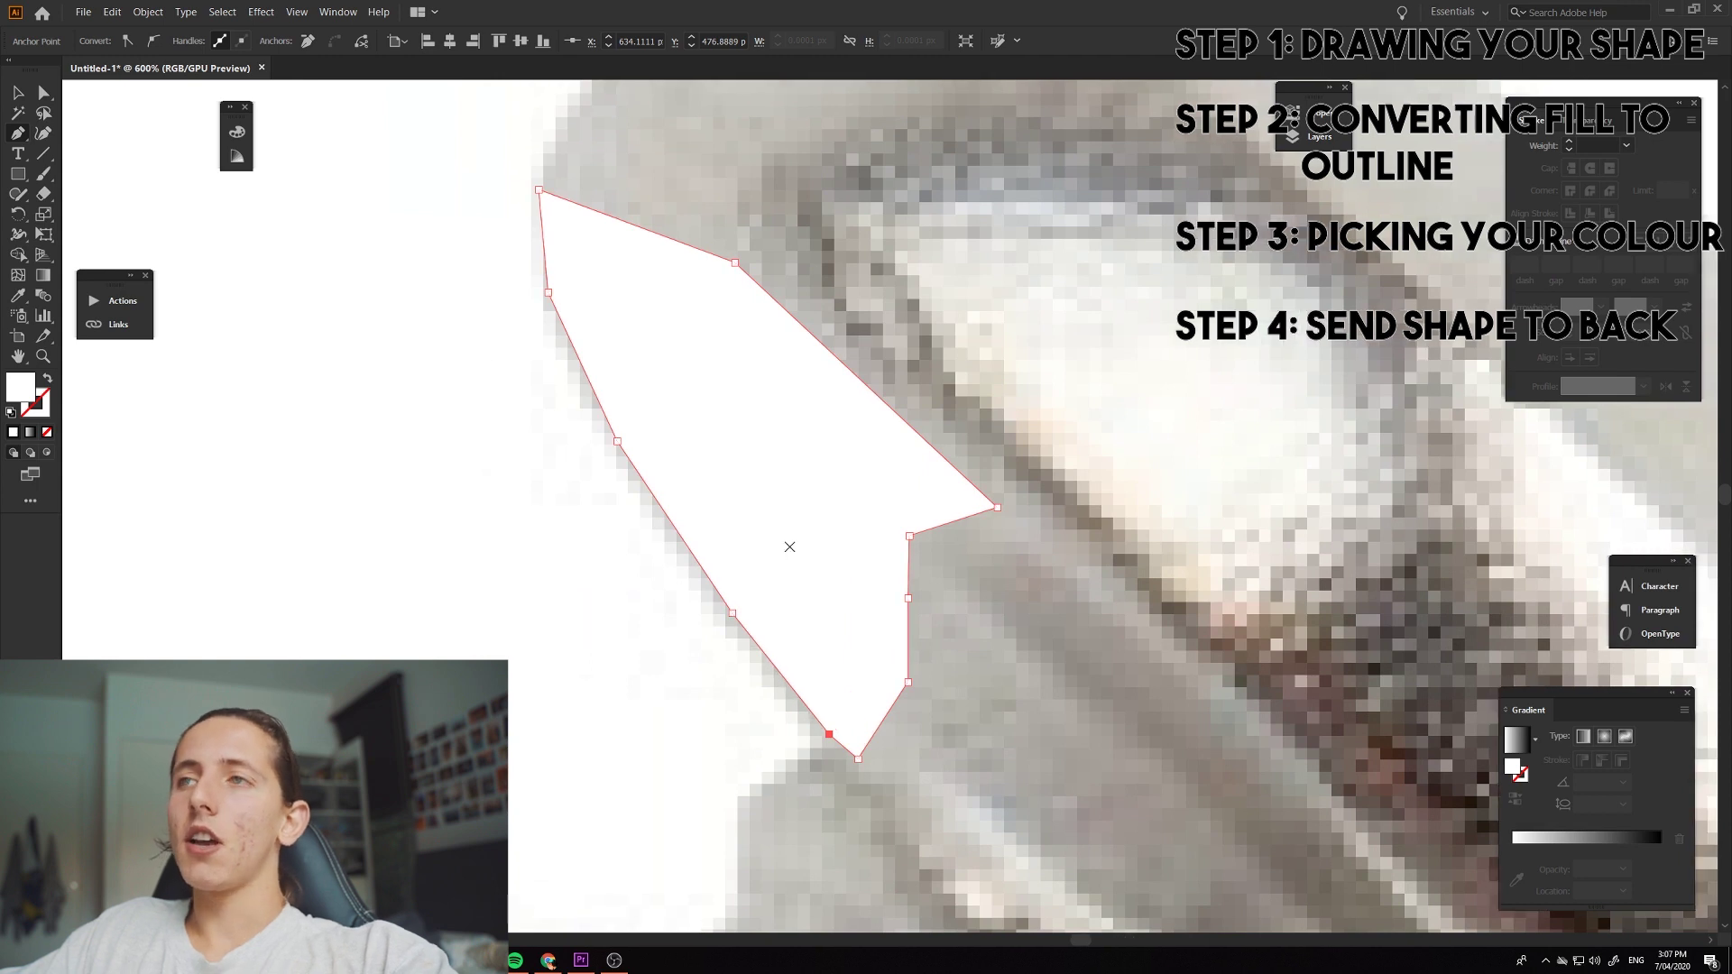
# - Pick red for the facet, then swap fill and stroke (Shift+X) to leave only a red outline
pyautogui.doubleClick(20, 387)
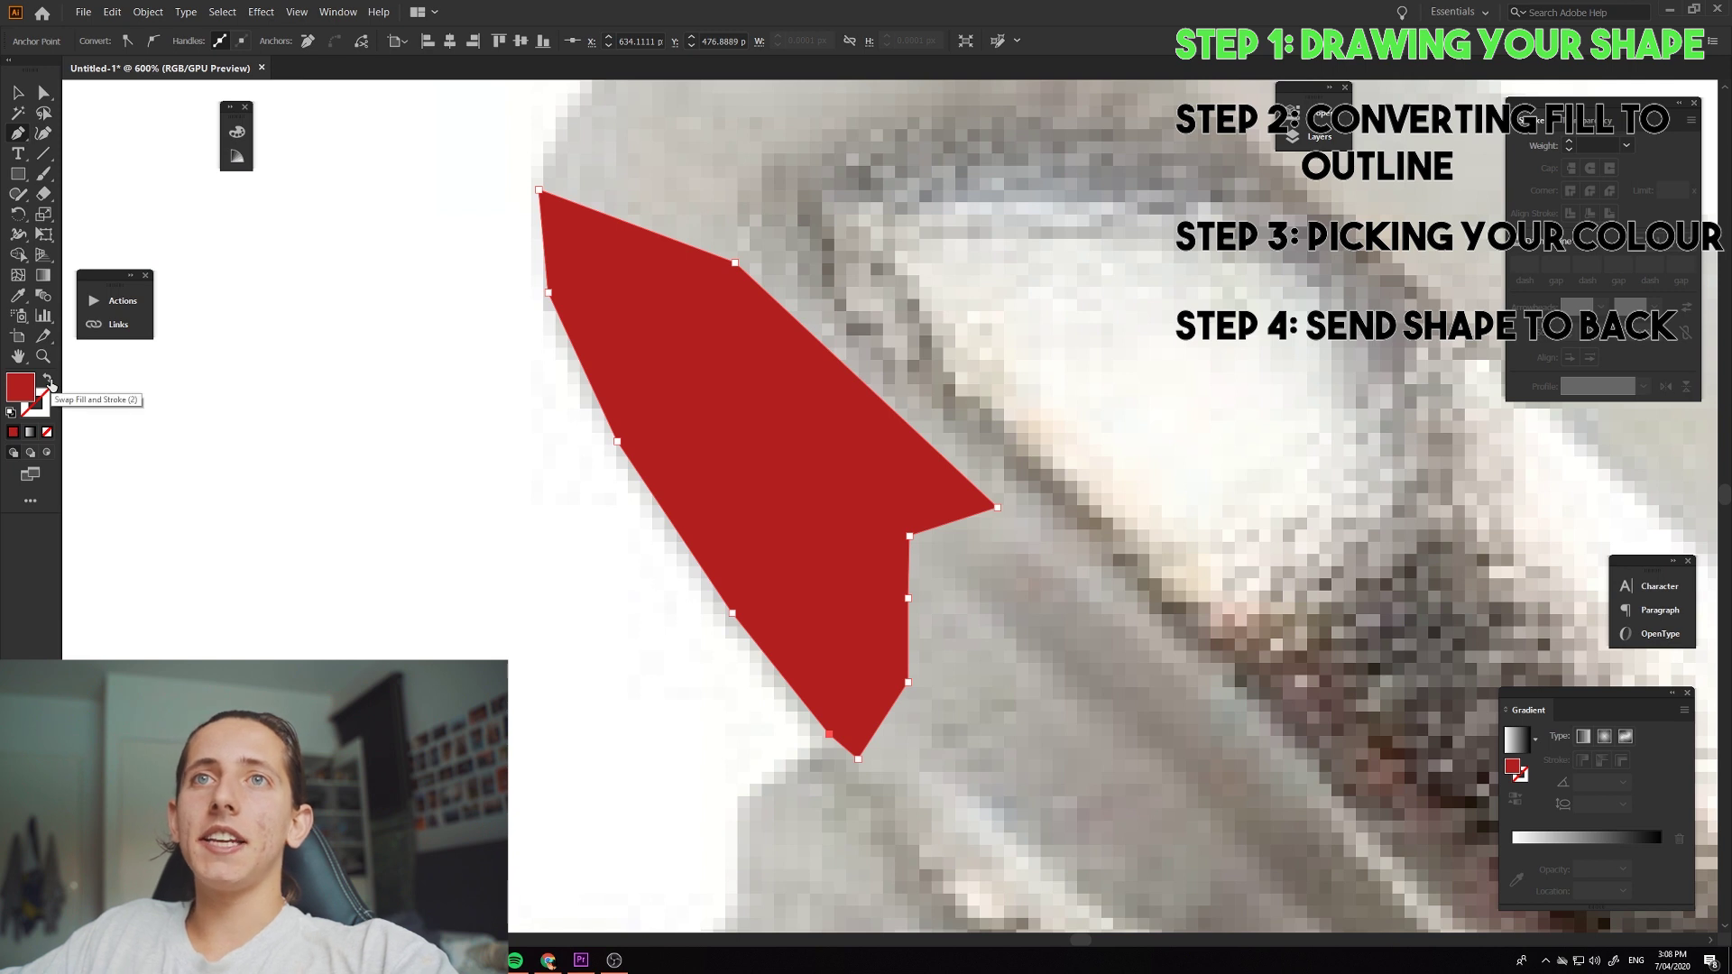
pyautogui.click(50, 382)
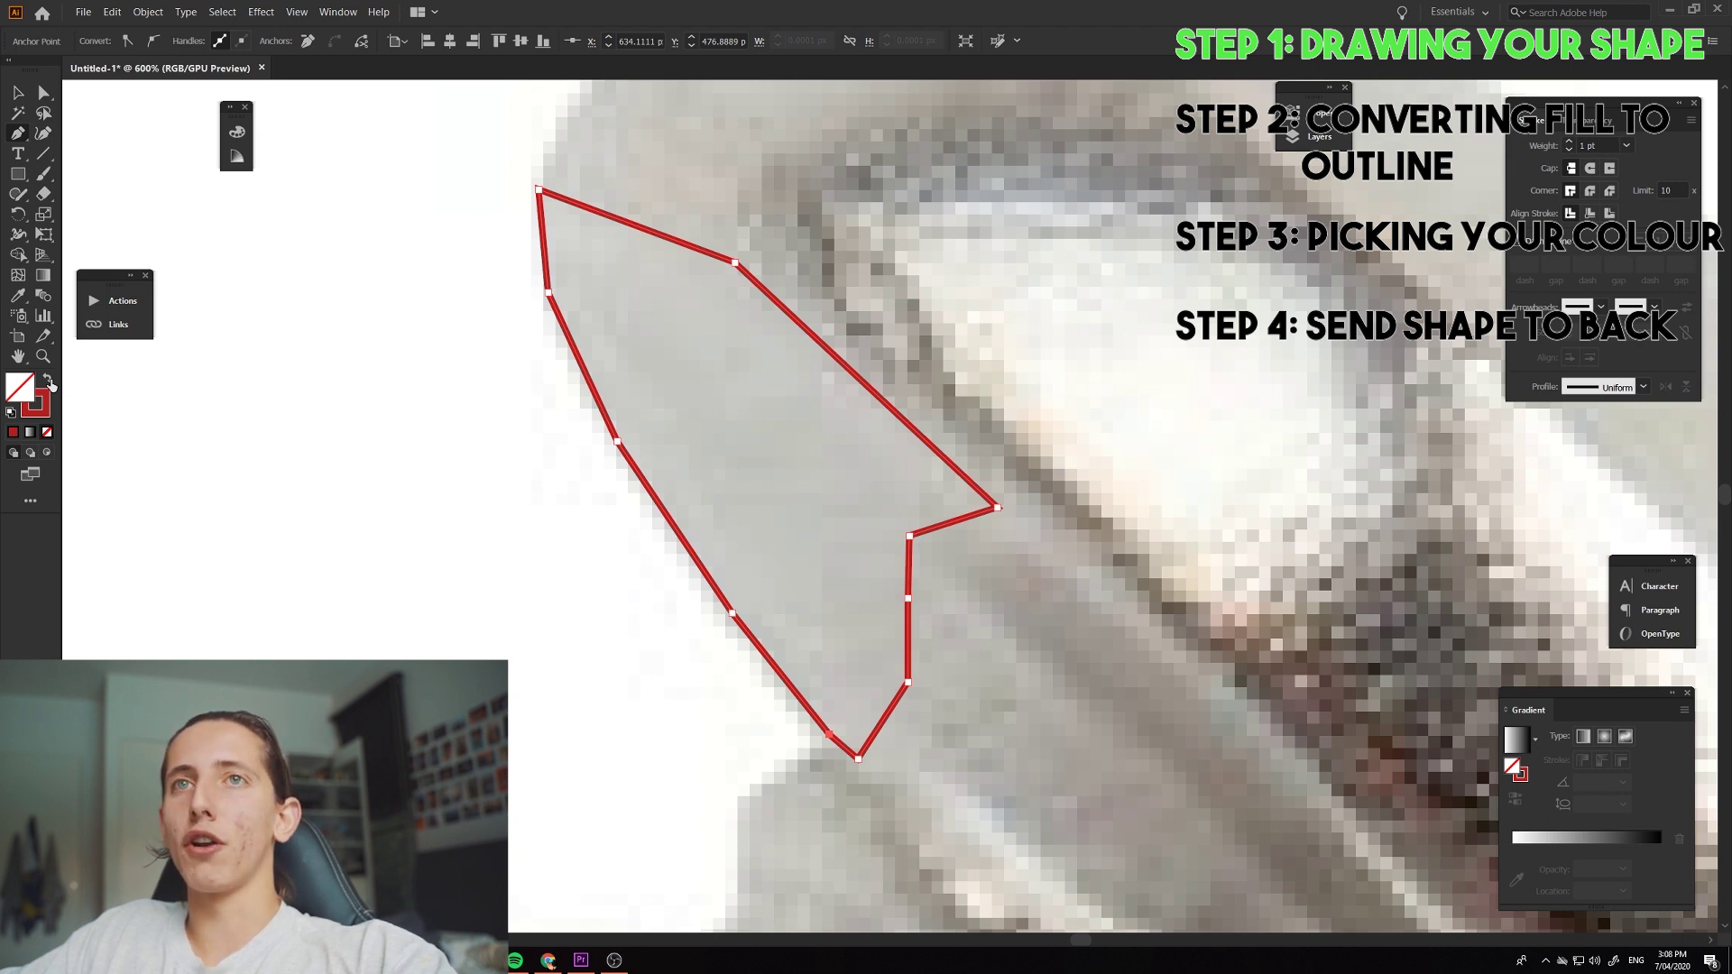
pyautogui.click(50, 382)
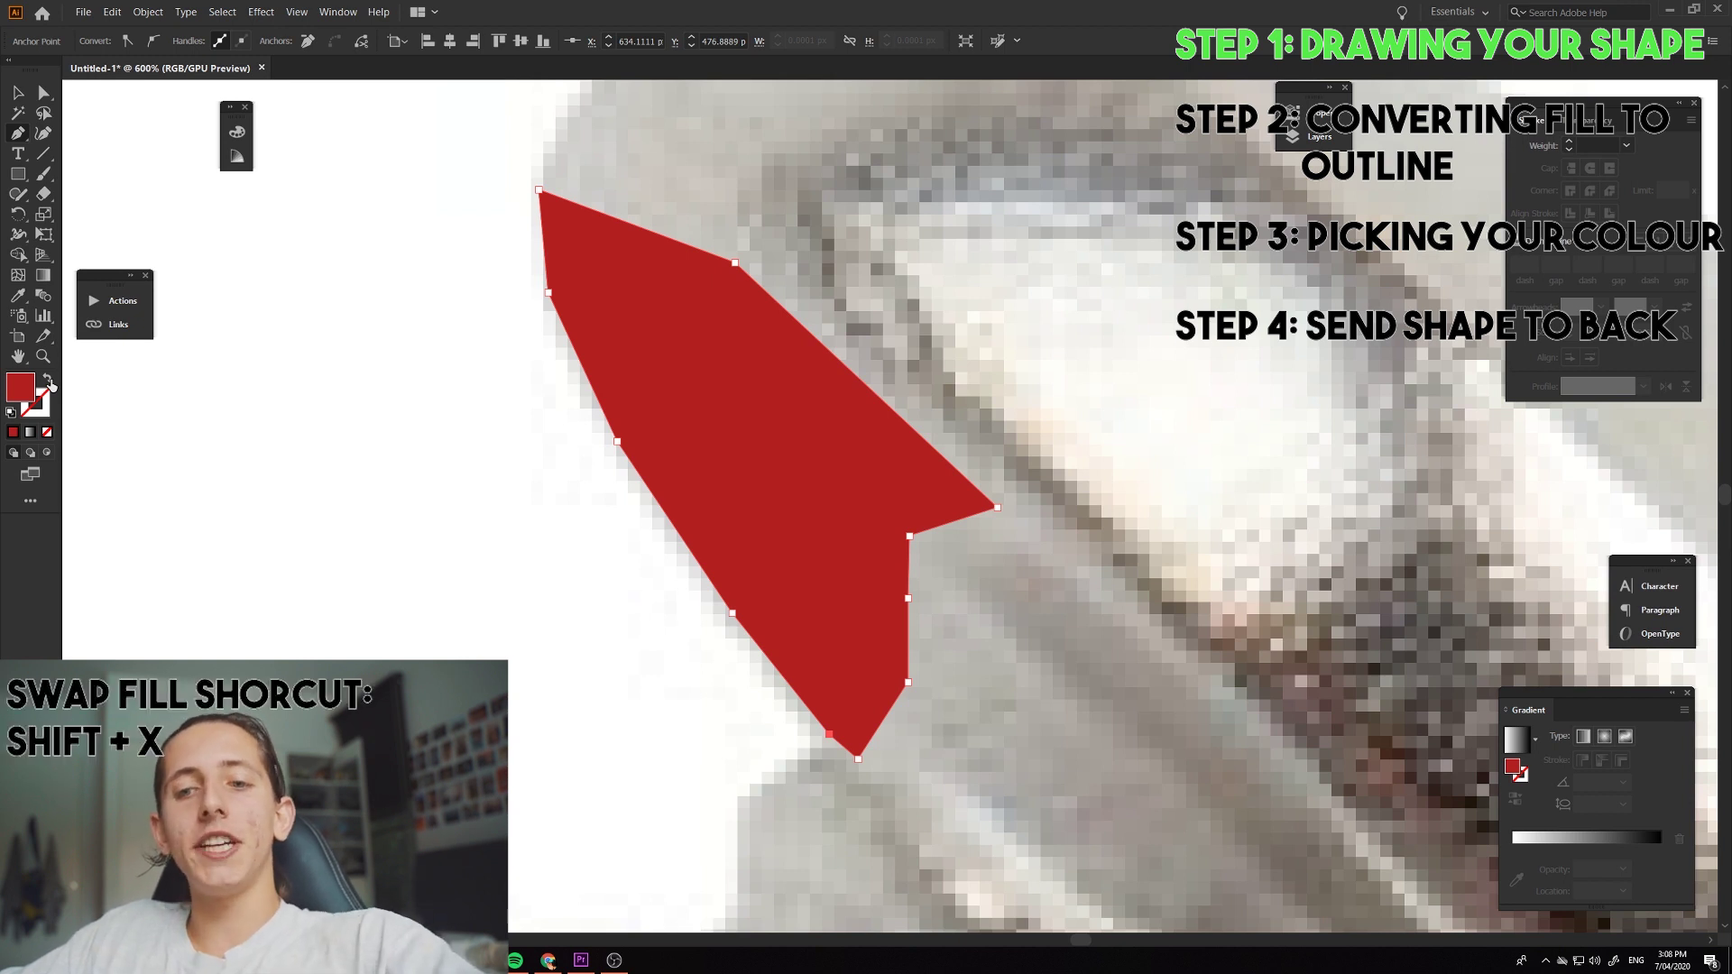
pyautogui.hotkey('shift', 'x')
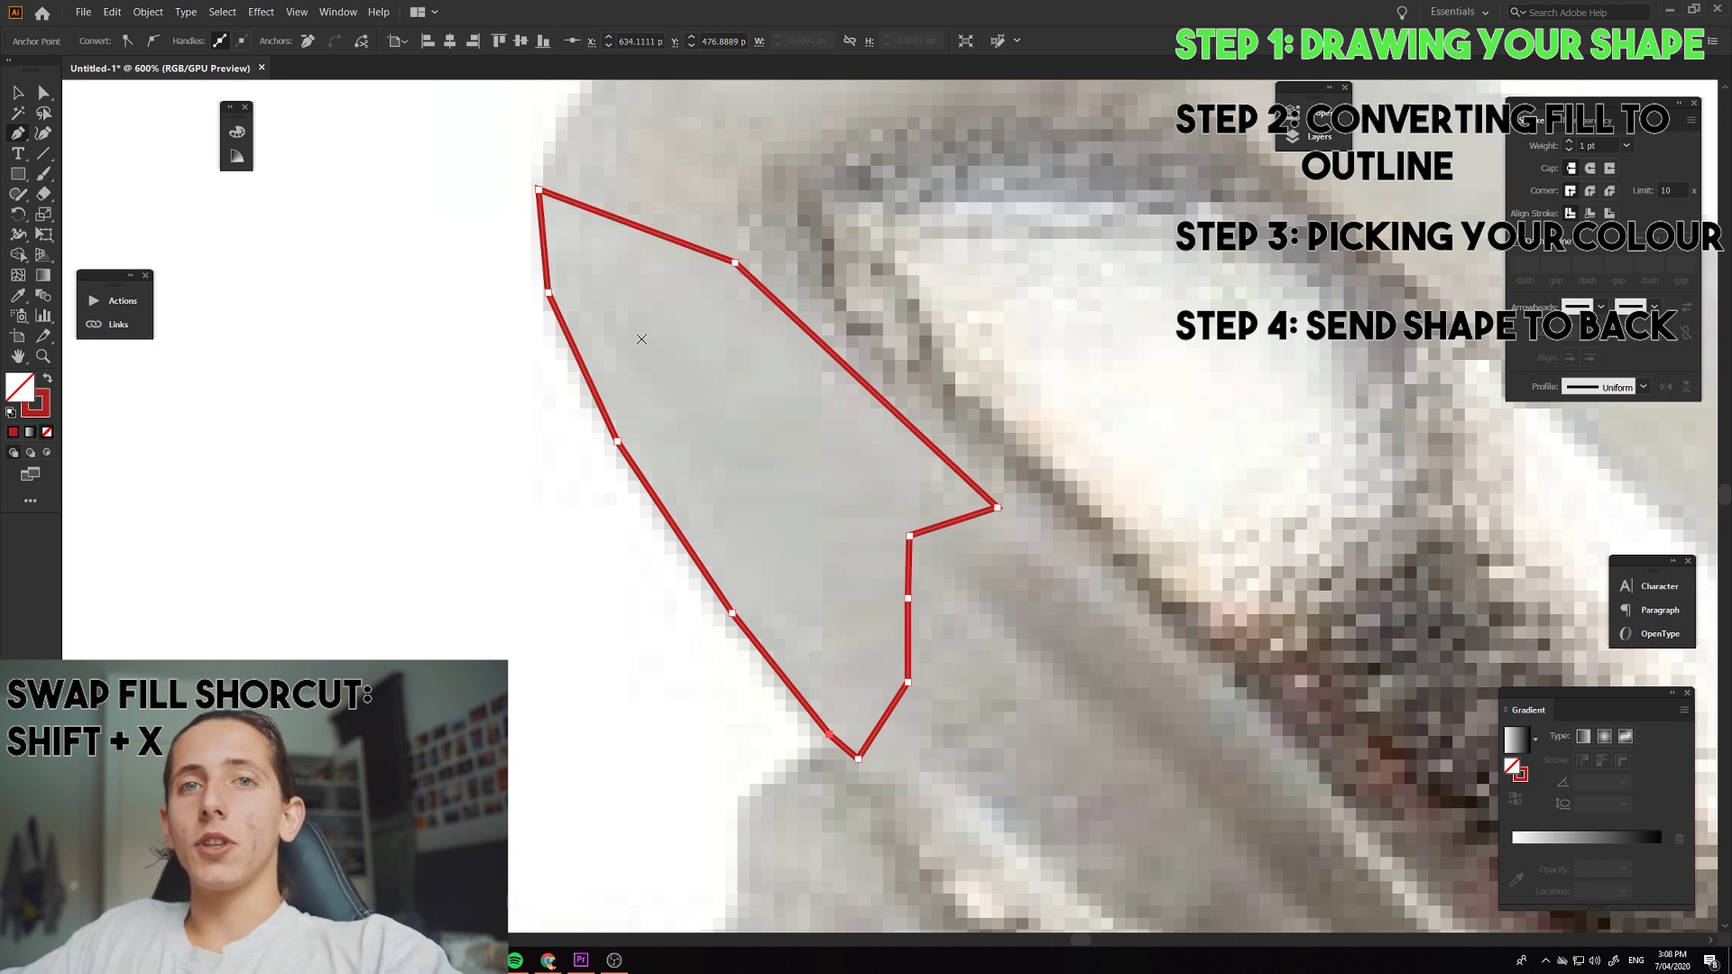
pyautogui.hotkey('shift', 'x')
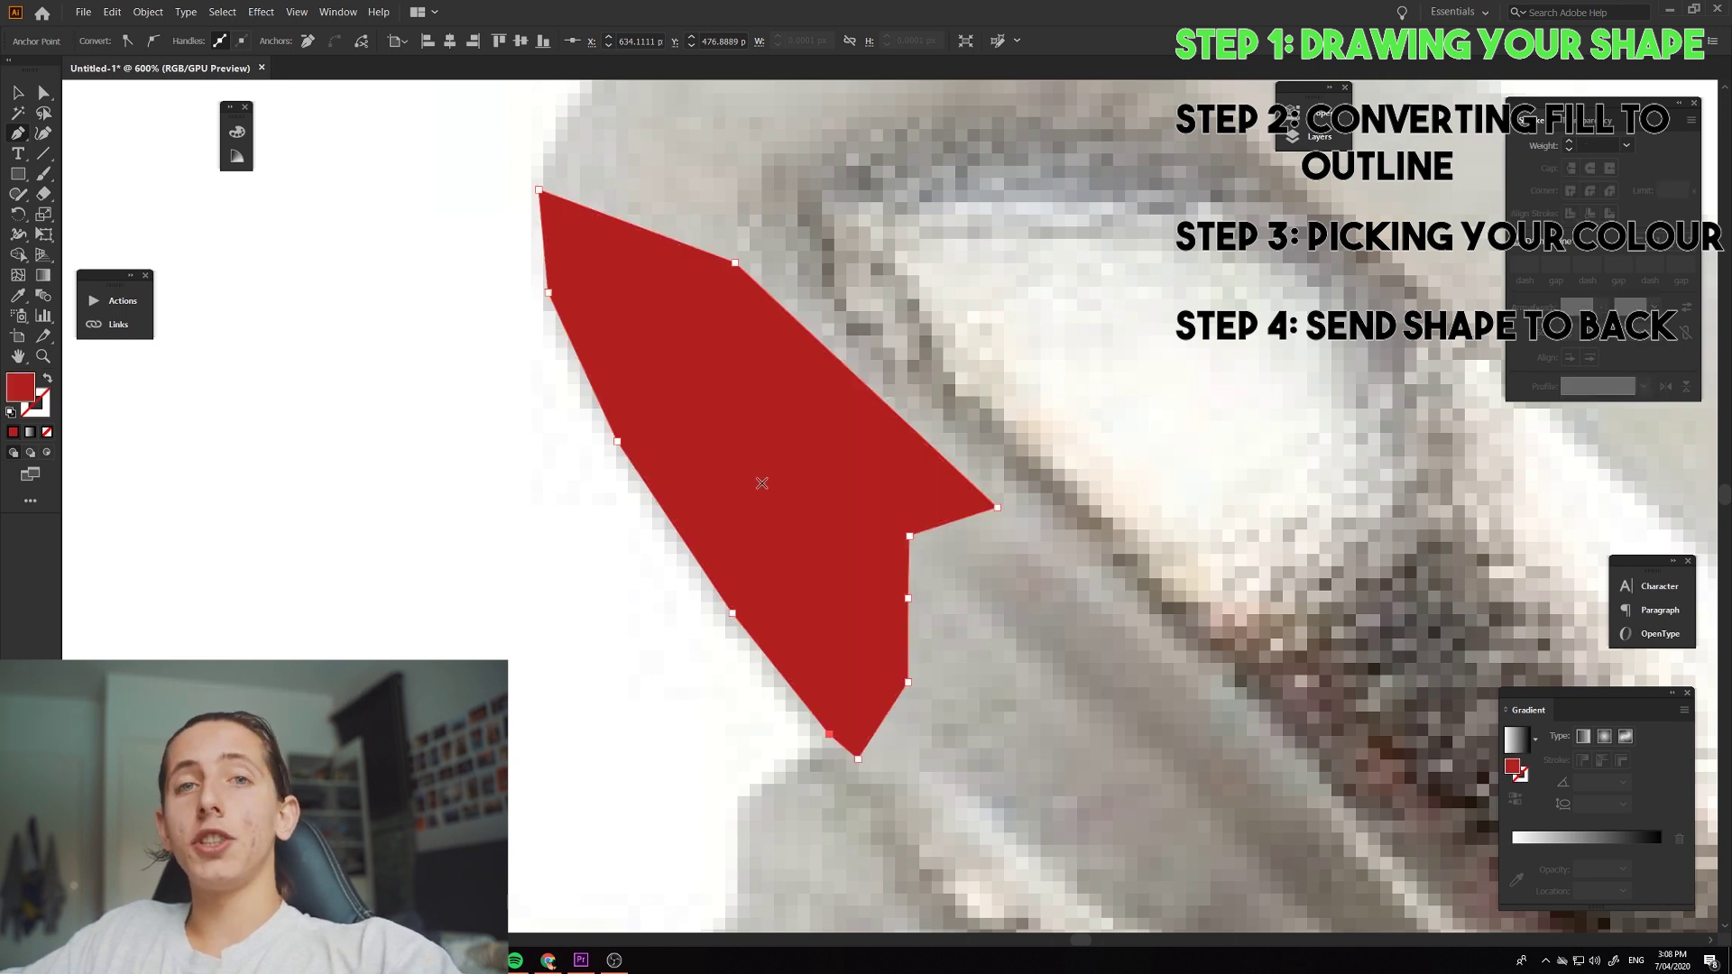
pyautogui.hotkey('shift', 'x')
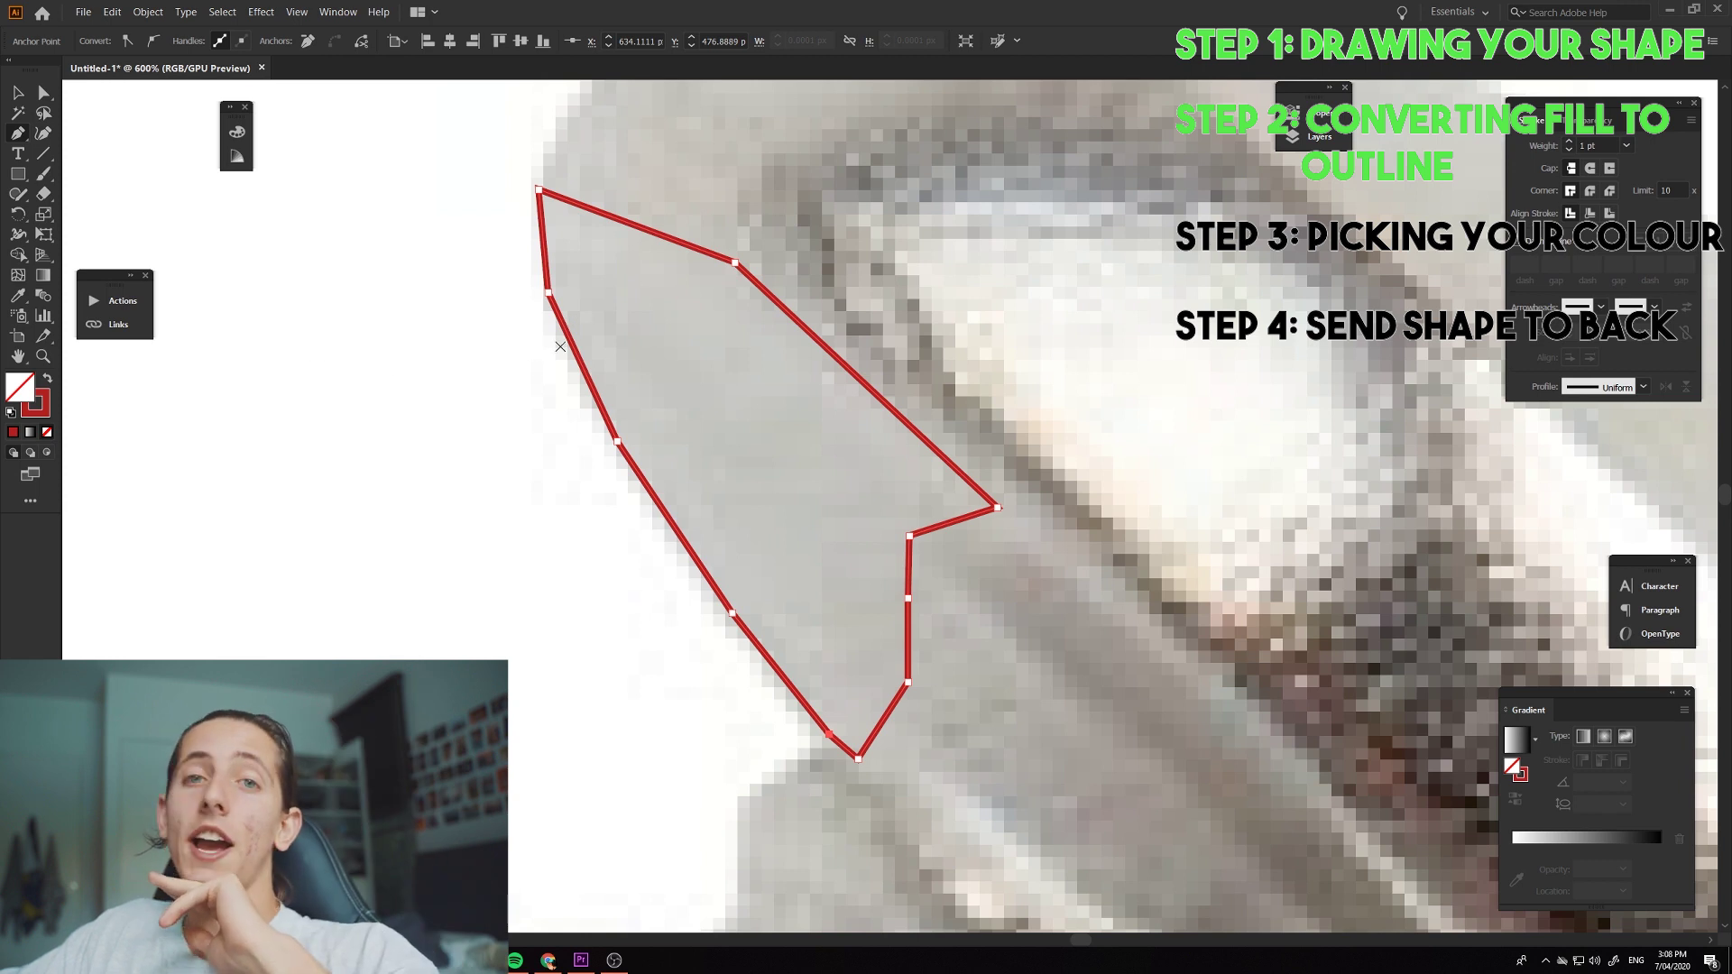
# - Sample the photo's grey into the facet with the Eyedropper, then select the grey shape
pyautogui.press('i')
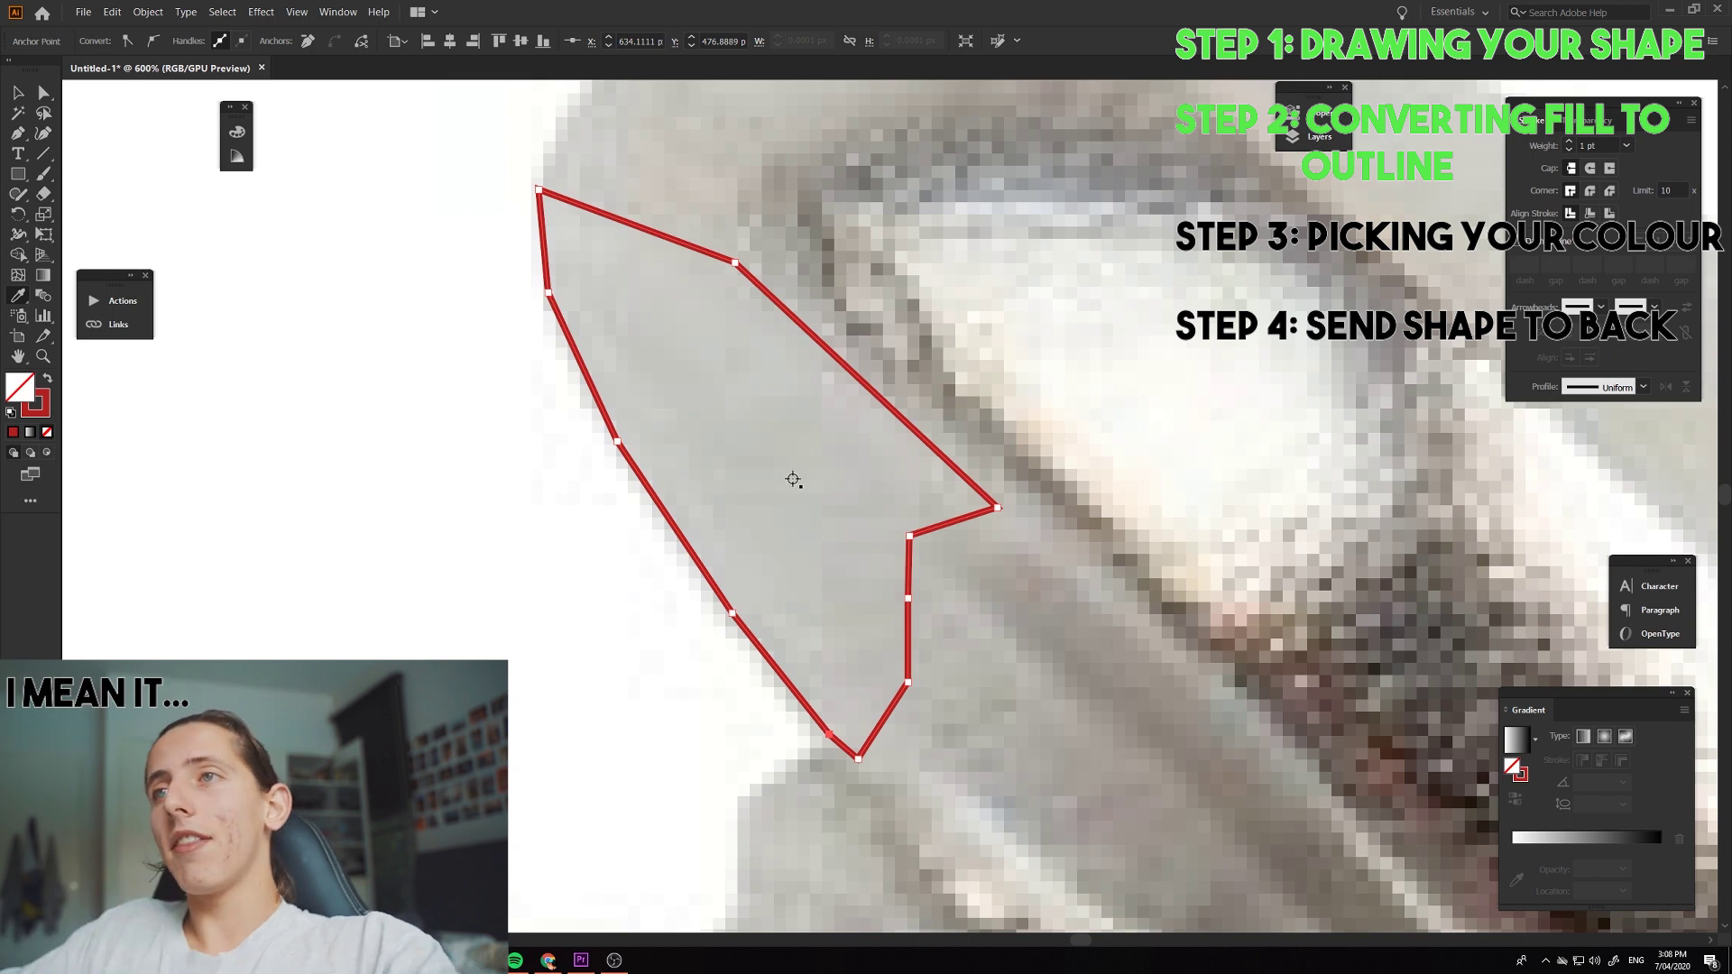
pyautogui.hotkey('ctrl', '=')
pyautogui.hotkey('ctrl', '=')
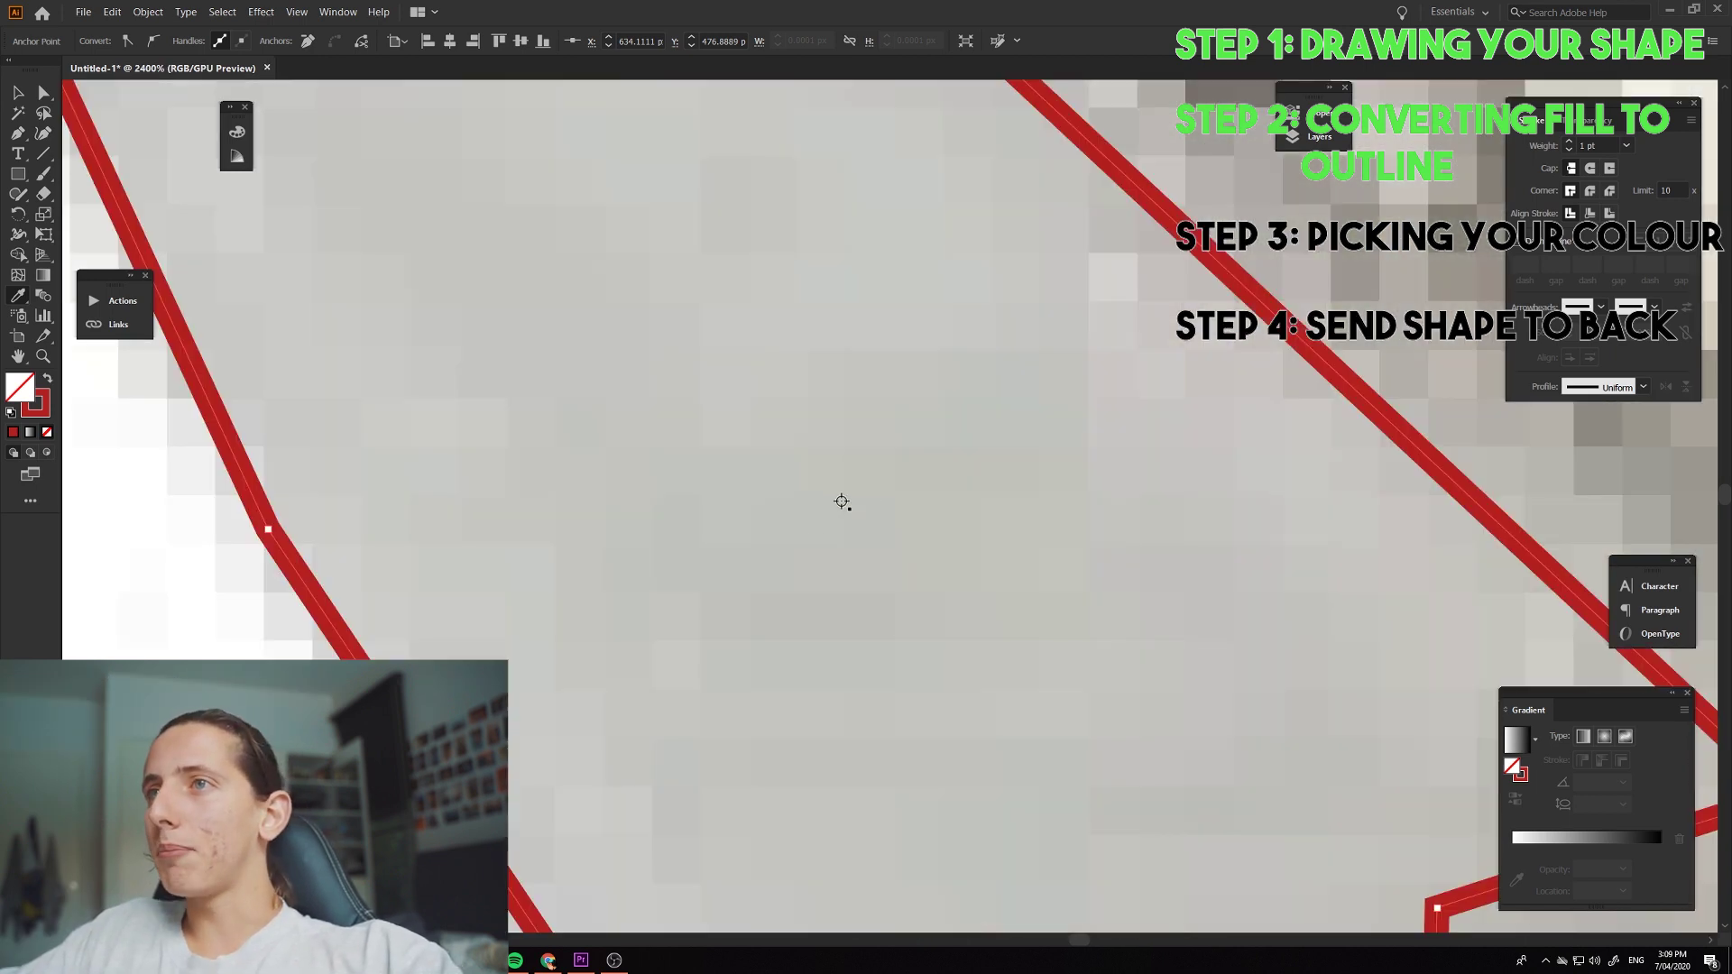
pyautogui.hotkey('ctrl', '-')
pyautogui.hotkey('ctrl', '-')
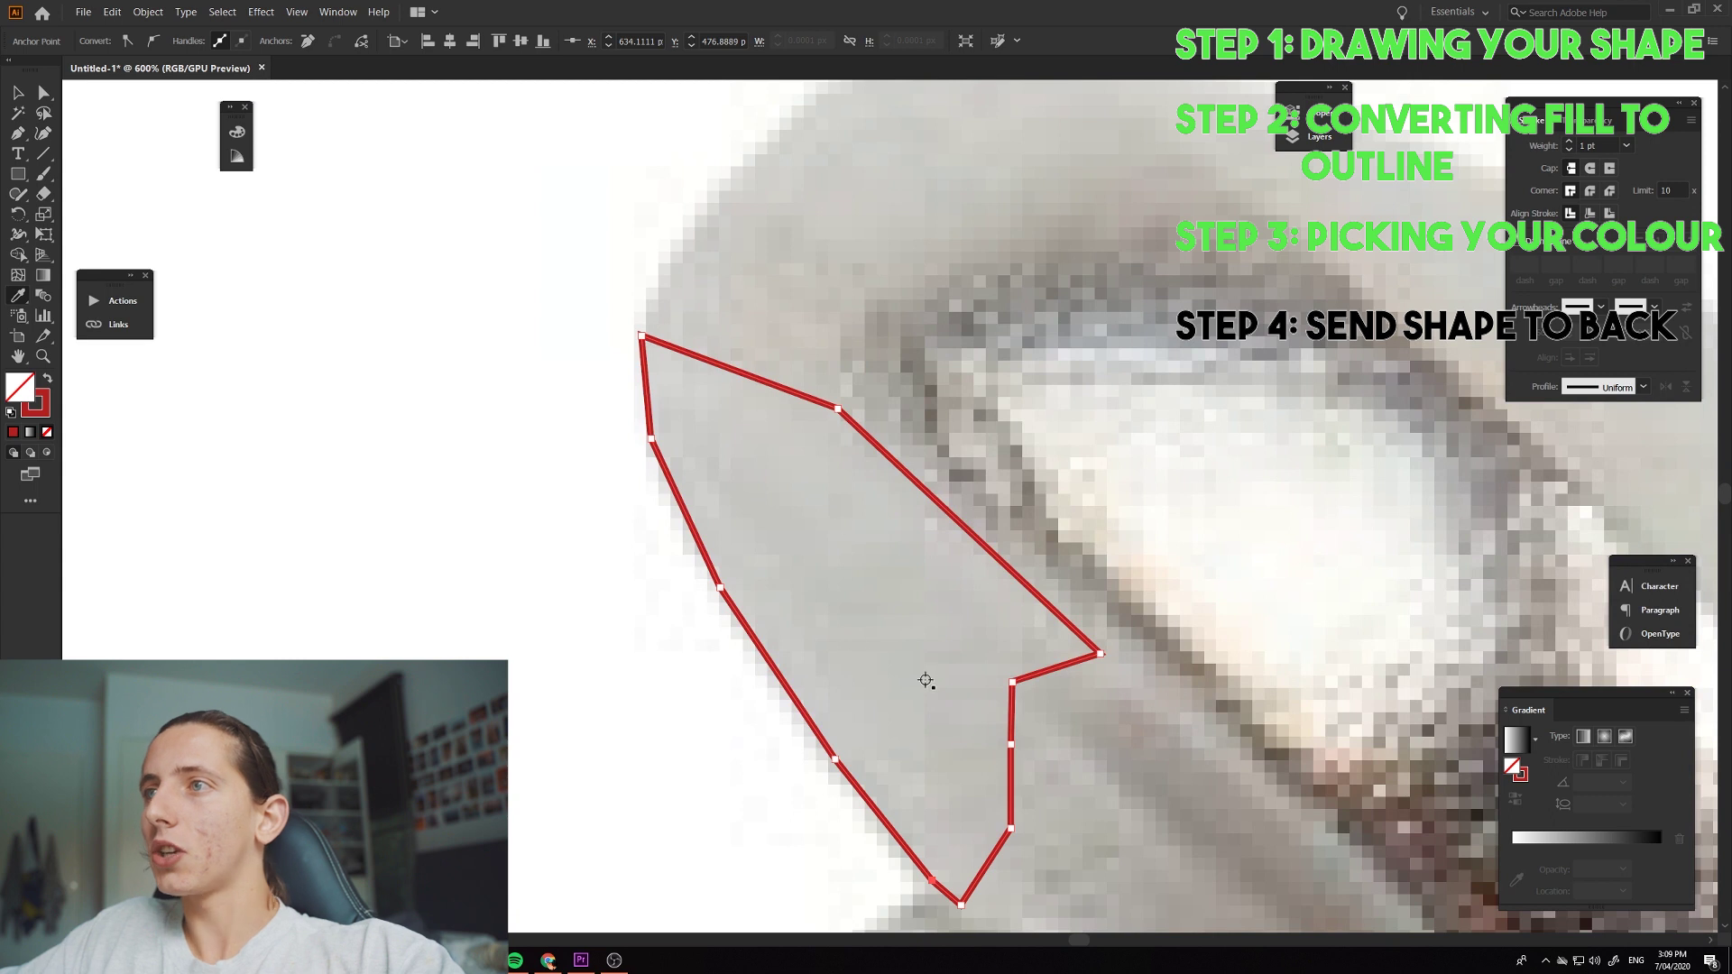
pyautogui.hotkey('ctrl', '=')
pyautogui.hotkey('ctrl', '=')
pyautogui.click(868, 645)
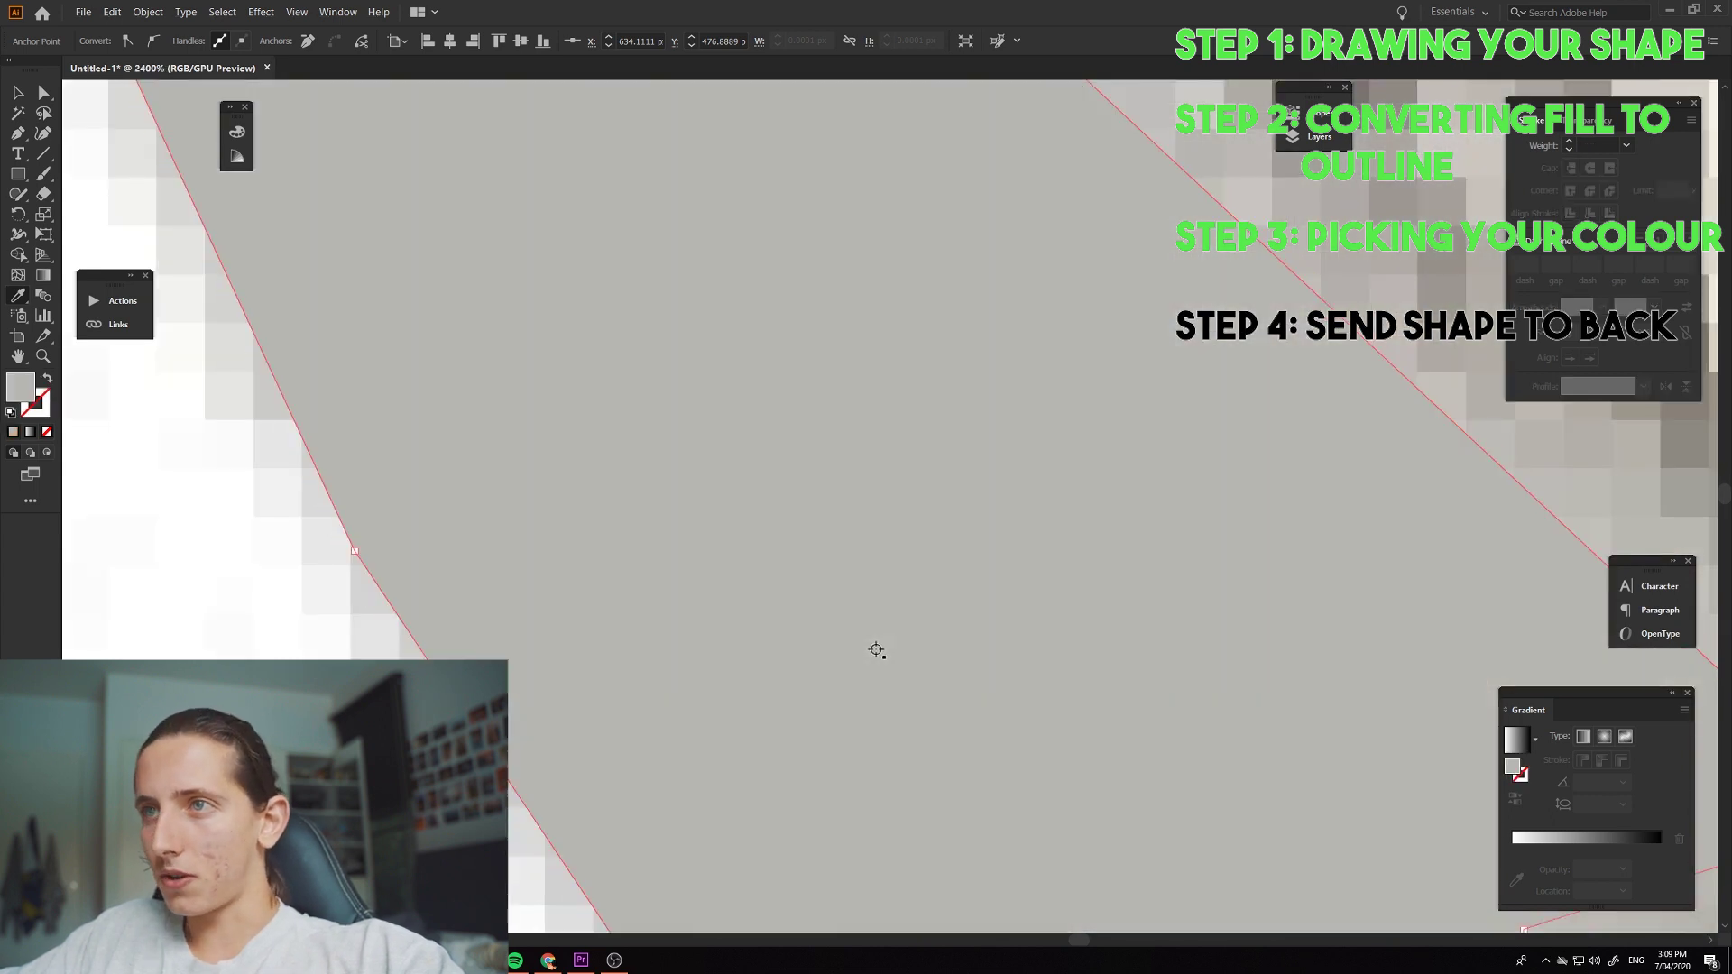
pyautogui.hotkey('ctrl', '-')
pyautogui.hotkey('ctrl', '-')
pyautogui.hotkey('ctrl', '-')
pyautogui.hotkey('ctrl', '-')
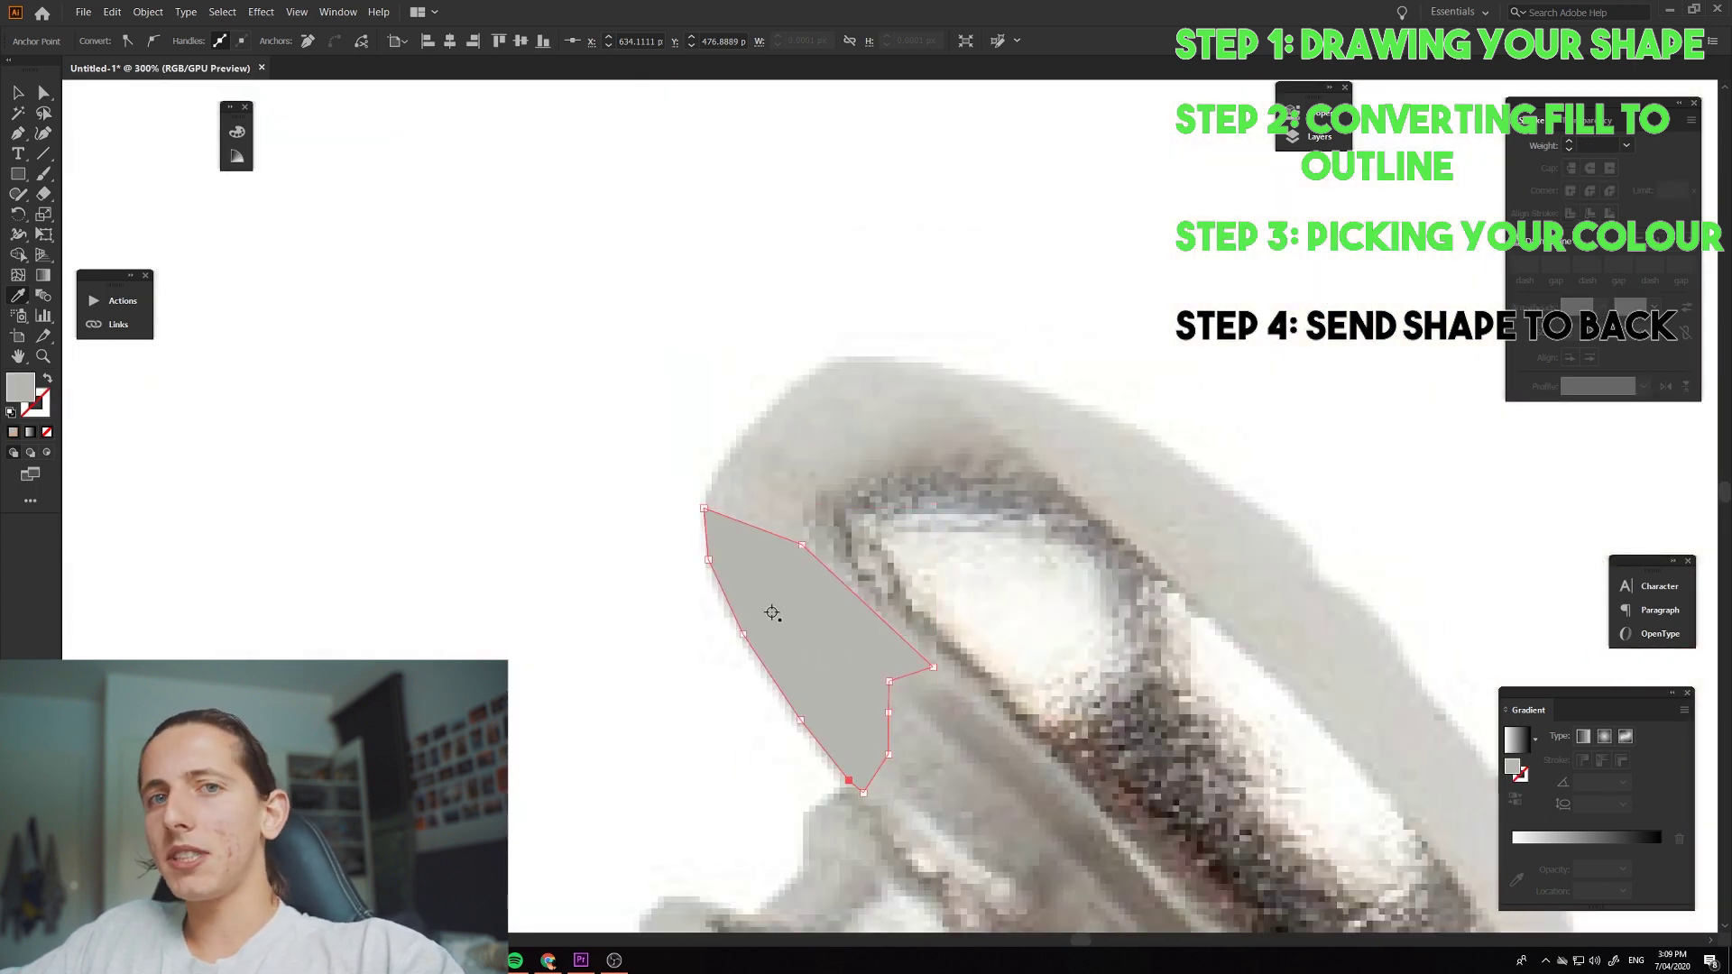
pyautogui.hscroll(1, 772, 613)
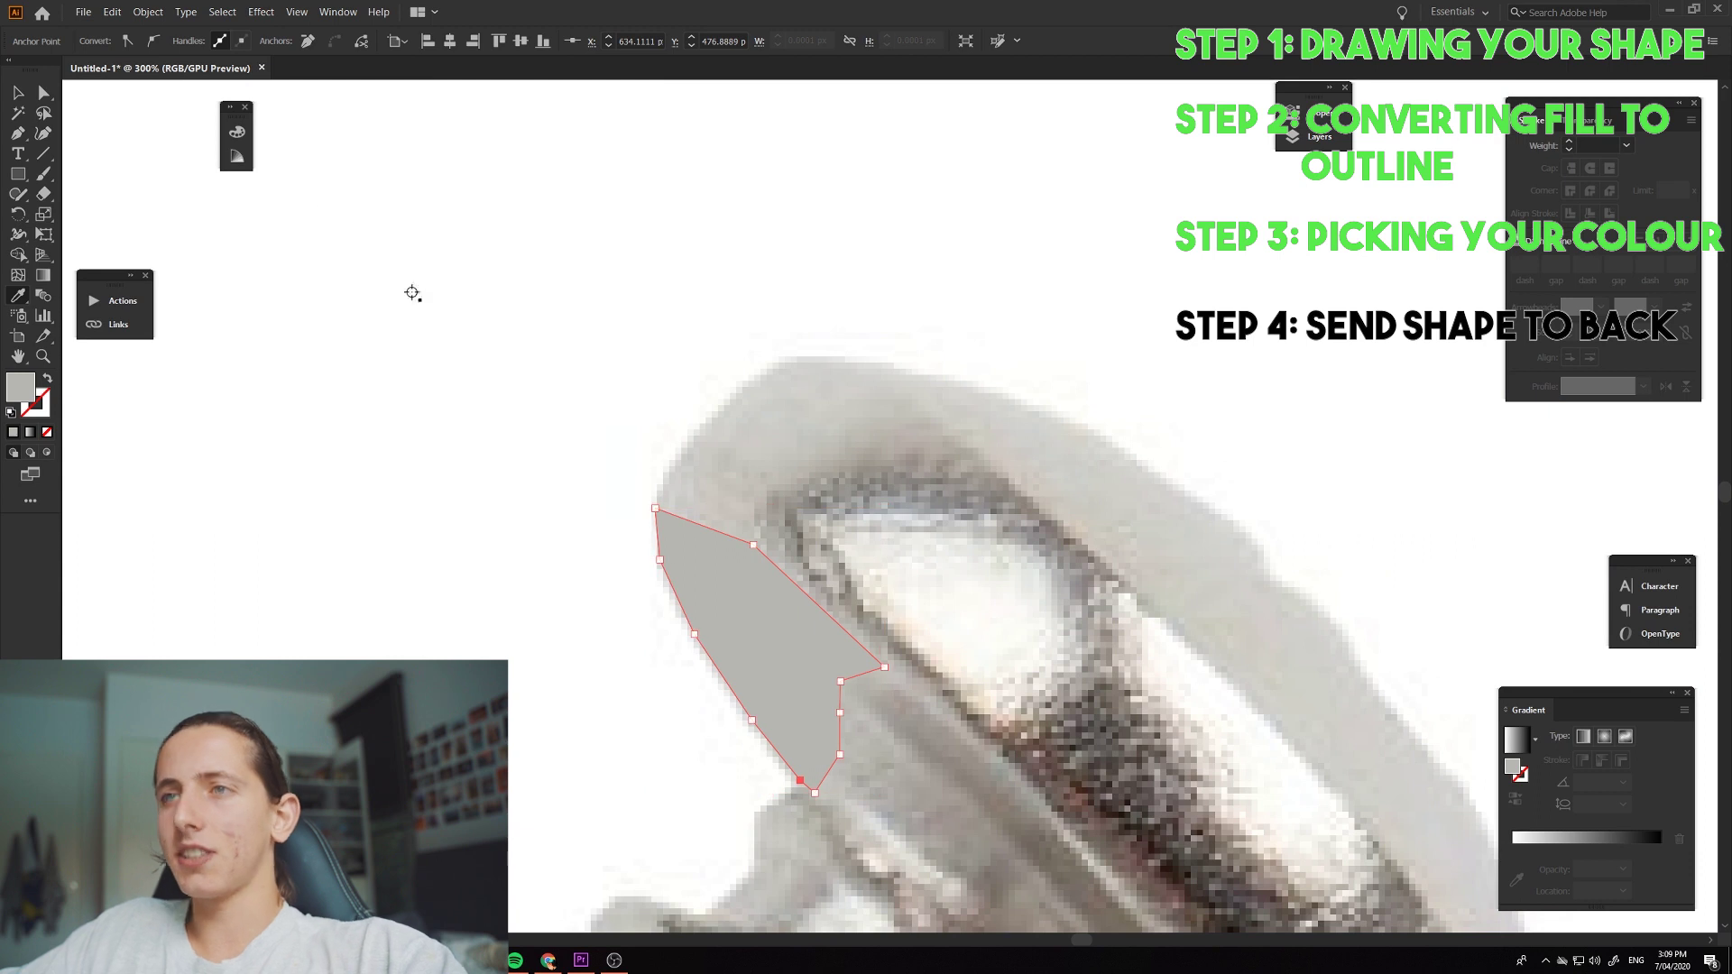
pyautogui.click(18, 92)
pyautogui.click(696, 456)
pyautogui.hotkey('ctrl', '=')
pyautogui.click(714, 609)
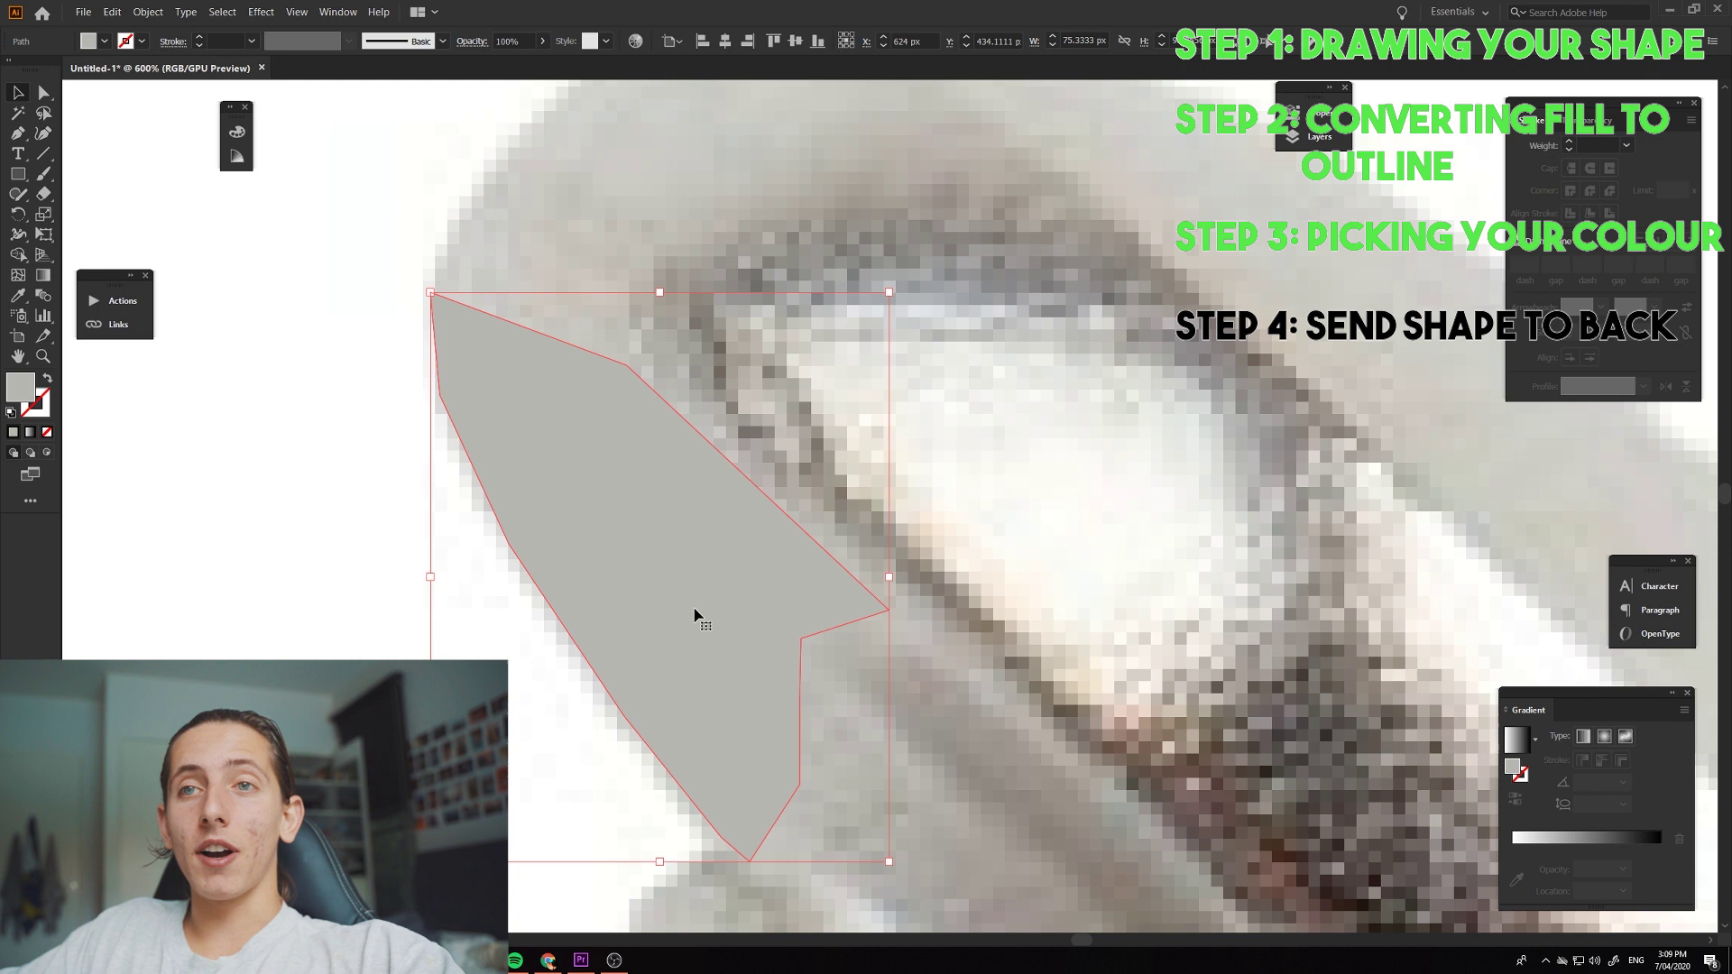
# - Trace the upper band with the Pen tool from its inner corner along the lower-left edge
pyautogui.scroll(2, 679, 611)
pyautogui.hscroll(-2, 678, 611)
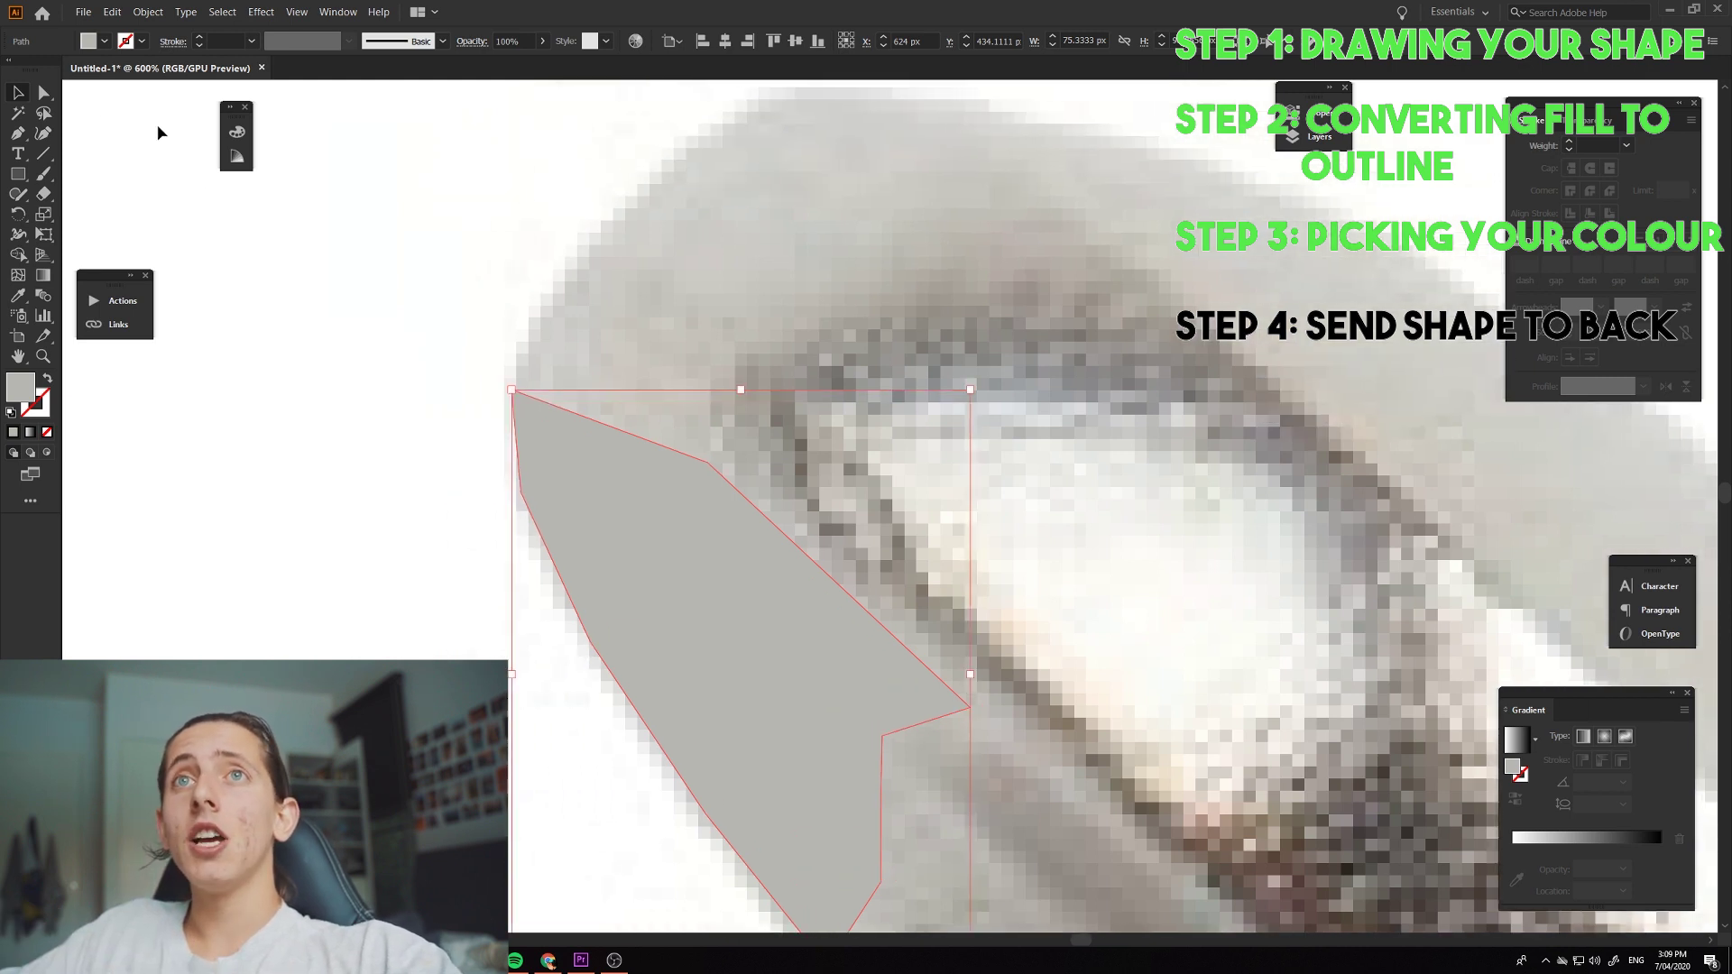
pyautogui.click(18, 134)
pyautogui.scroll(2, 676, 541)
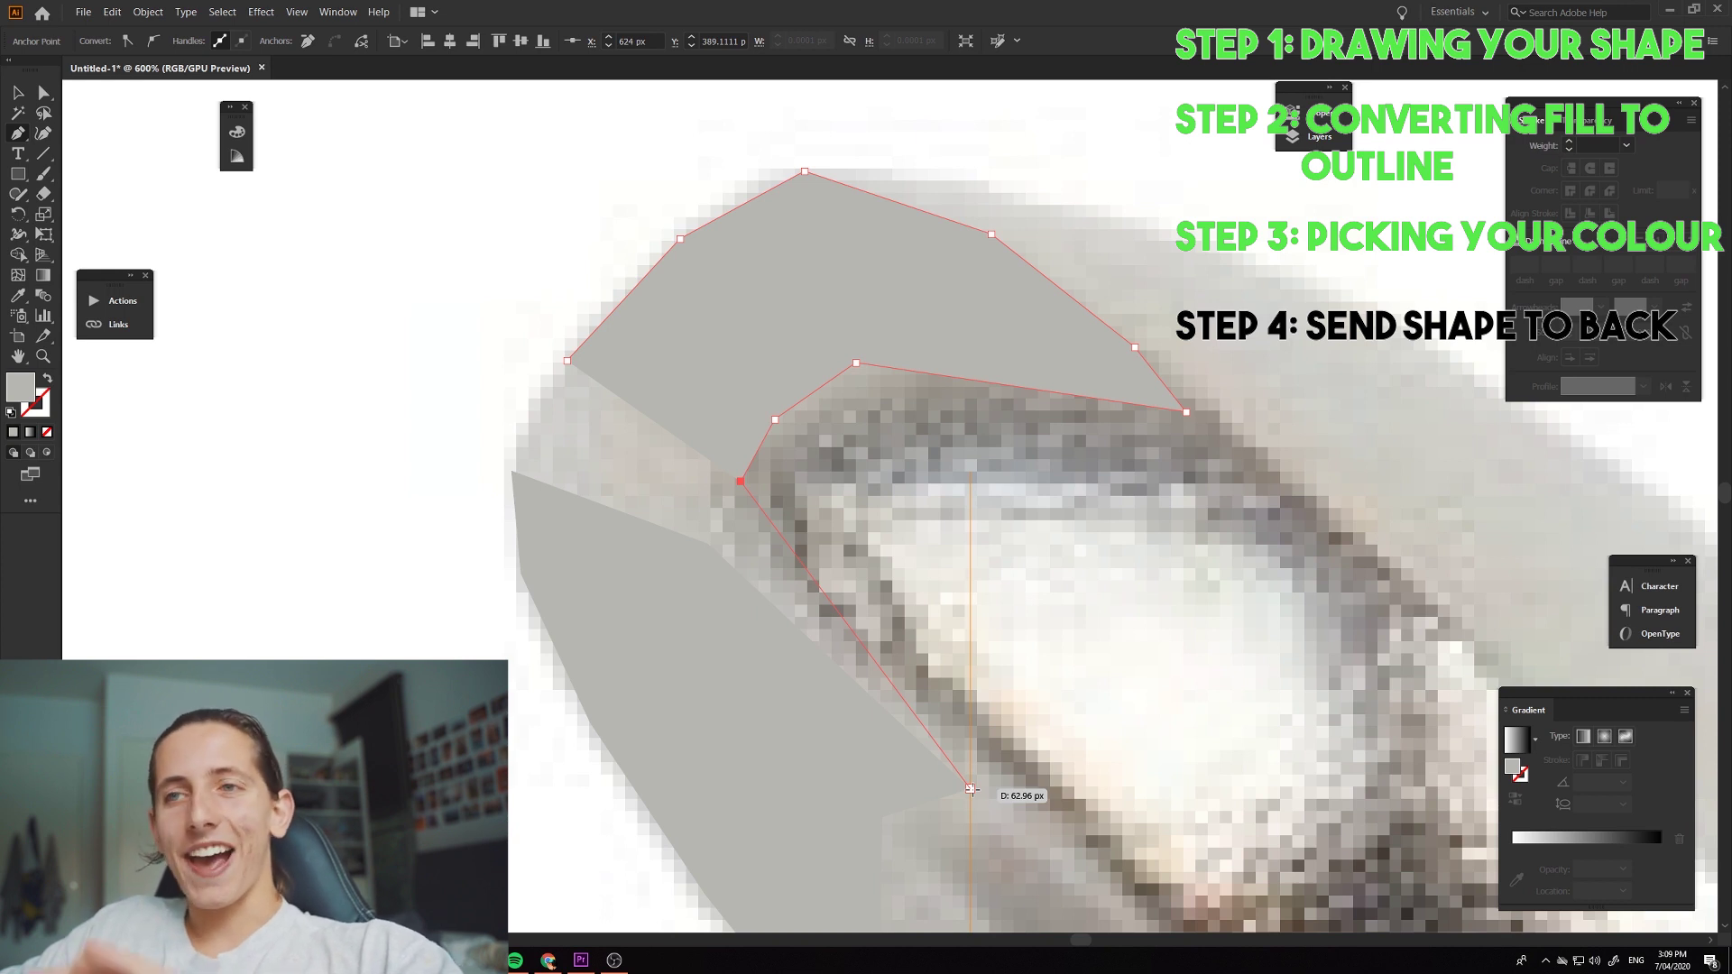
pyautogui.scroll(4, 969, 789)
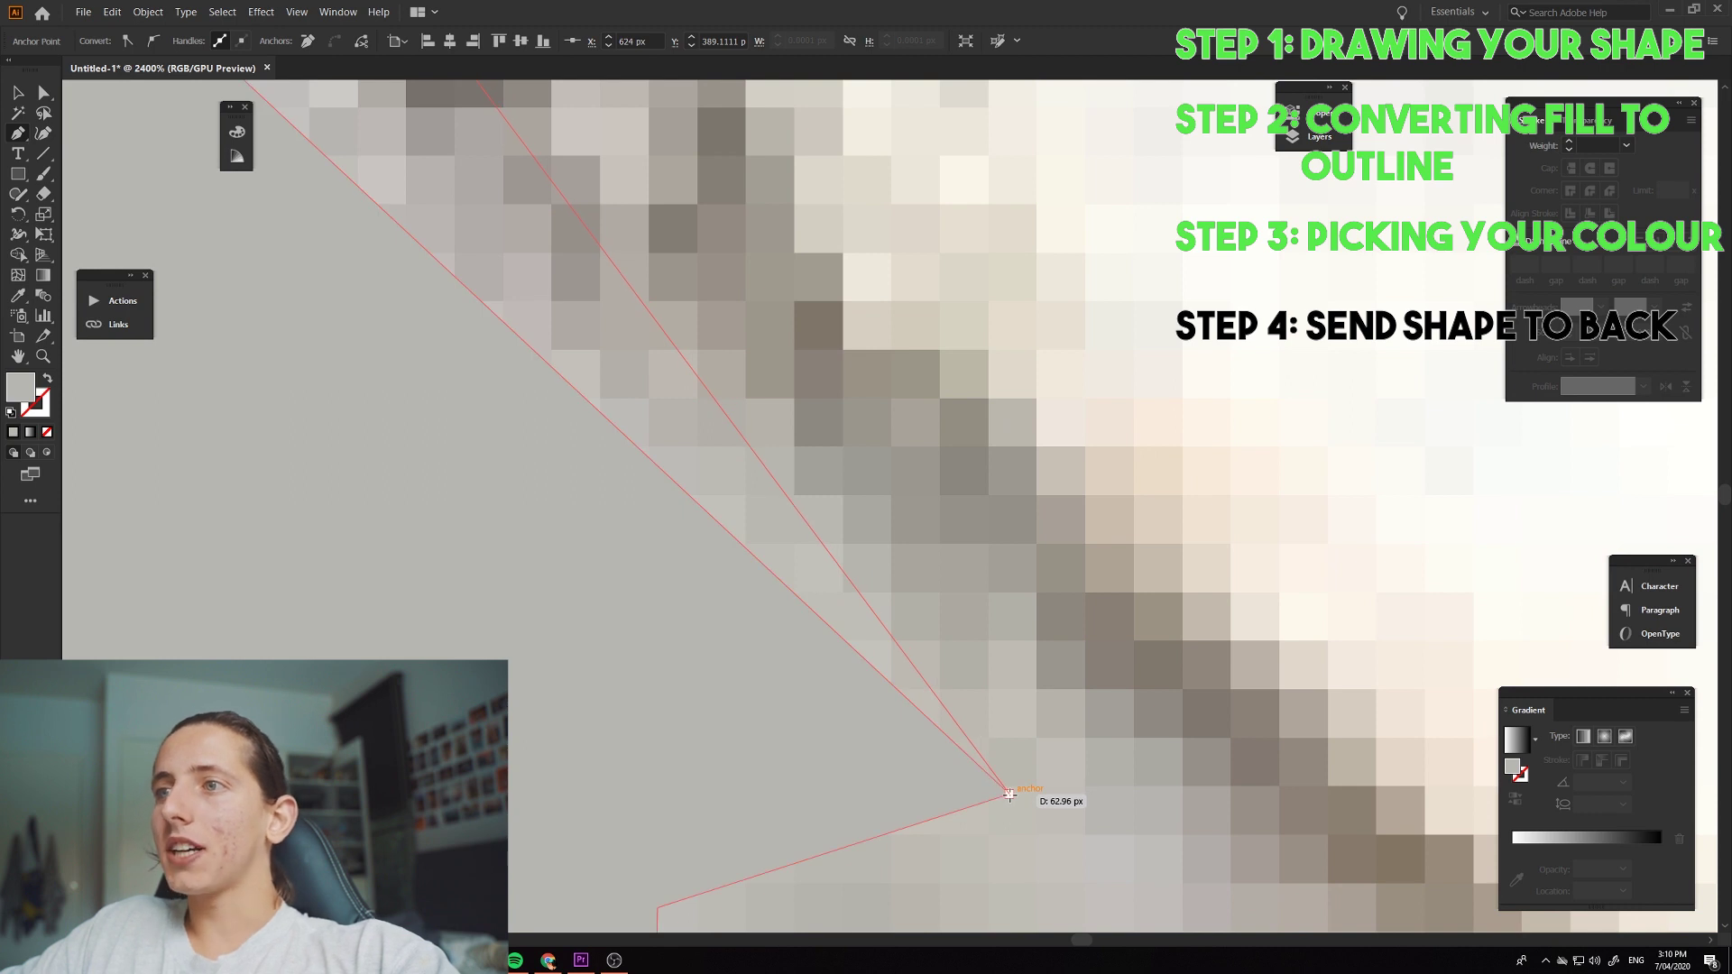
pyautogui.click(1009, 794)
pyautogui.scroll(-3, 1010, 794)
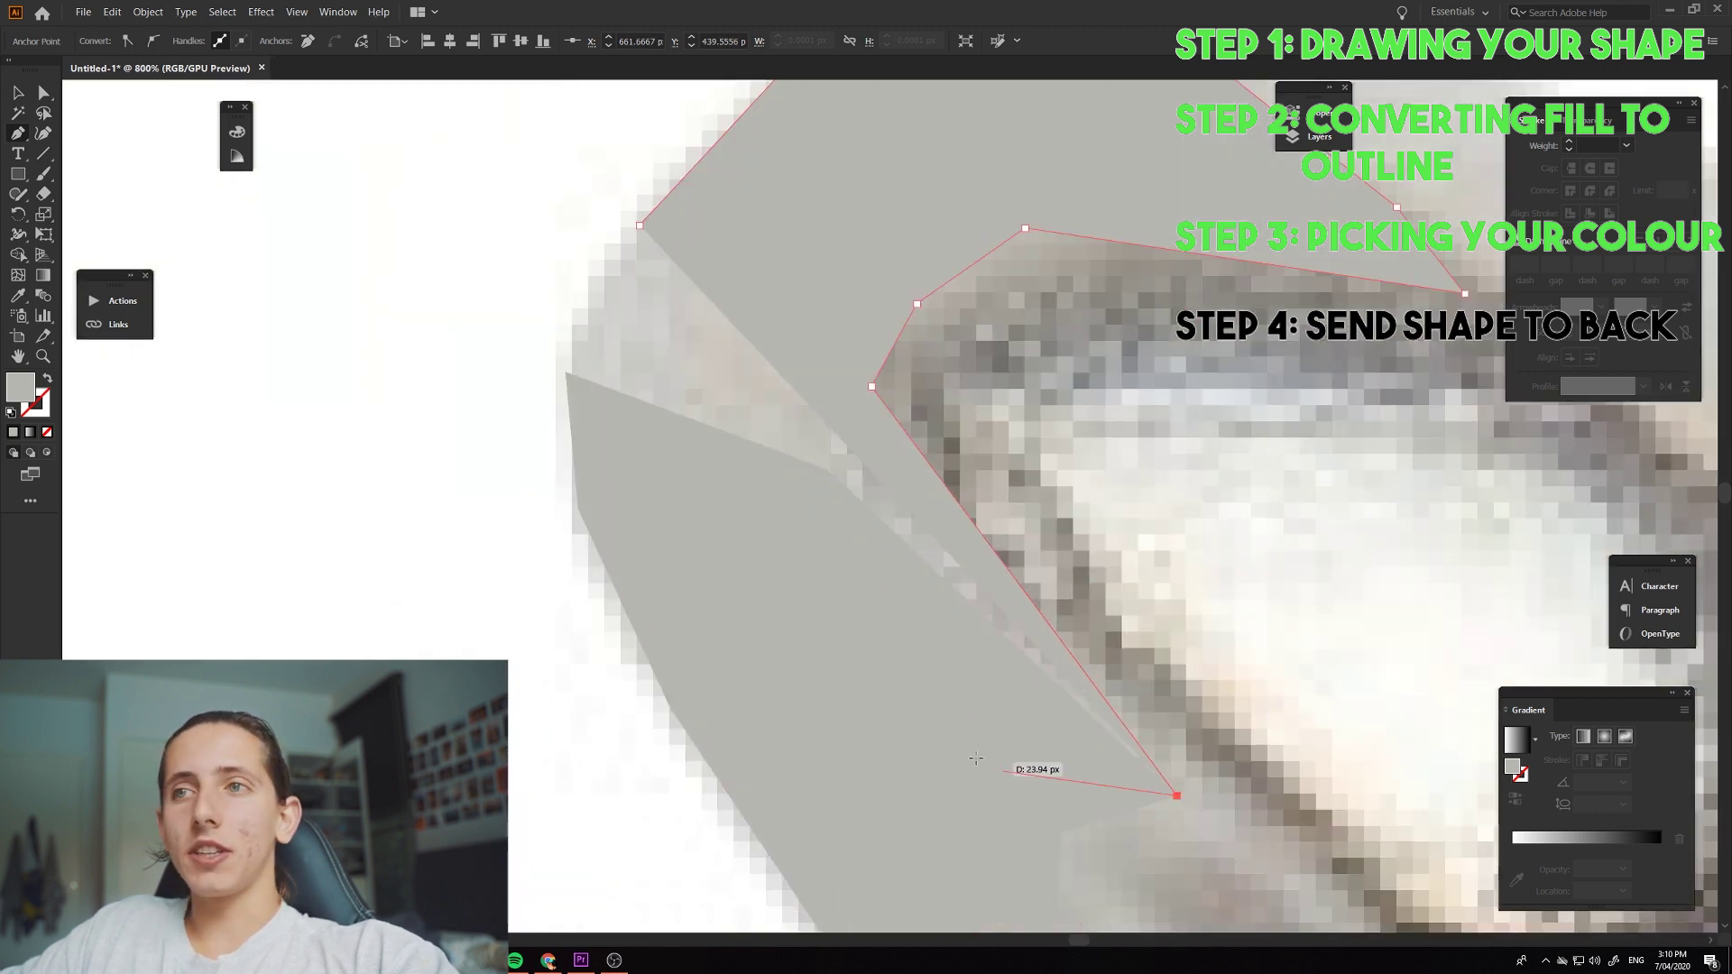
pyautogui.click(973, 756)
pyautogui.click(841, 693)
pyautogui.click(725, 593)
pyautogui.click(639, 494)
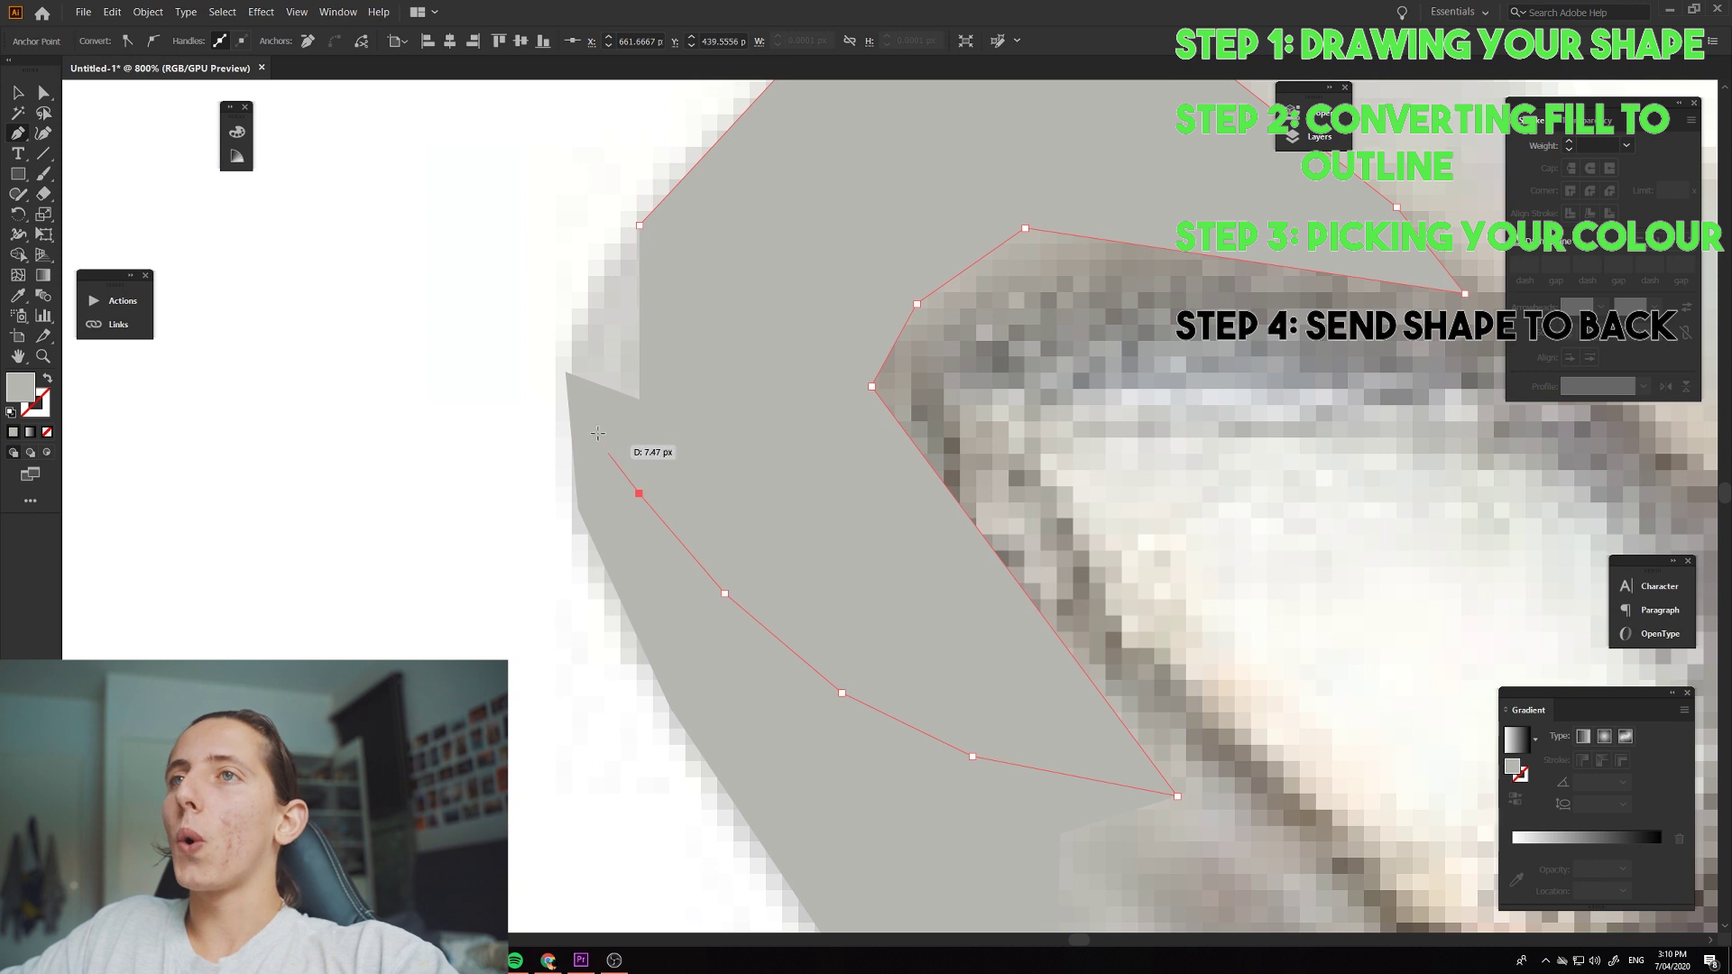
pyautogui.click(596, 431)
pyautogui.click(565, 373)
pyautogui.scroll(1, 566, 375)
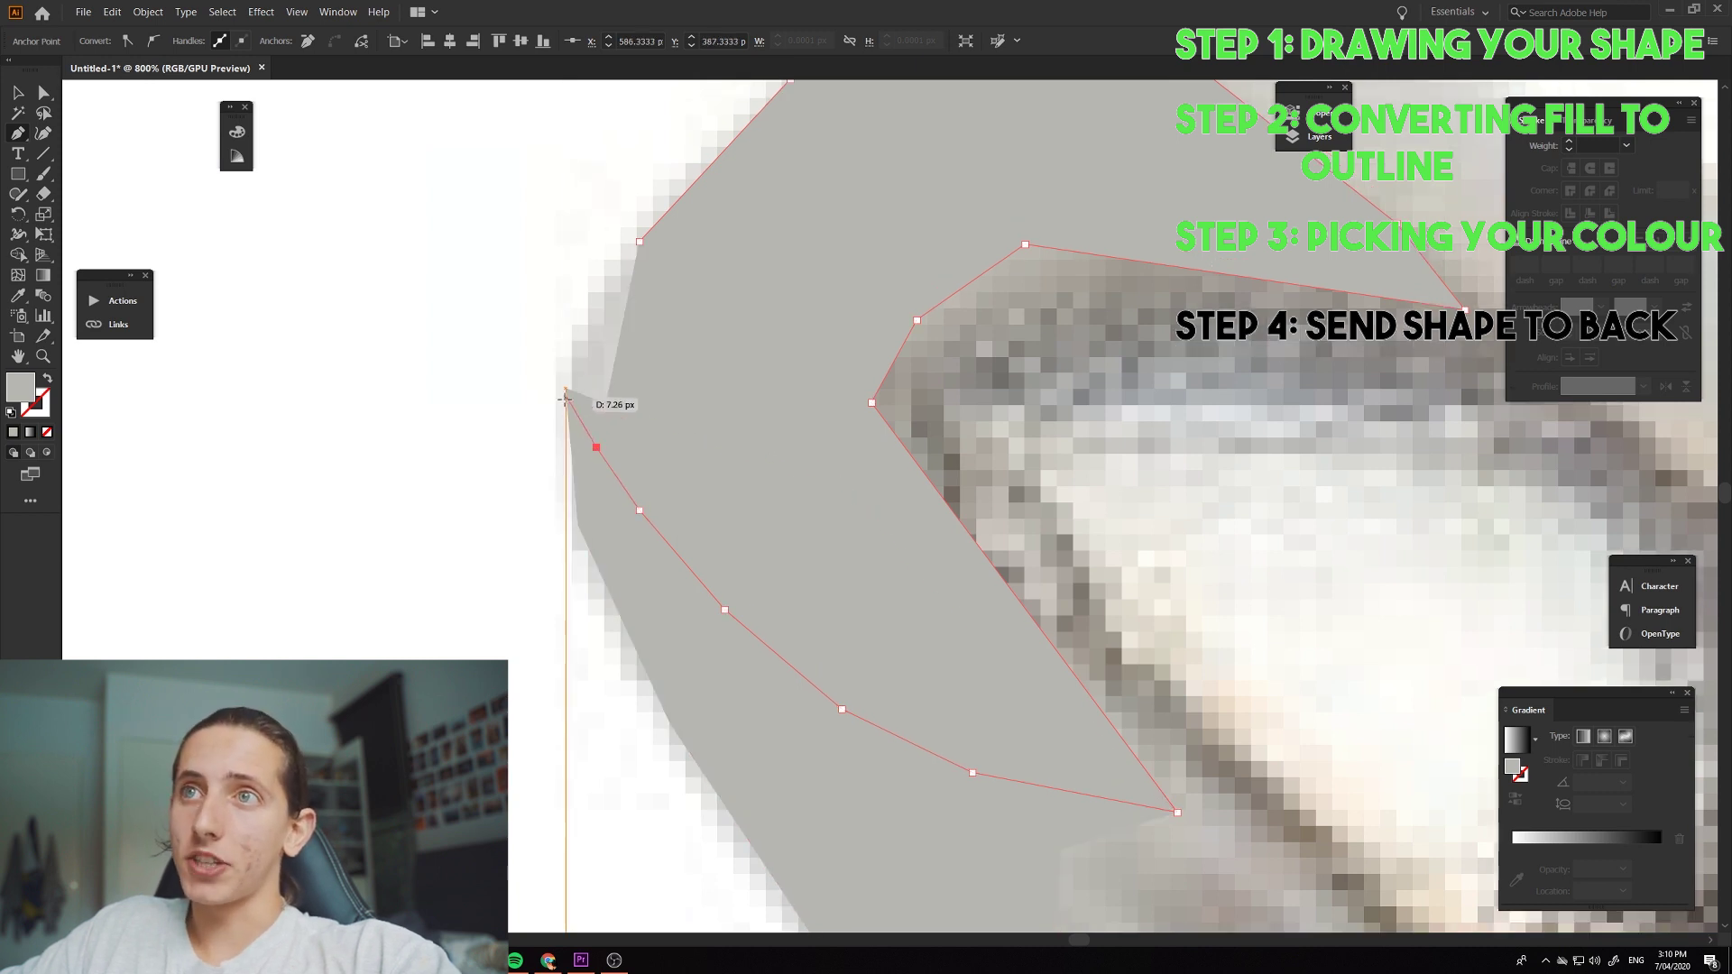
# - Redo the band's left-tip anchor after undoing misplaced points, then continue up the left edge
pyautogui.hotkey('ctrl', 'z')
pyautogui.scroll(2, 568, 379)
pyautogui.click(550, 394)
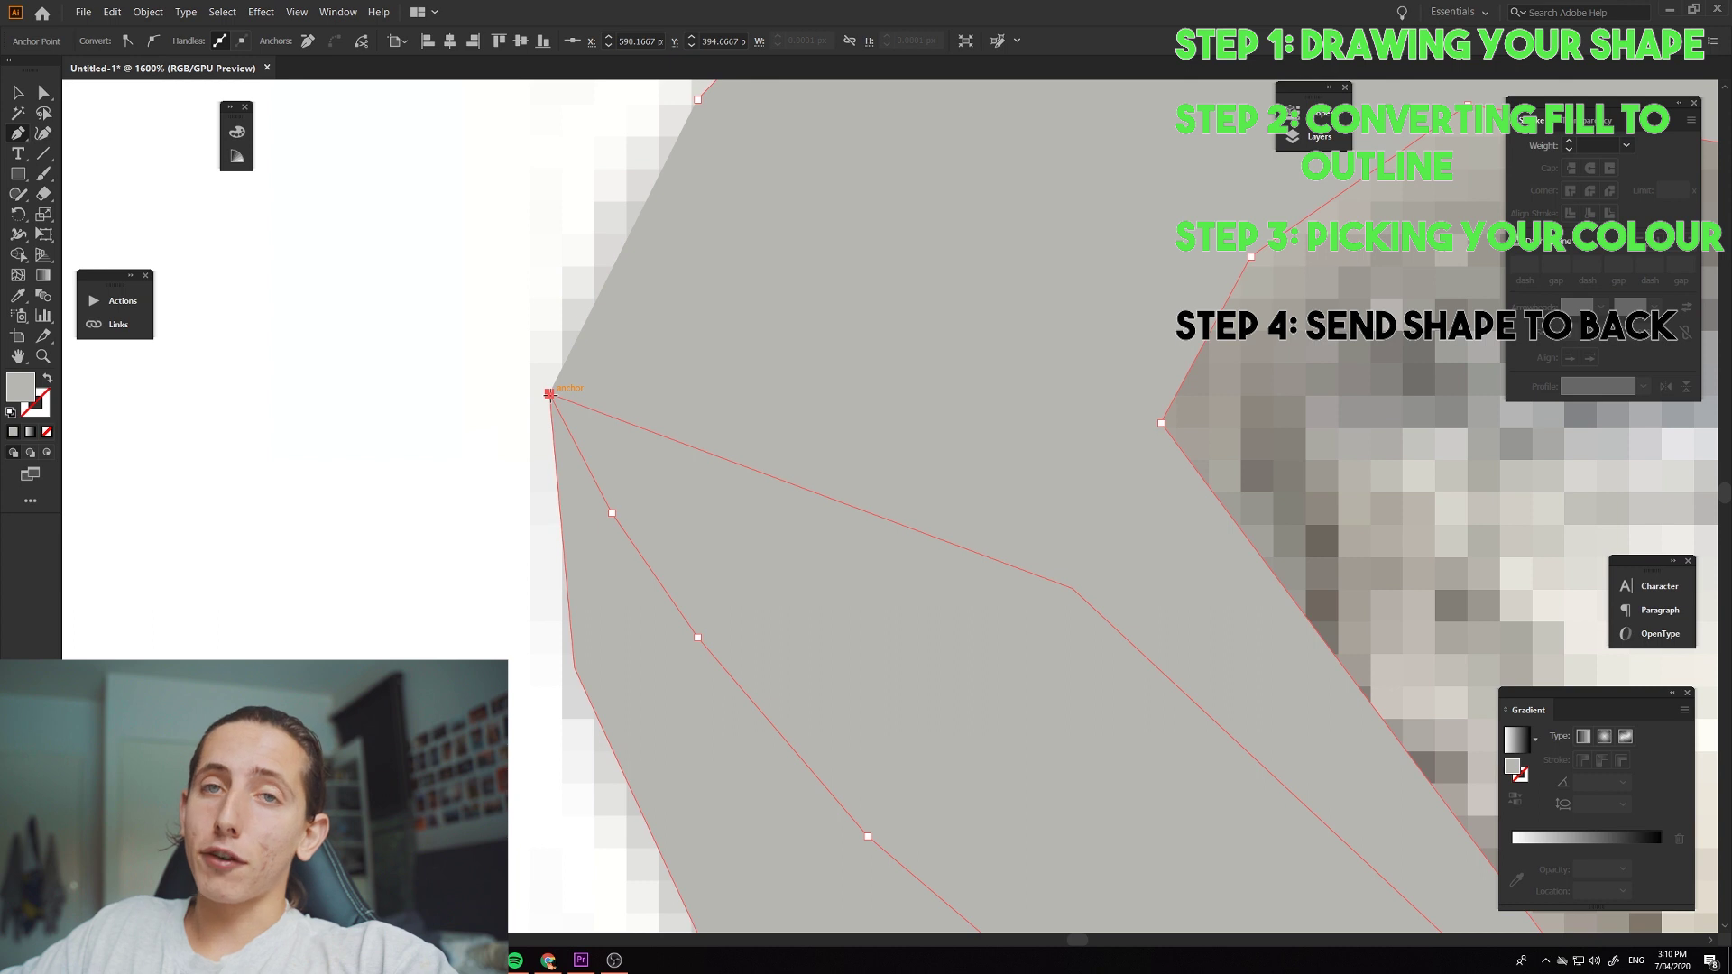
pyautogui.scroll(3, 559, 397)
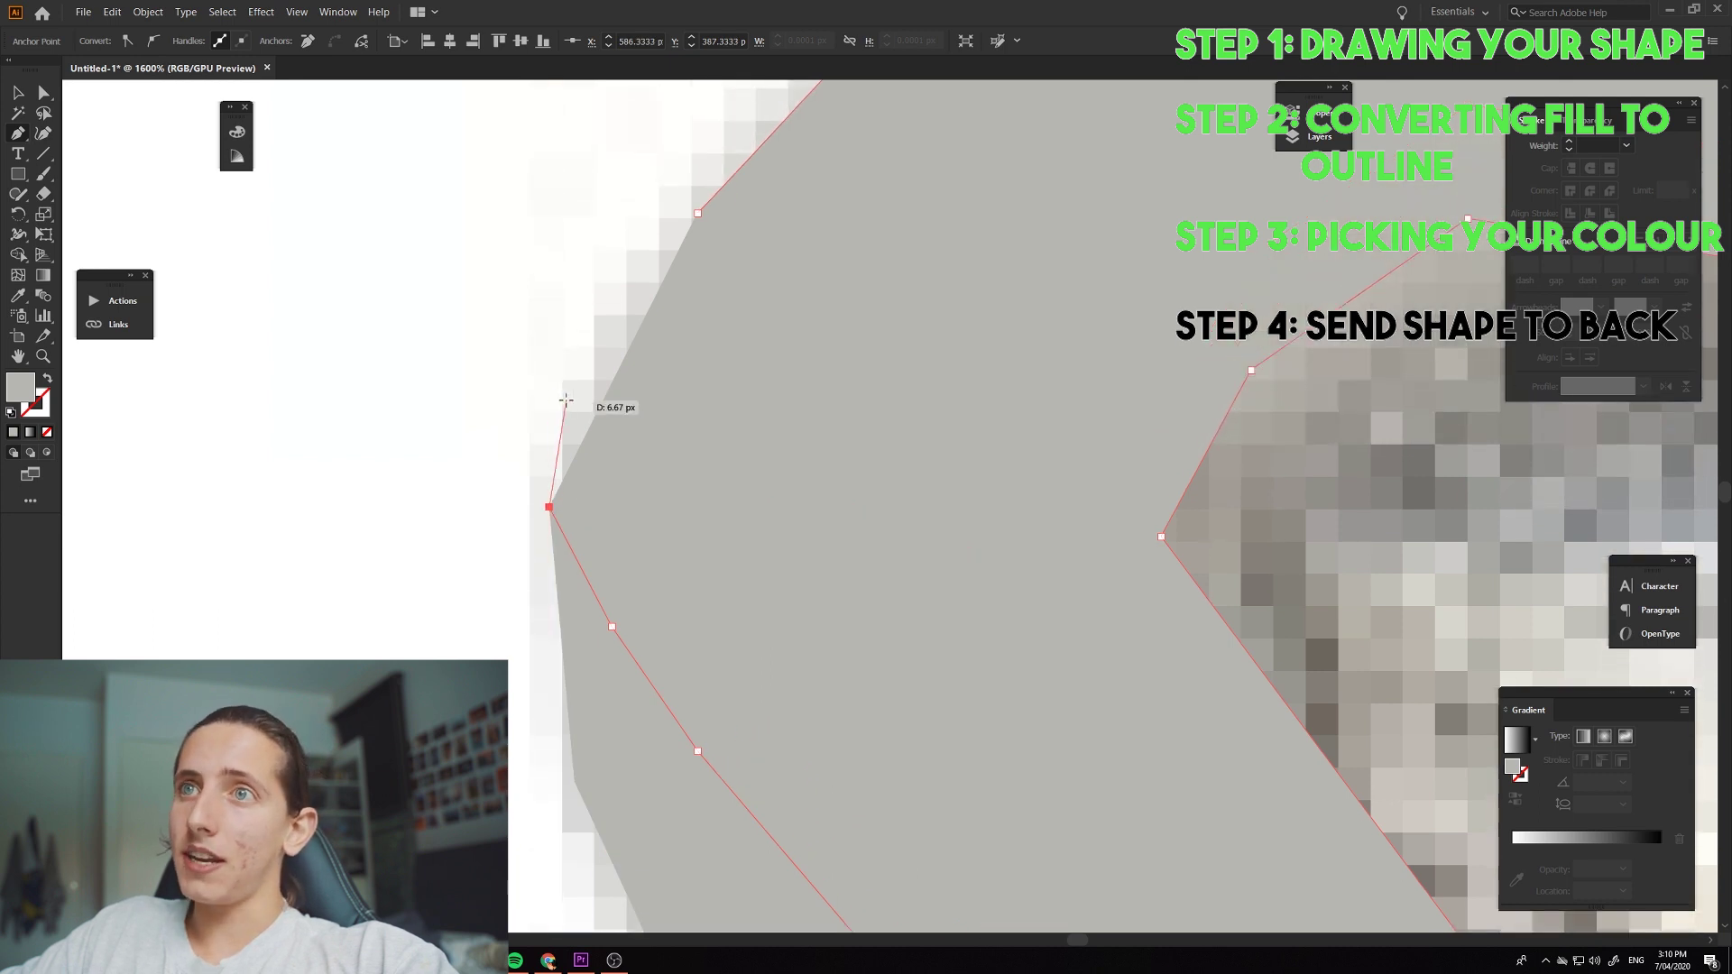
pyautogui.hotkey('ctrl', 'z')
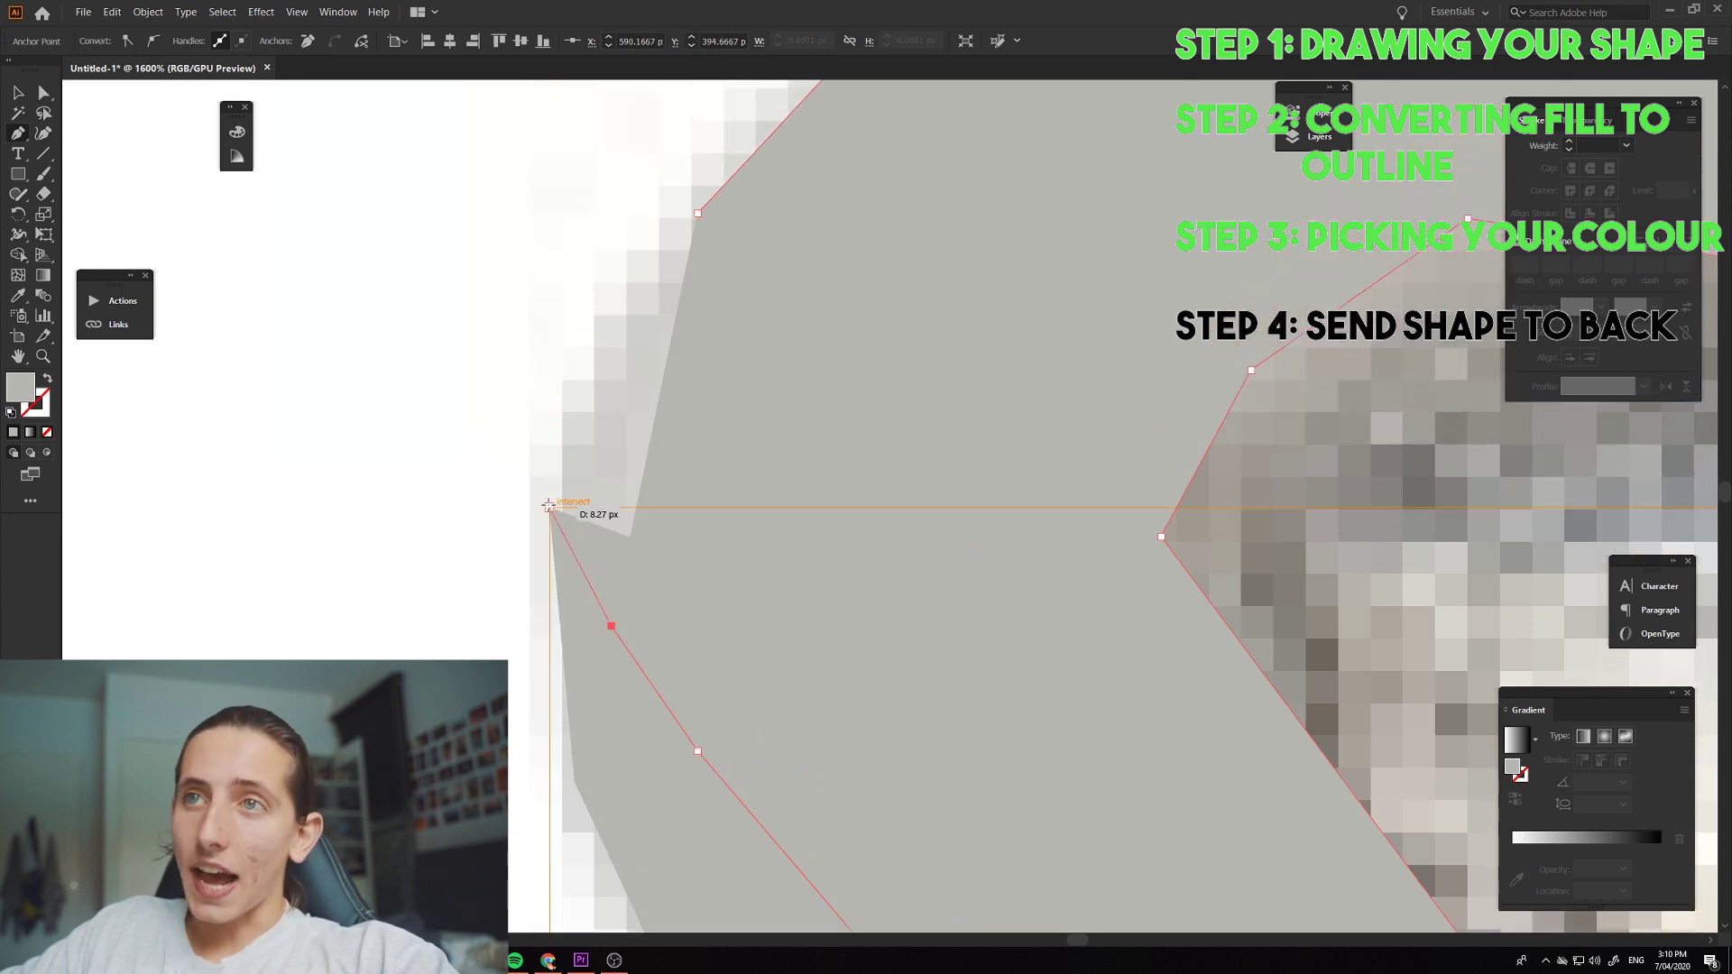
pyautogui.click(549, 507)
pyautogui.scroll(-2, 550, 505)
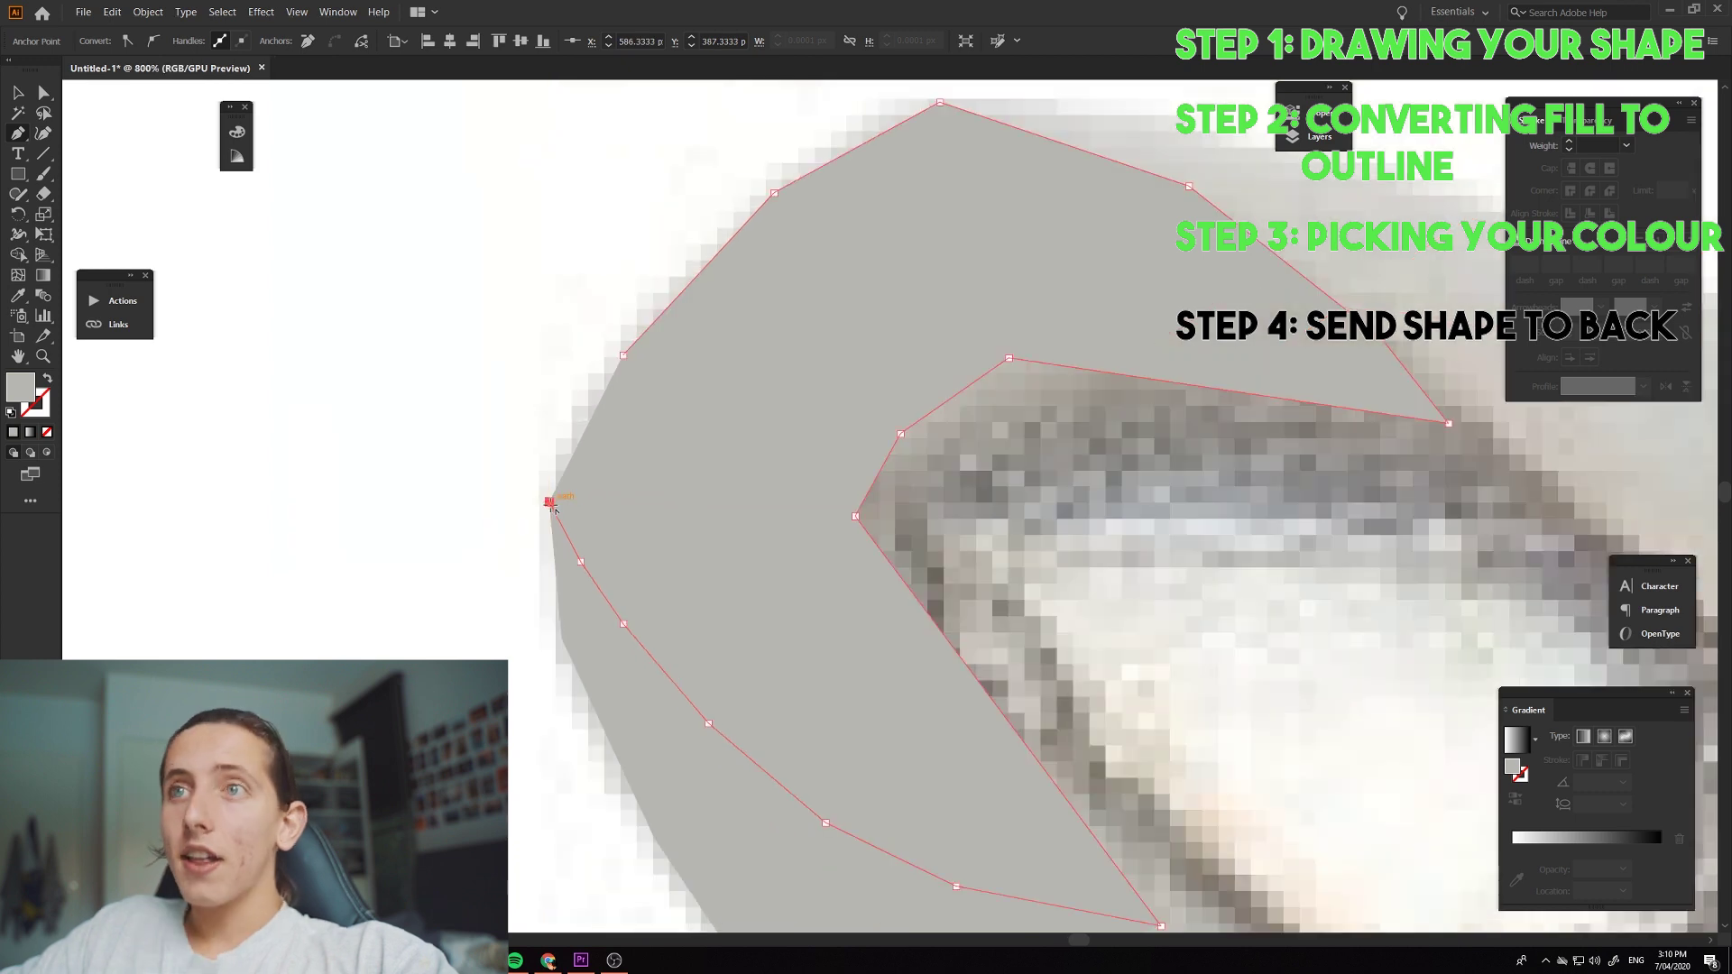
pyautogui.click(568, 419)
pyautogui.click(624, 353)
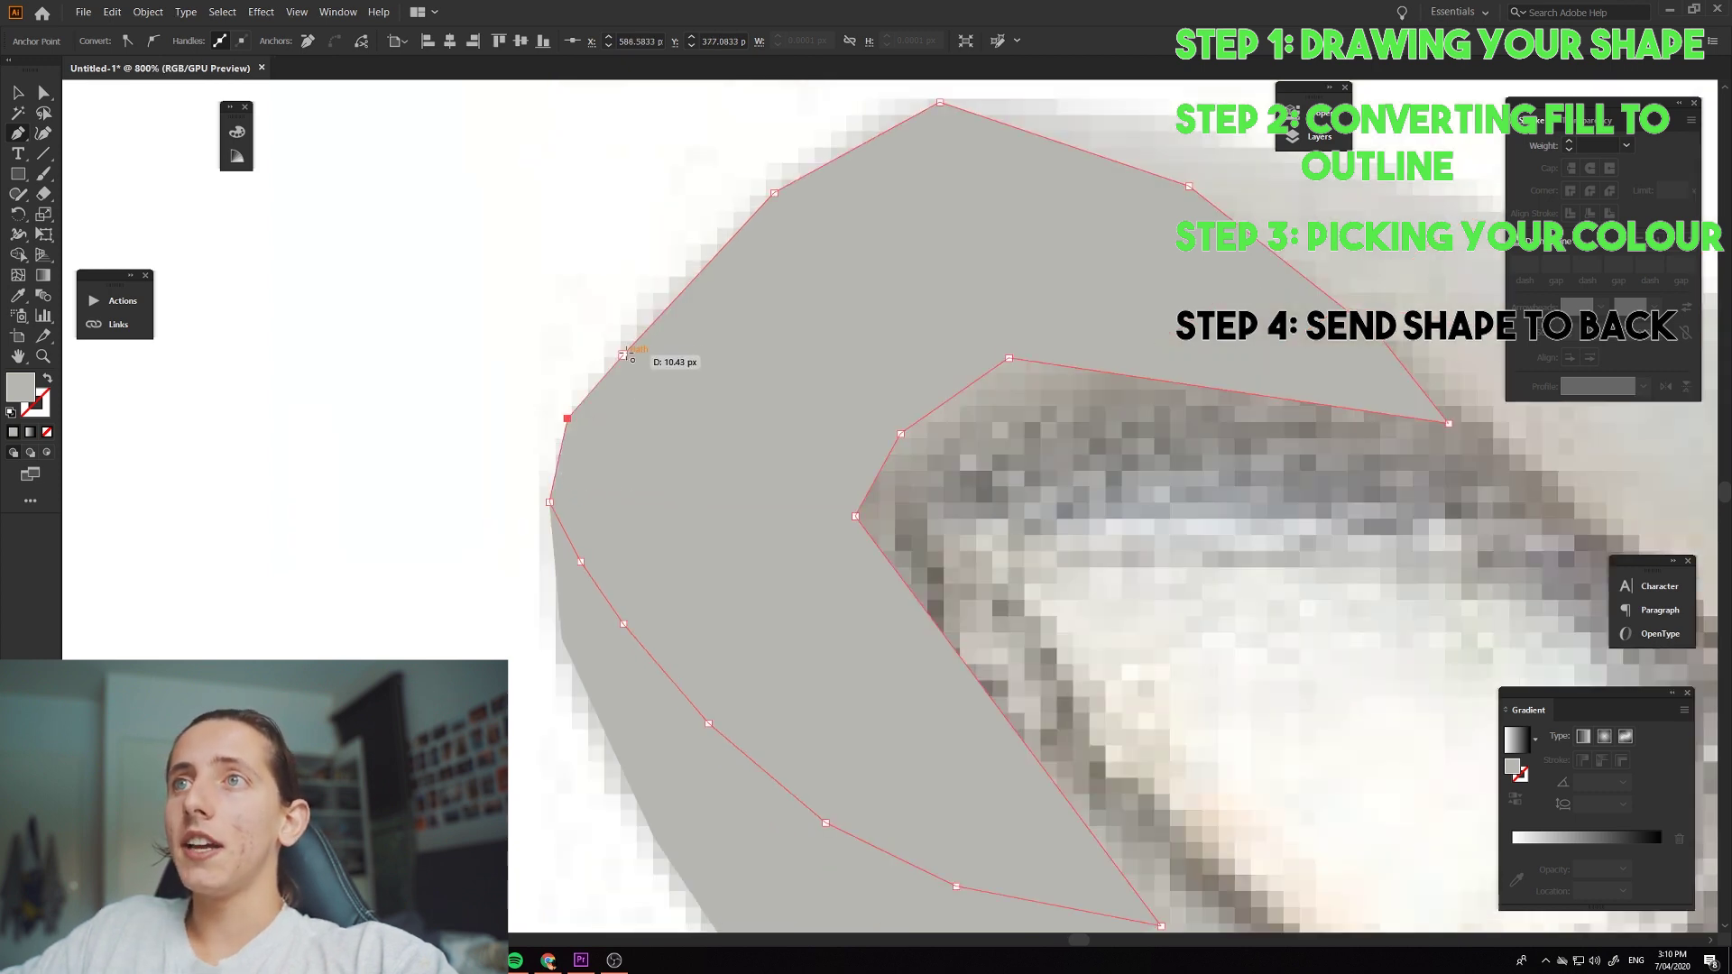
# - Finish the band path and fill it with an olive colour
pyautogui.scroll(-1, 659, 363)
pyautogui.press('v')
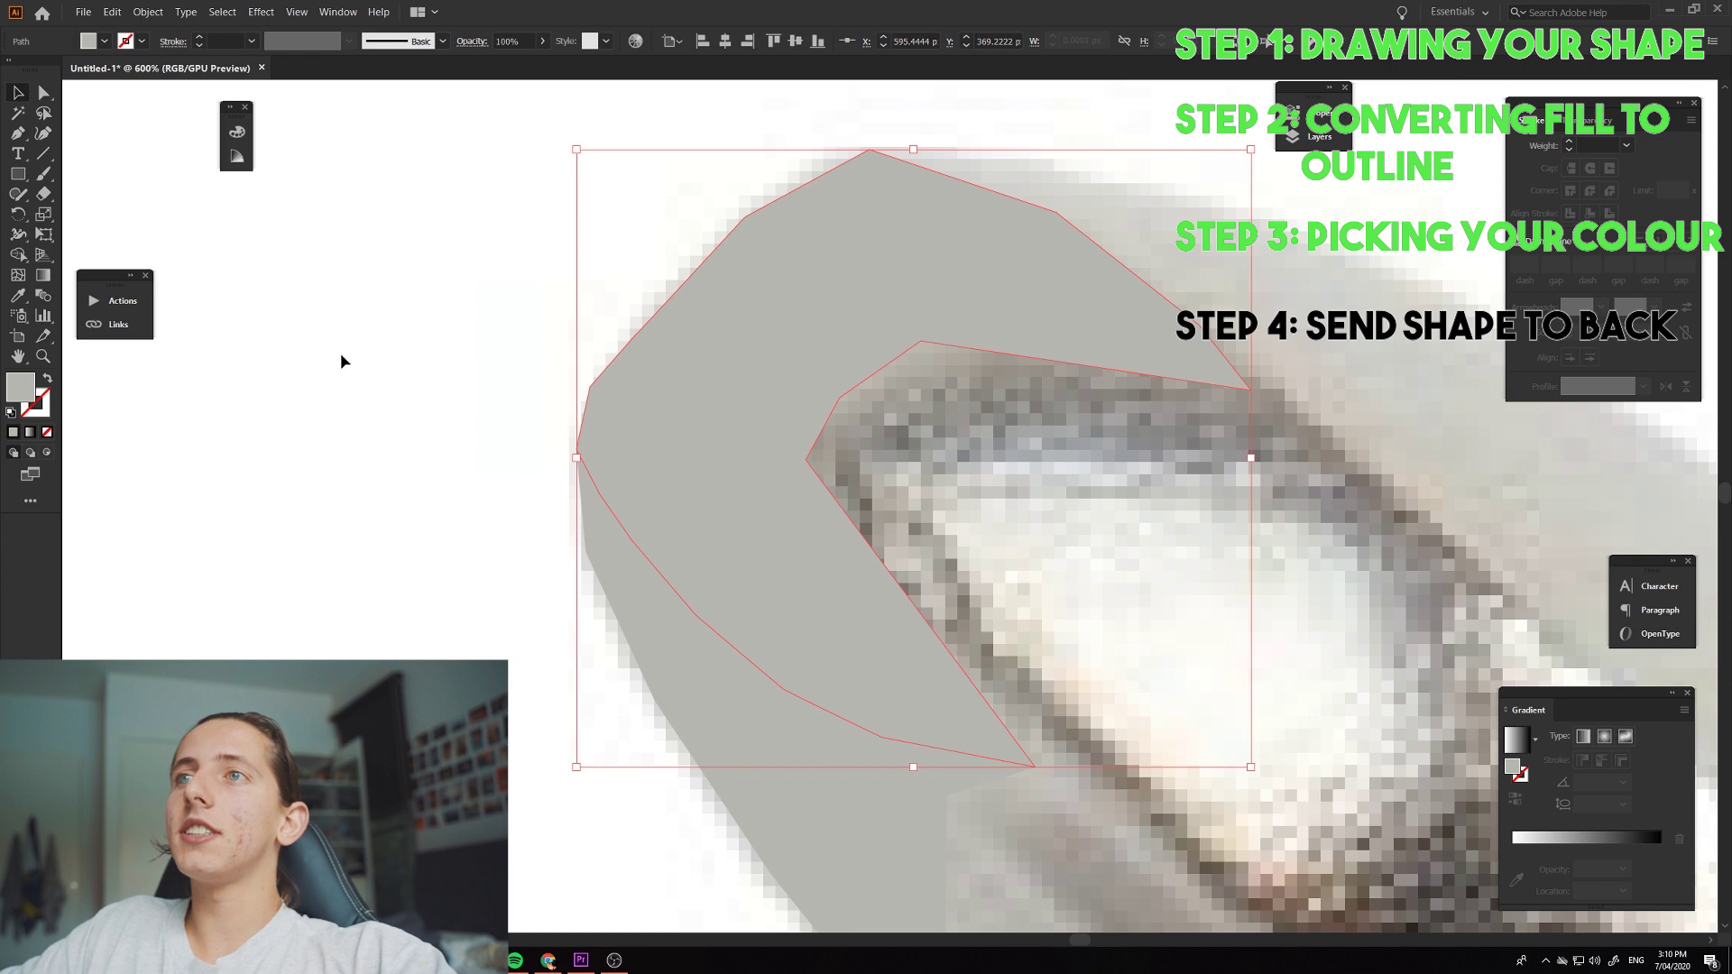
pyautogui.doubleClick(28, 386)
pyautogui.click(171, 139)
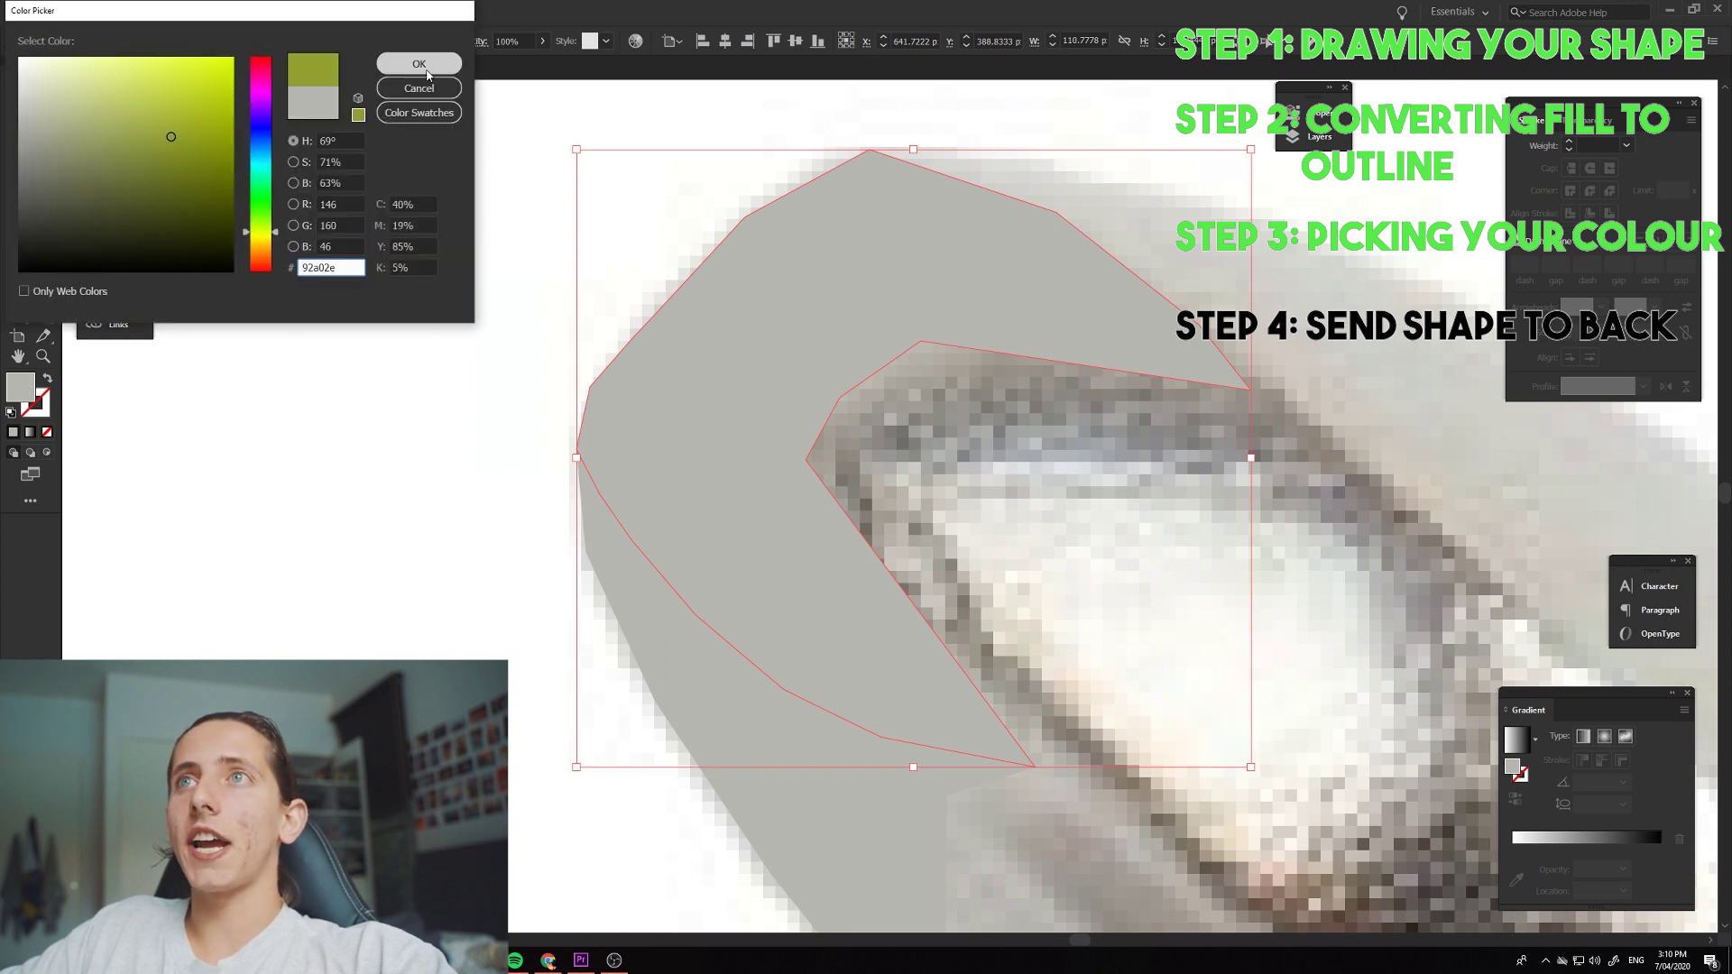
pyautogui.click(419, 63)
pyautogui.click(929, 452)
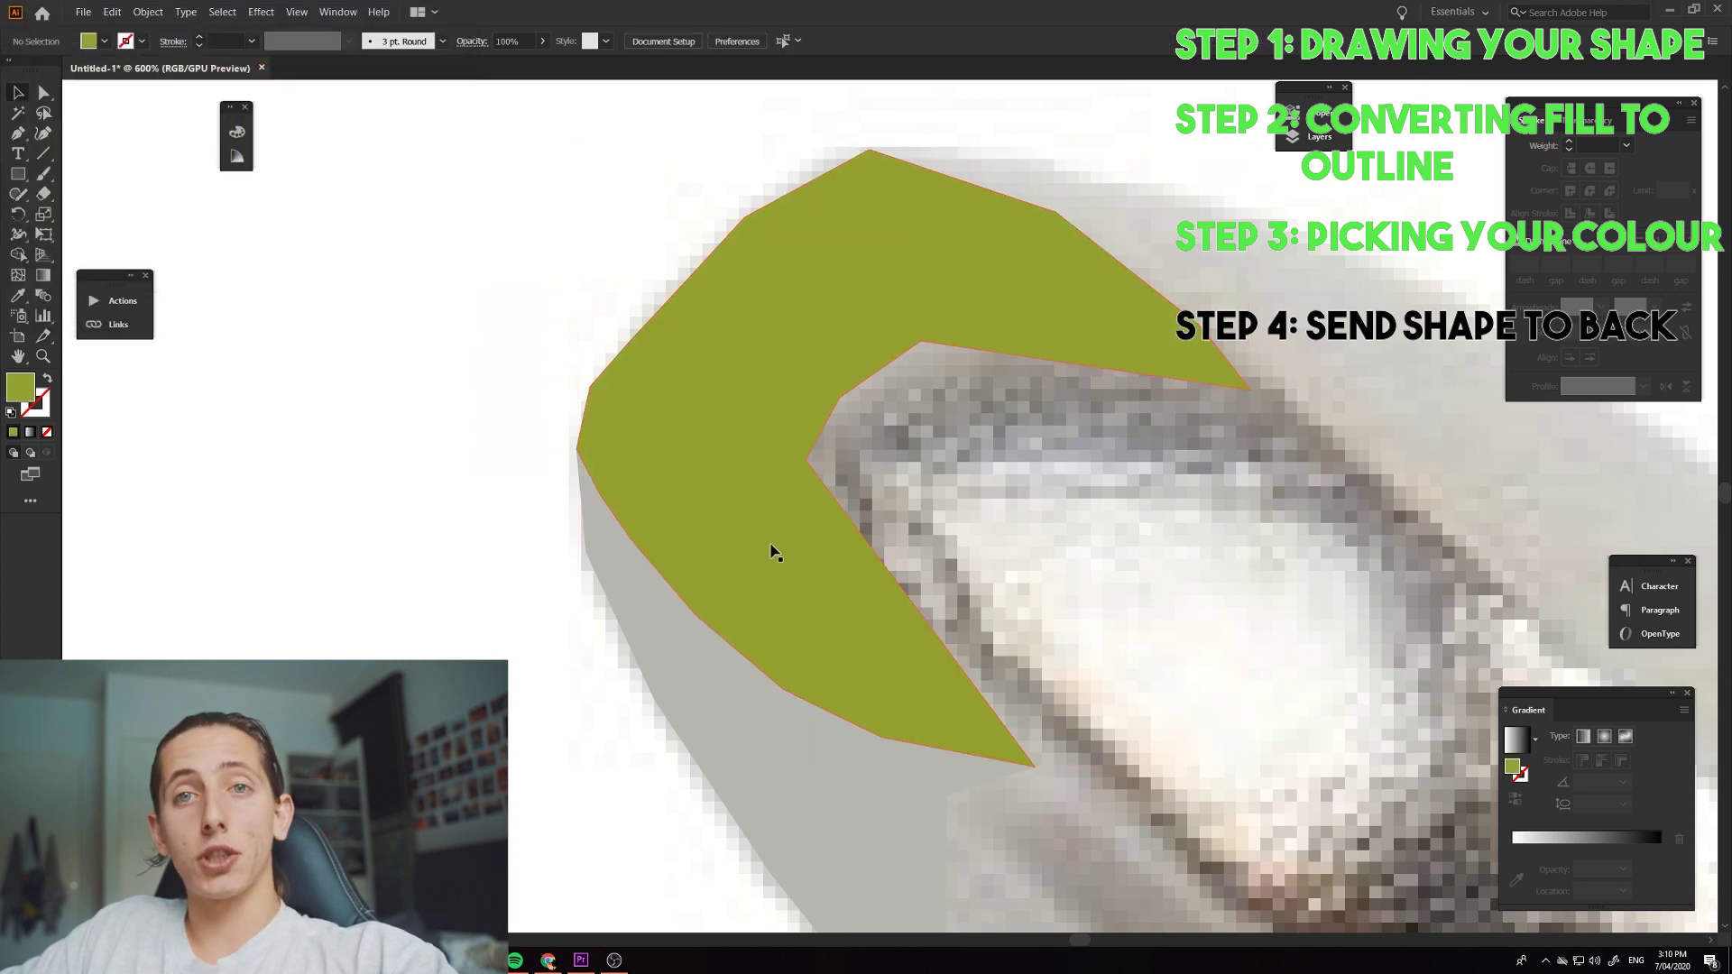
pyautogui.click(659, 475)
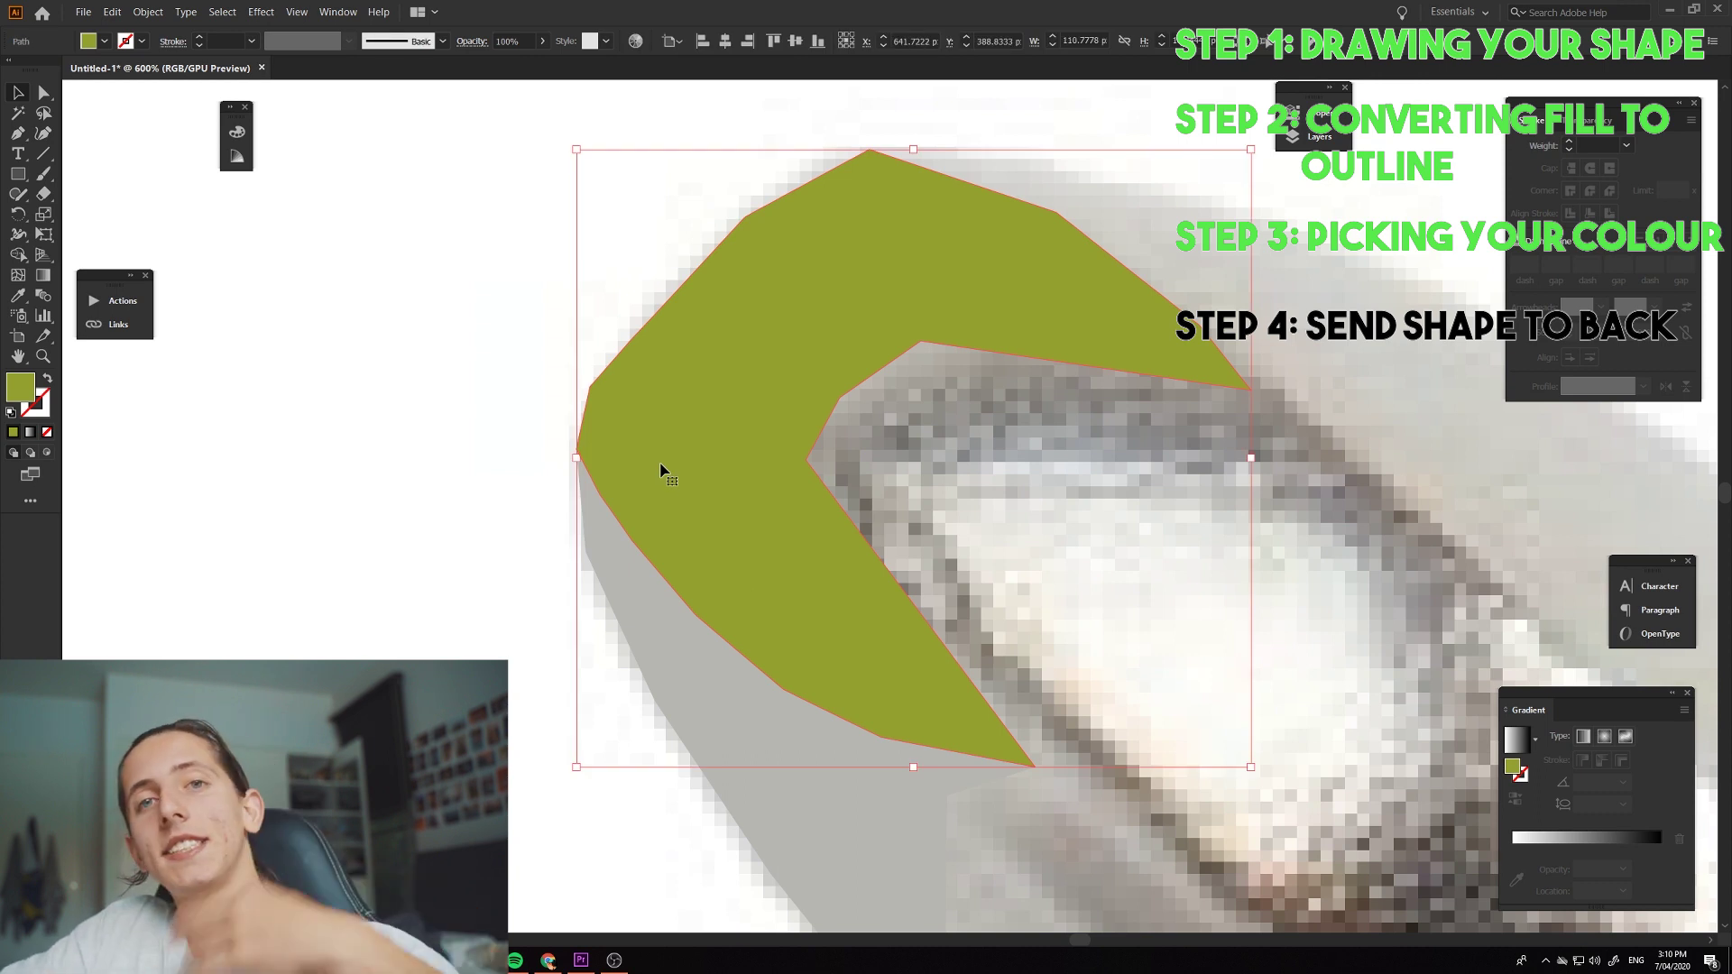
# - Send the olive shape to the back, behind the grey facet, and check the stacking
pyautogui.rightClick(675, 426)
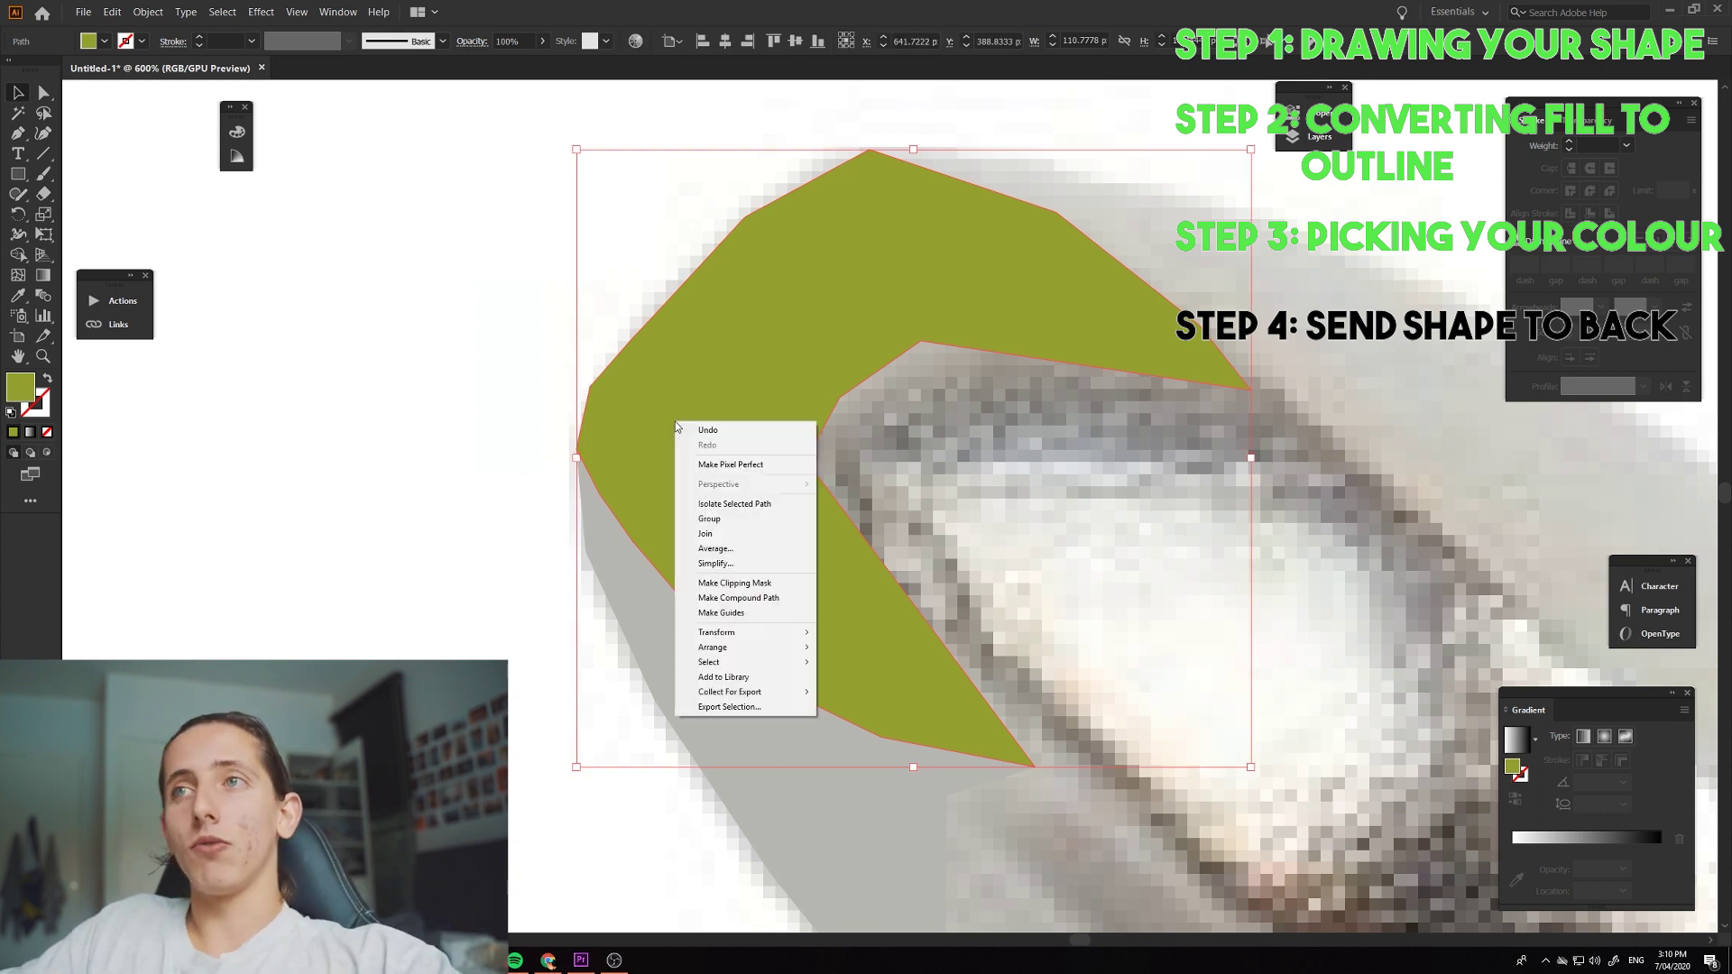
pyautogui.moveTo(777, 648)
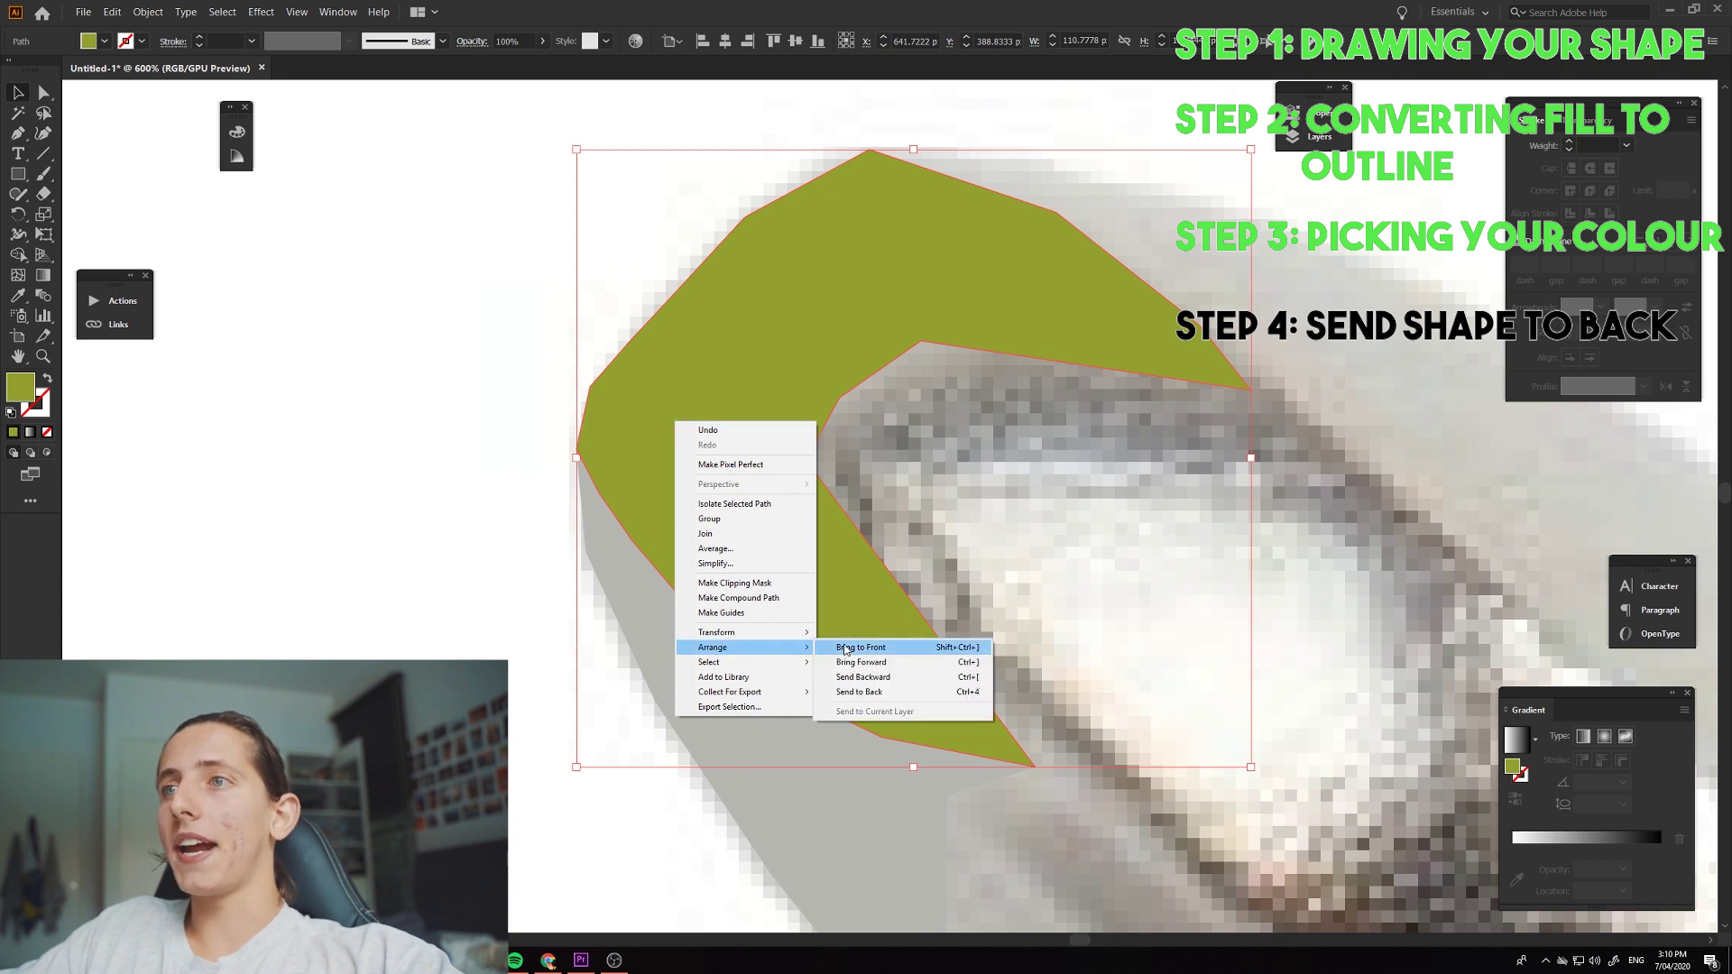
pyautogui.click(873, 701)
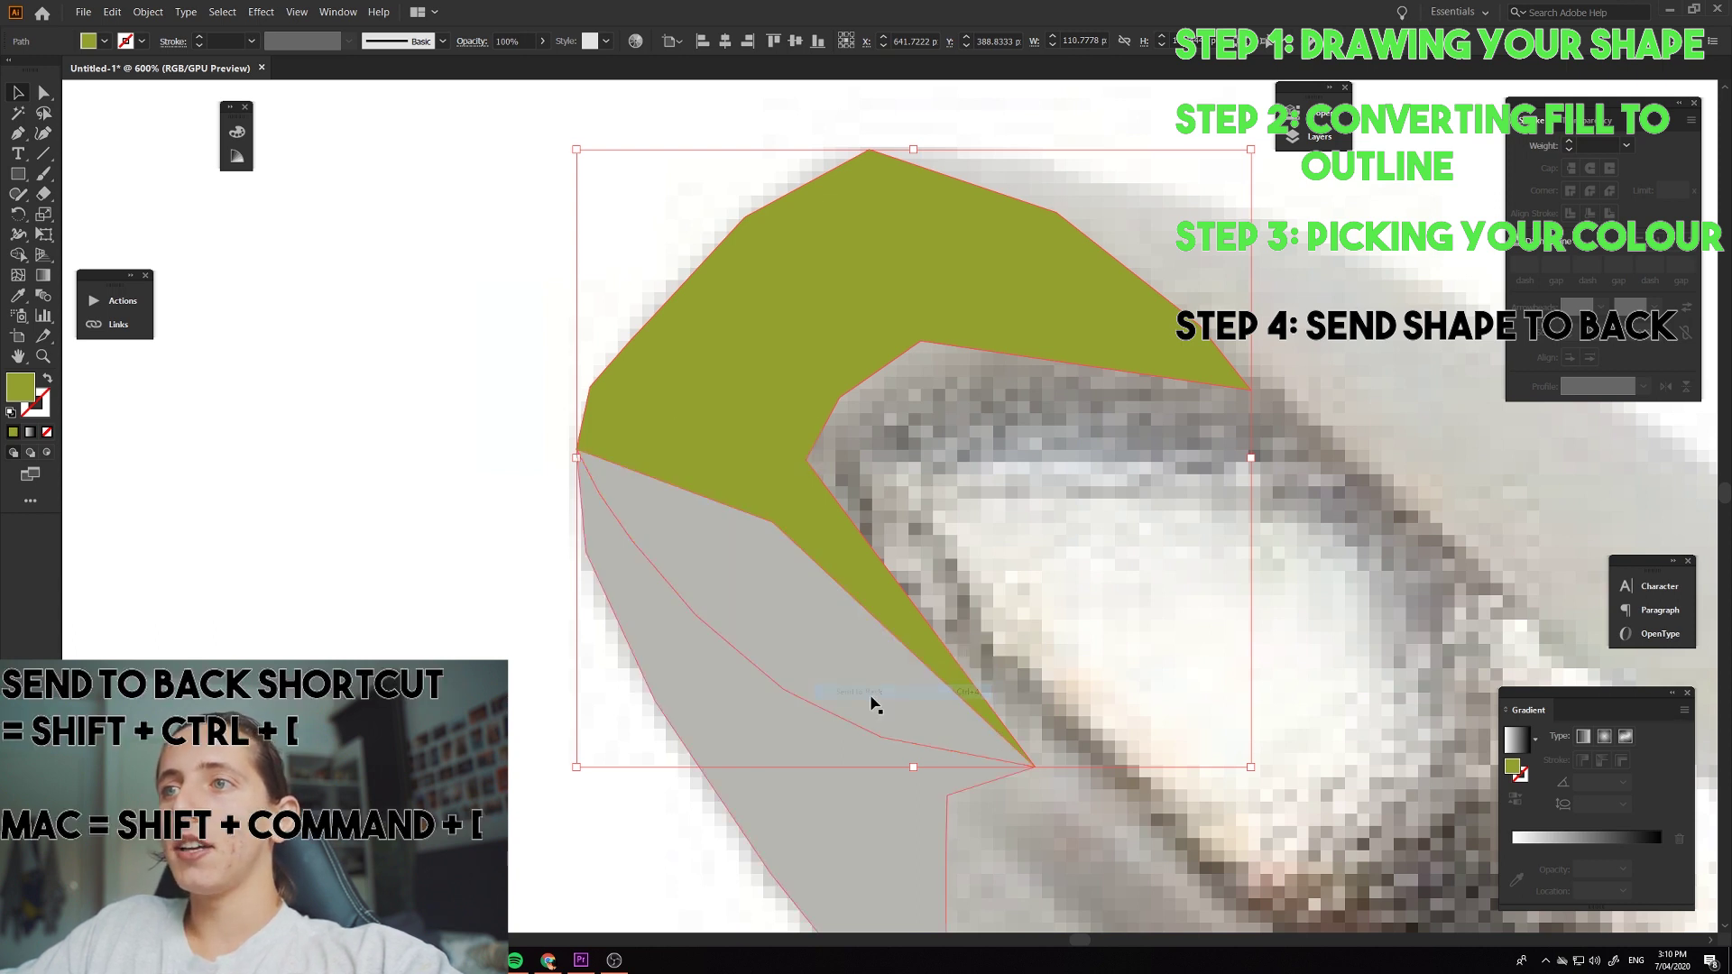
pyautogui.click(930, 609)
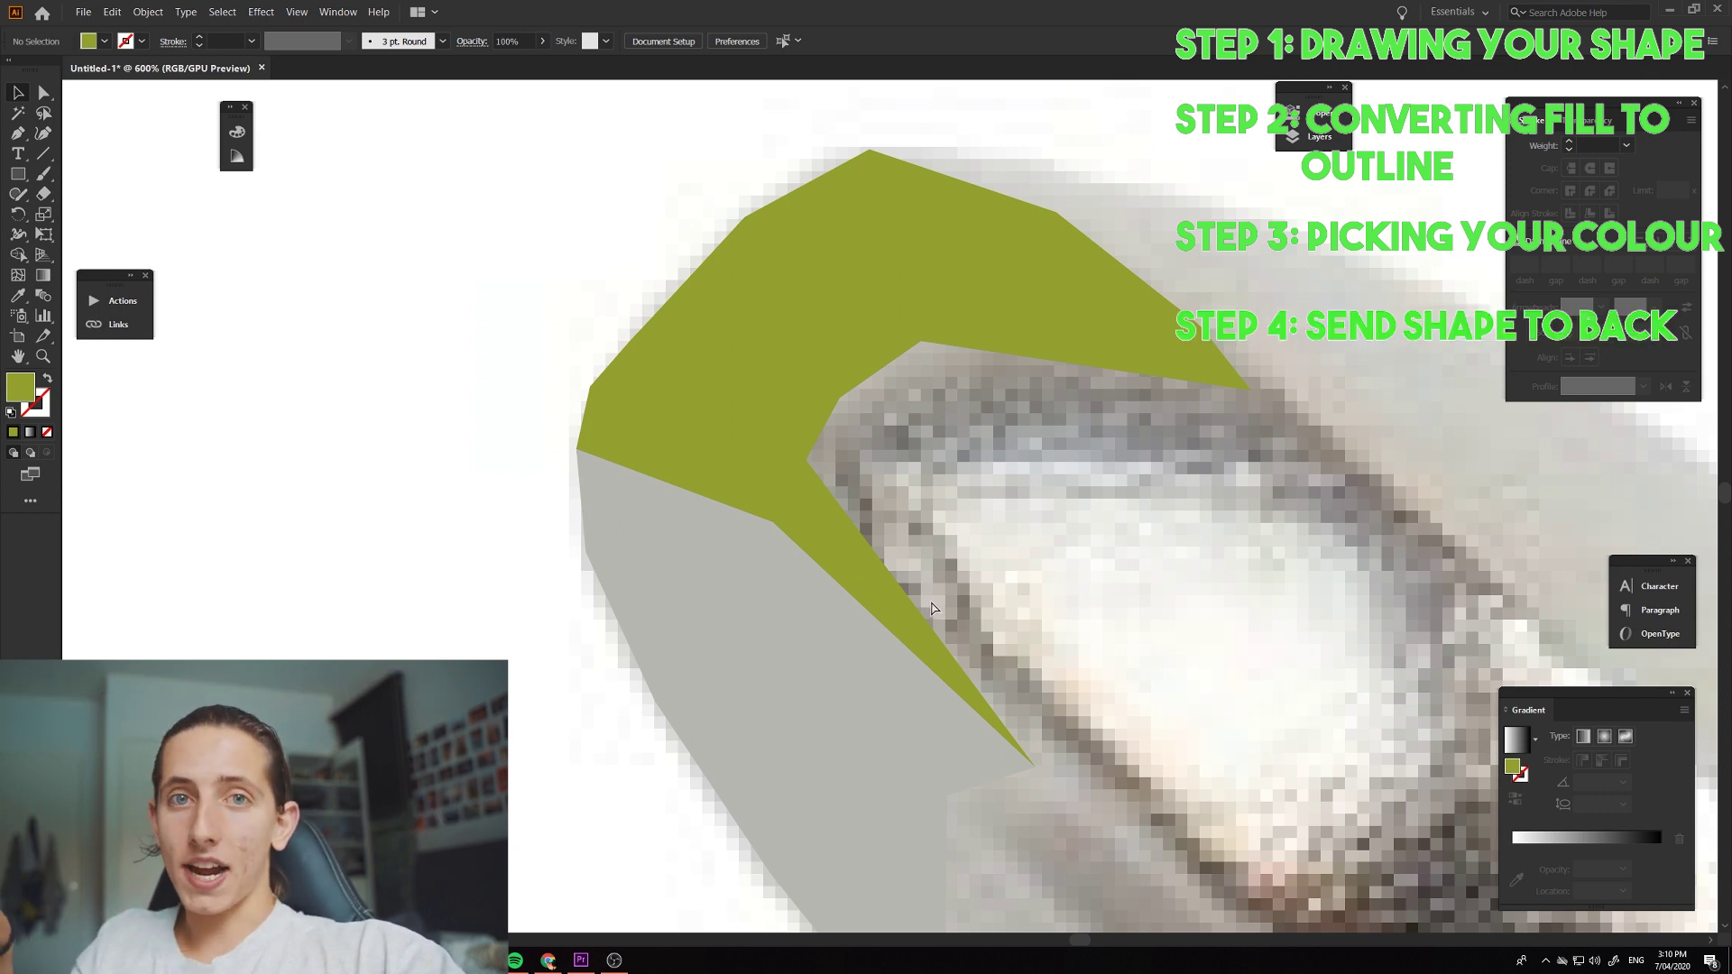
pyautogui.click(811, 473)
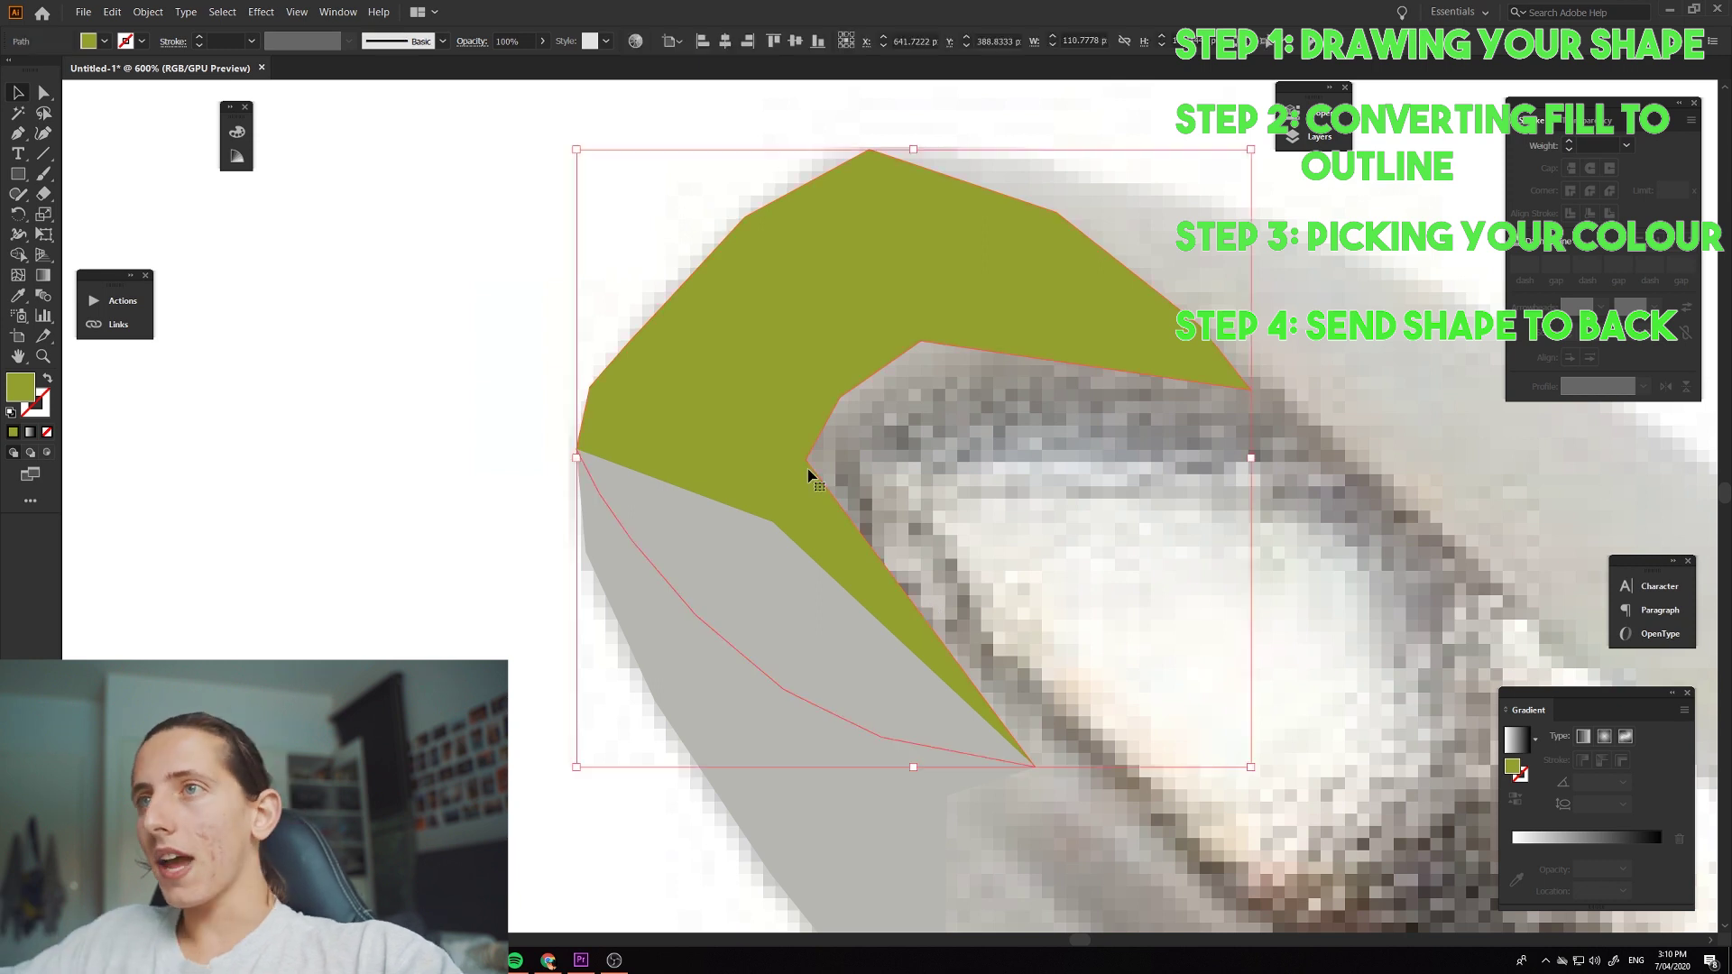
pyautogui.click(884, 523)
pyautogui.hscroll(2, 870, 537)
# - View the apple.jpg document with its low-poly yellow, orange and red apple
pyautogui.scroll(-2, 866, 546)
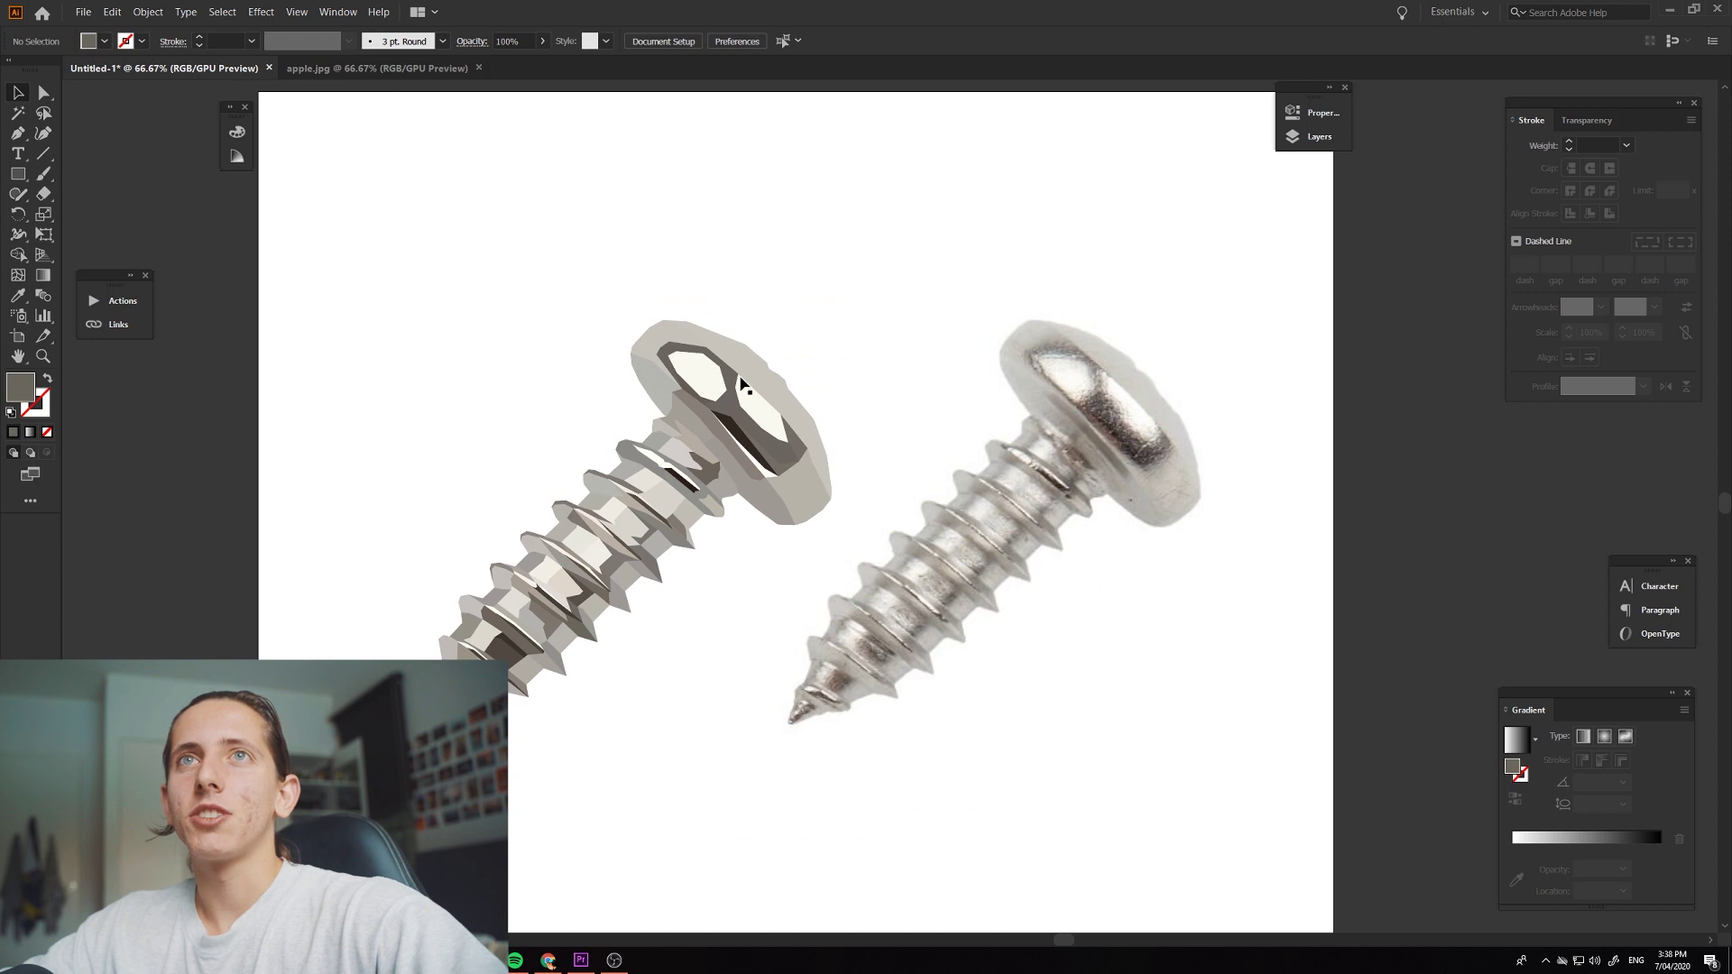
# - Place the apple artwork on the screw artboard, shrink it and move it right of the screws
pyautogui.scroll(-1, 740, 384)
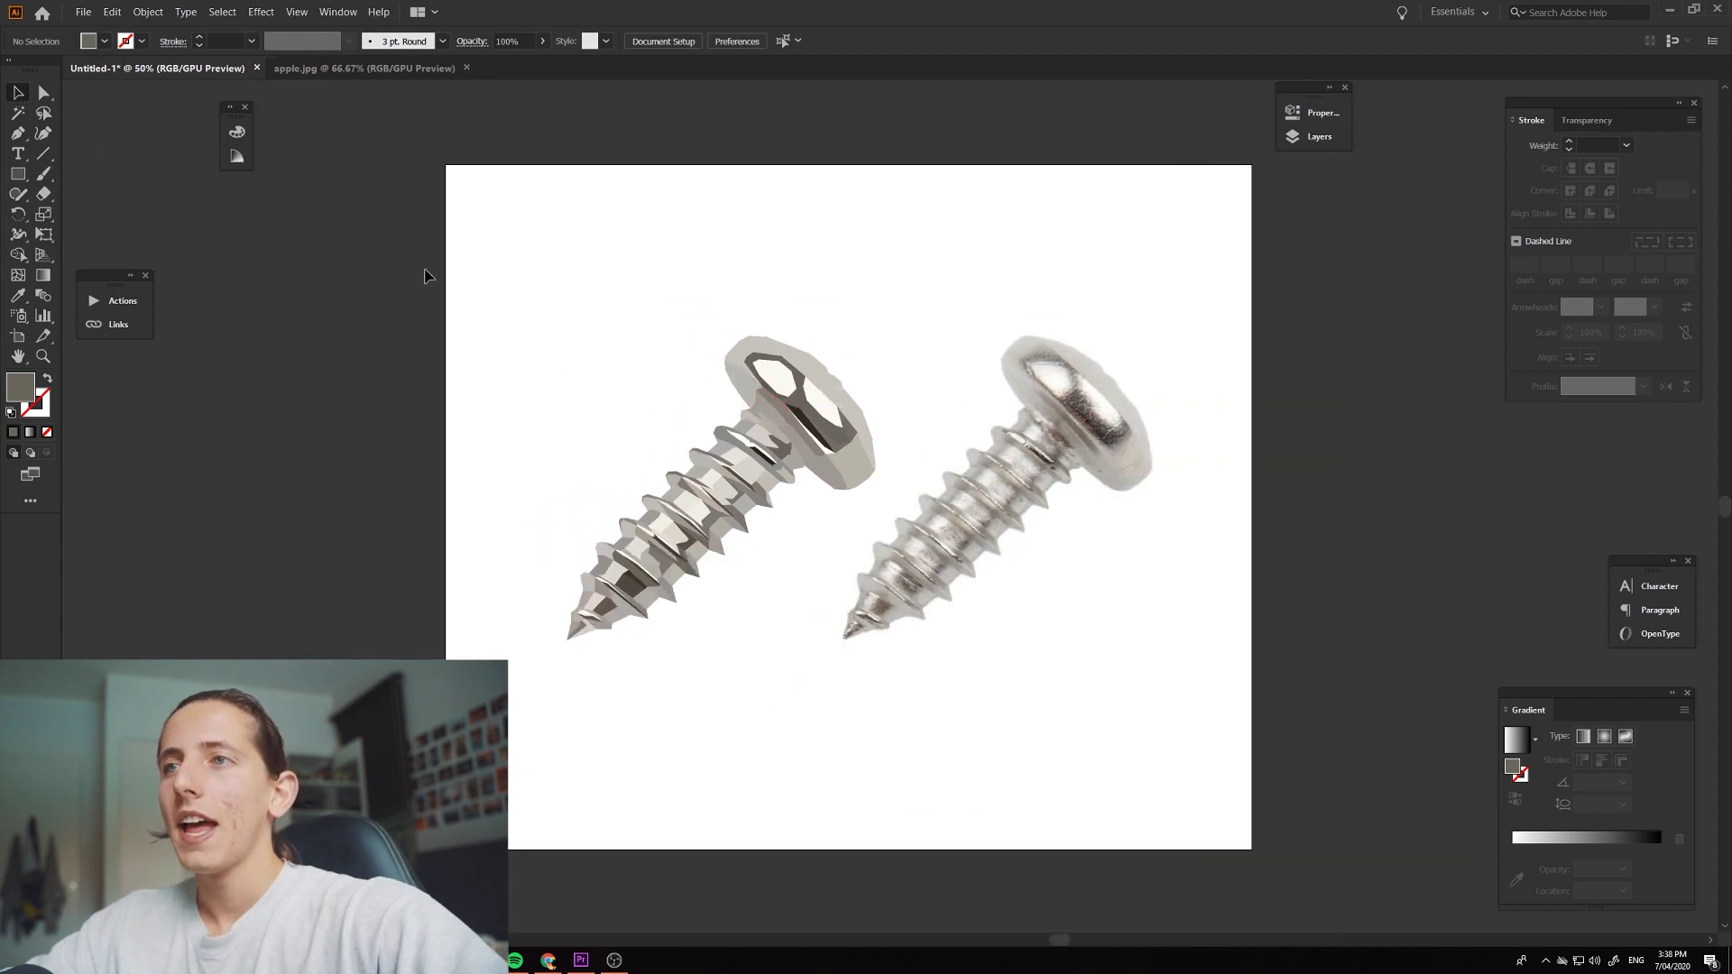
pyautogui.moveTo(424, 276); pyautogui.dragTo(1207, 750)
pyautogui.press('Delete')
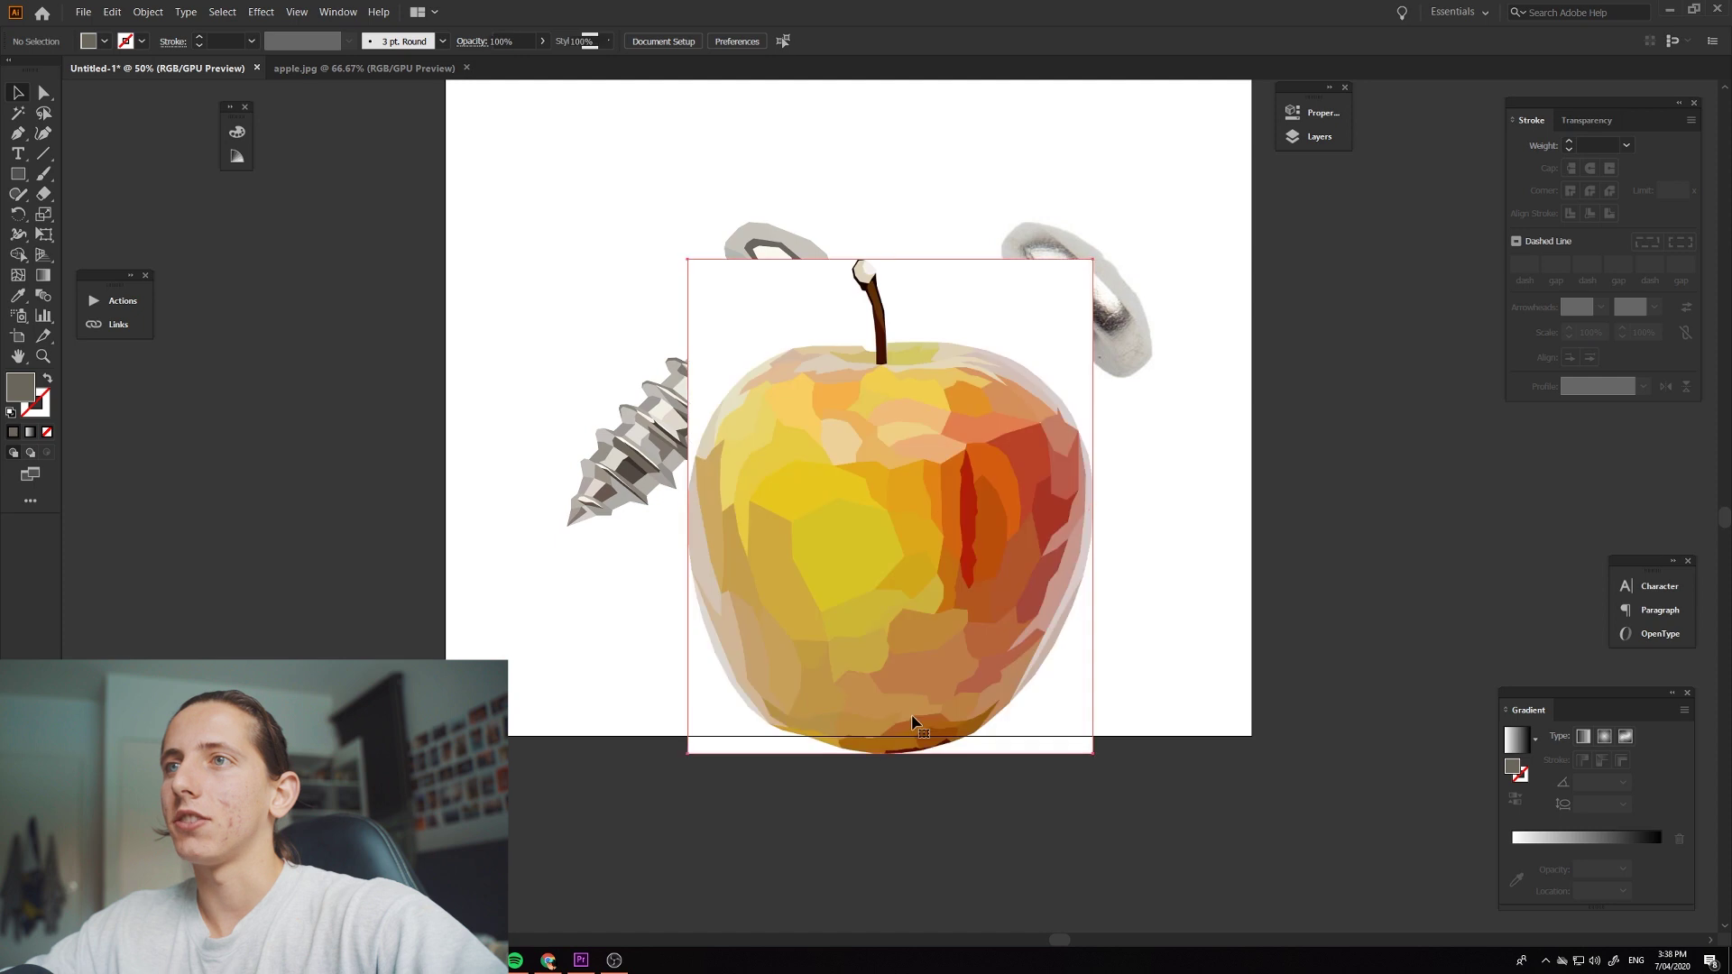
pyautogui.click(913, 722)
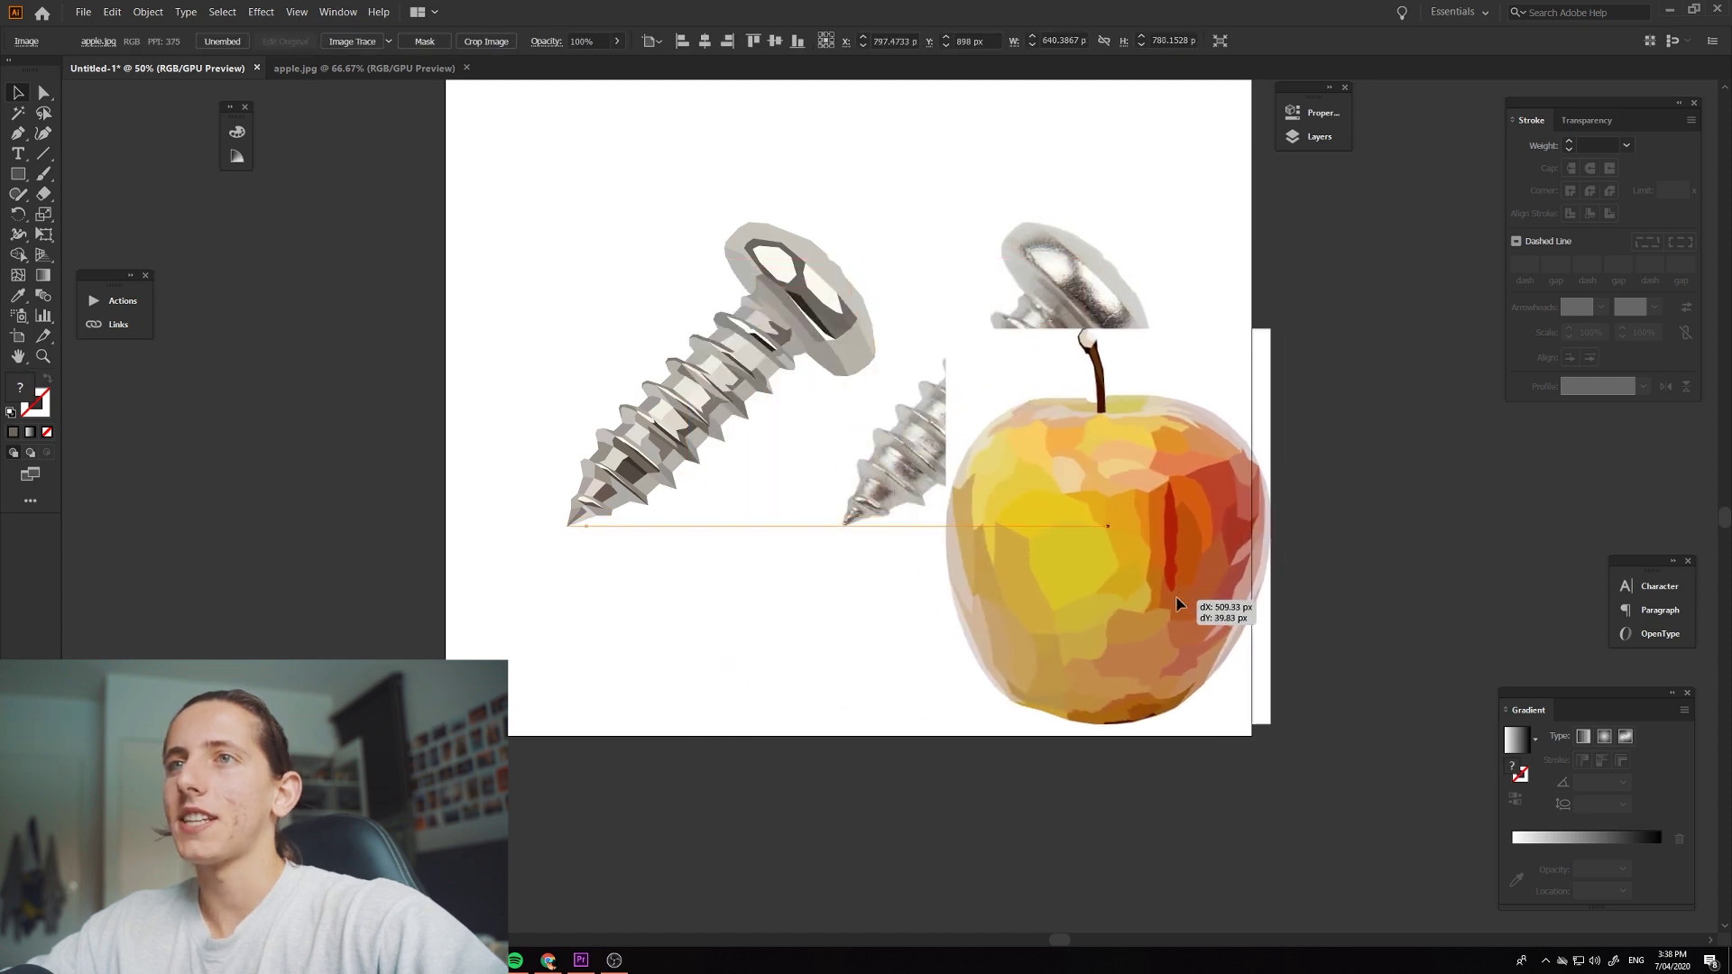
pyautogui.moveTo(1191, 599); pyautogui.dragTo(1245, 610)
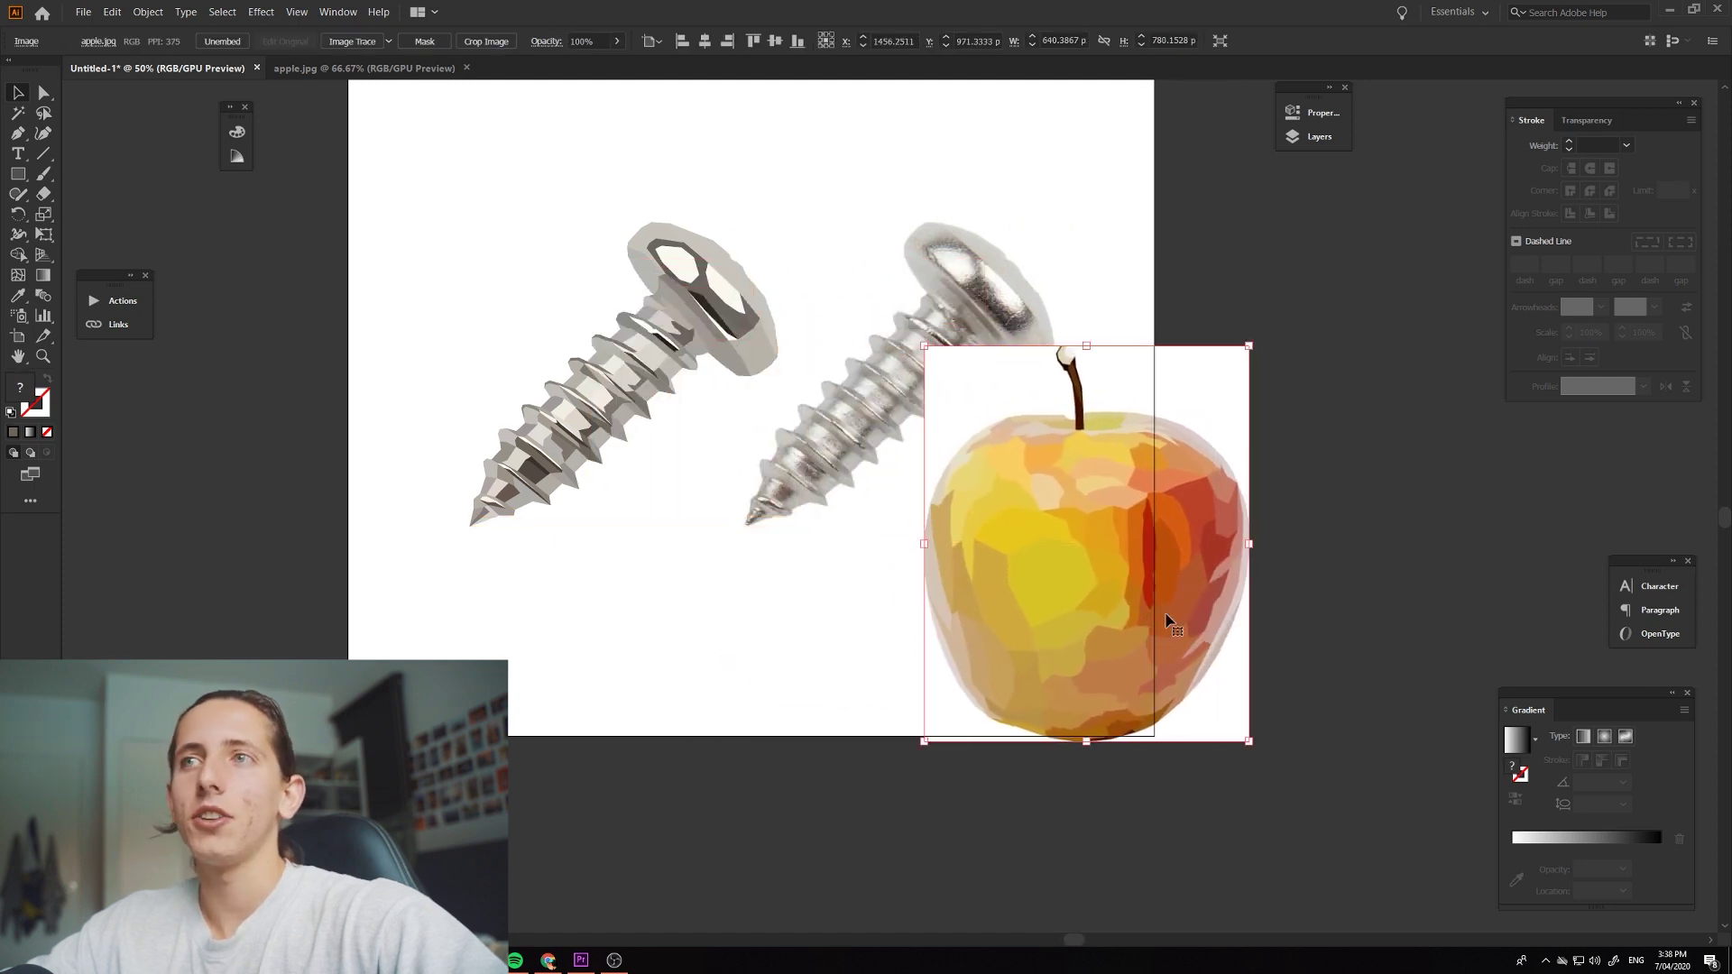
pyautogui.moveTo(1160, 619); pyautogui.dragTo(1148, 606)
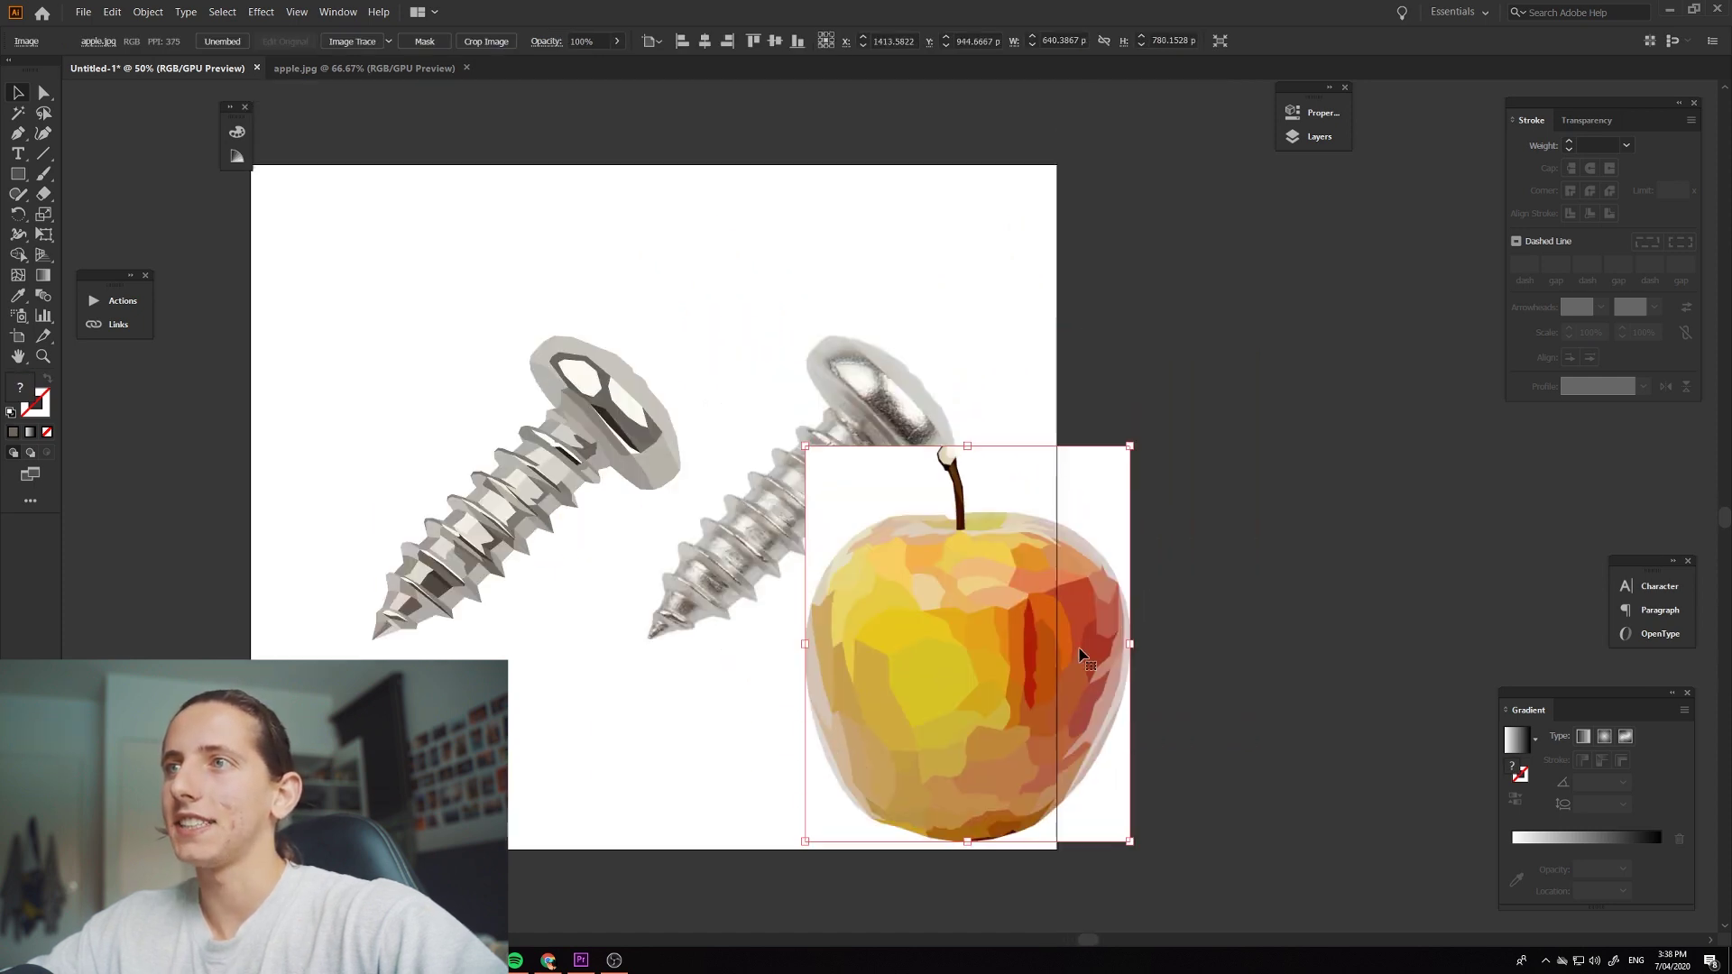
# - Widen the artboard rightward with the Artboard tool (Shift+O) to fit the apple
pyautogui.hotkey('shift', 'o')
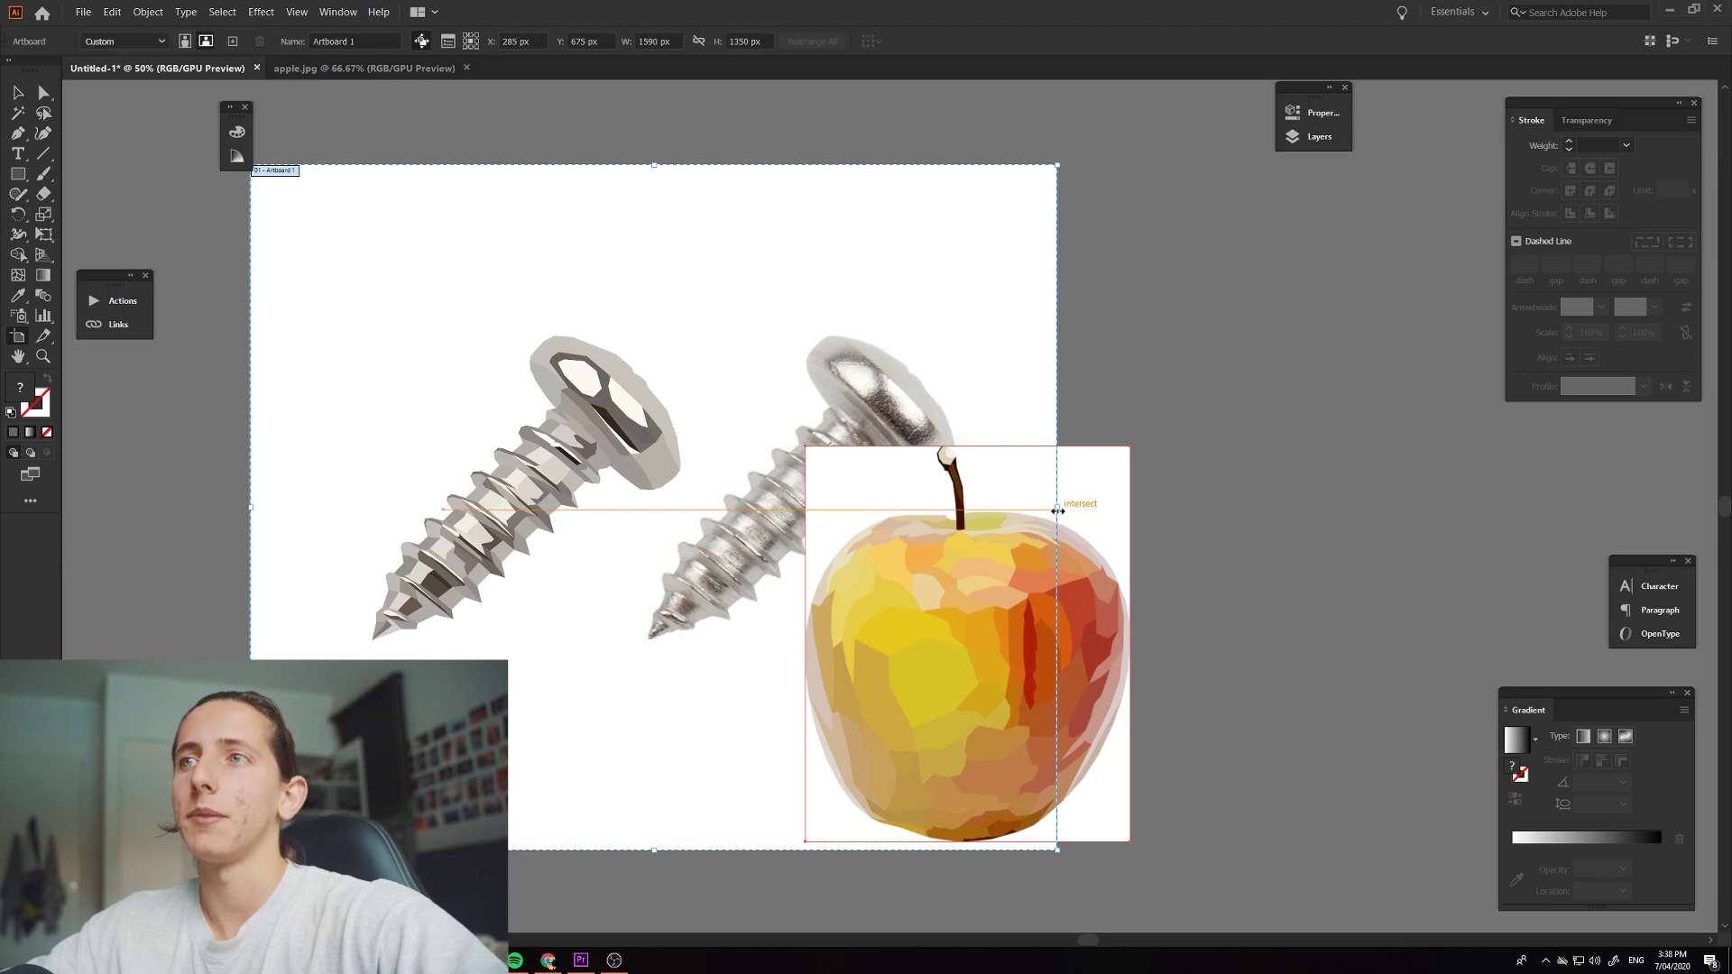
pyautogui.moveTo(1057, 507); pyautogui.dragTo(1231, 505)
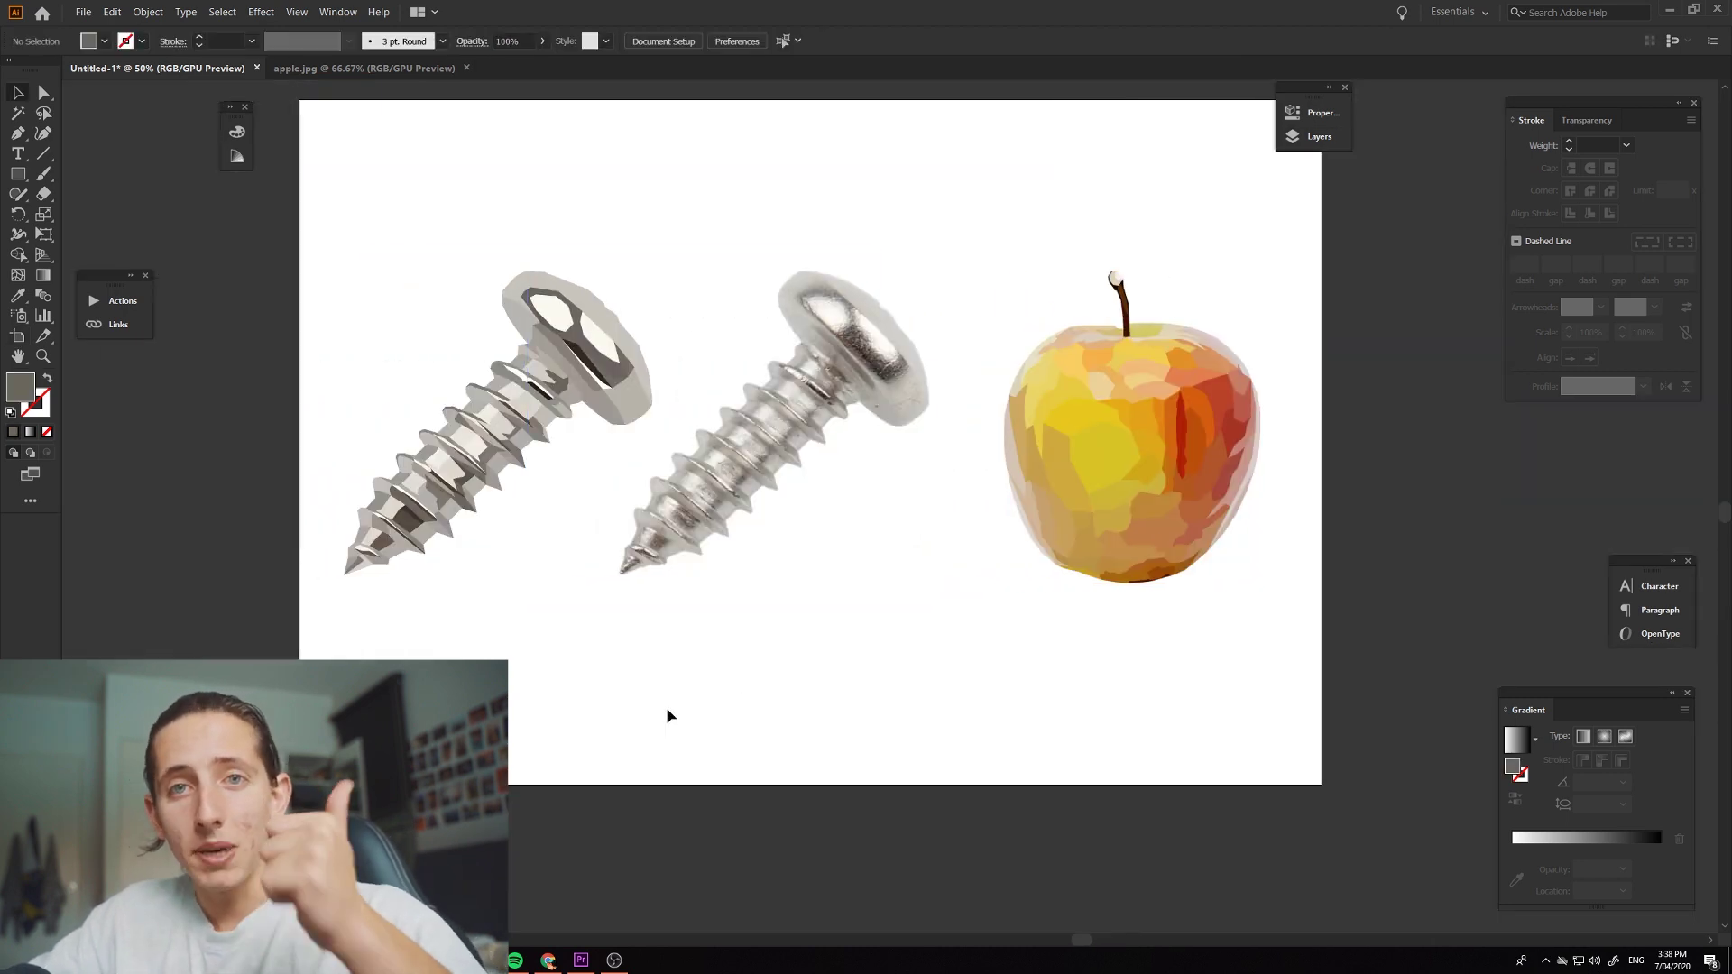
pyautogui.scroll(3, 666, 707)
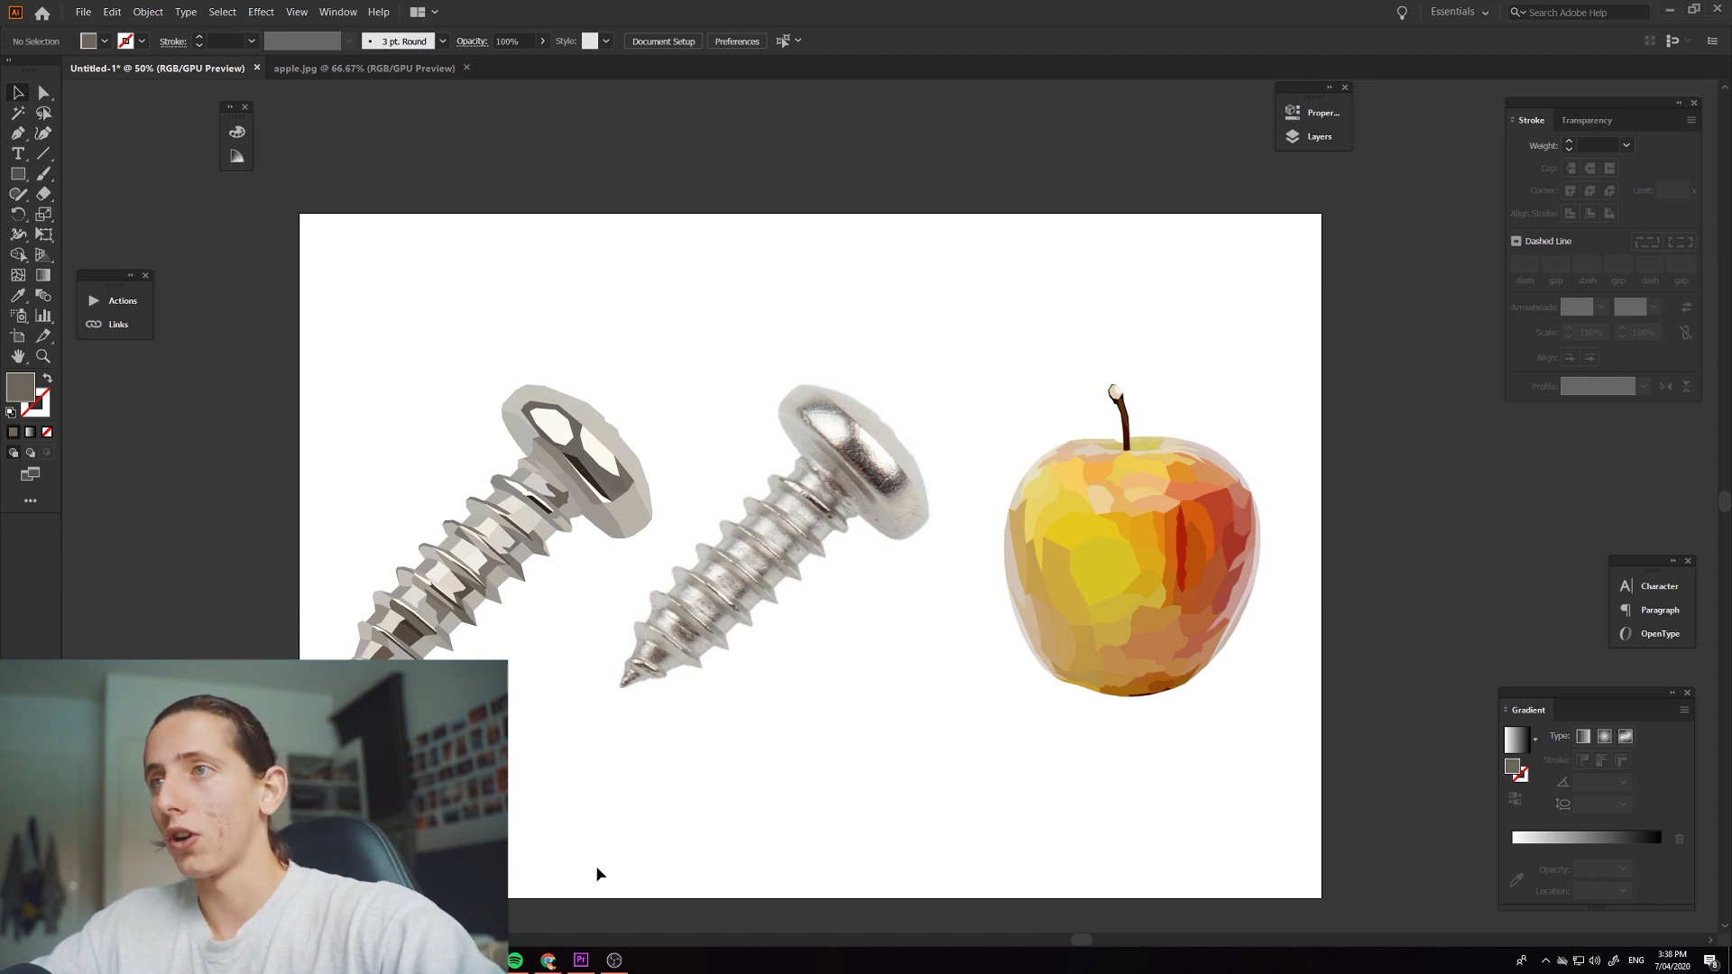
pyautogui.click(773, 669)
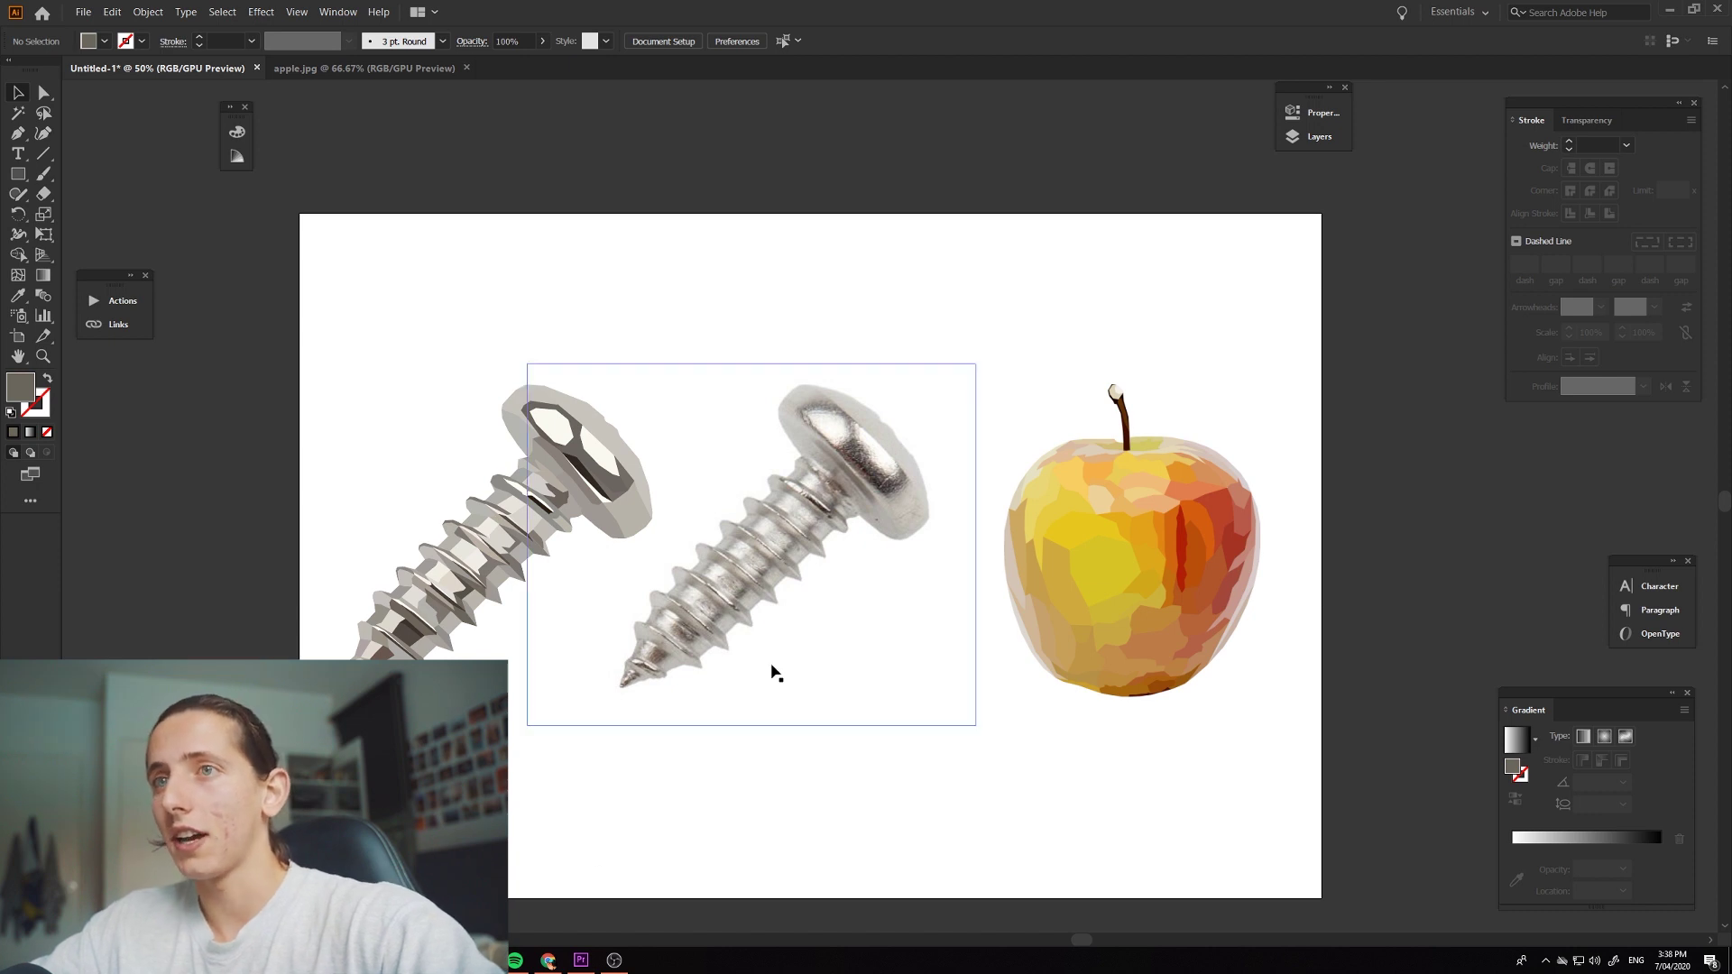
pyautogui.hscroll(-3, 745, 683)
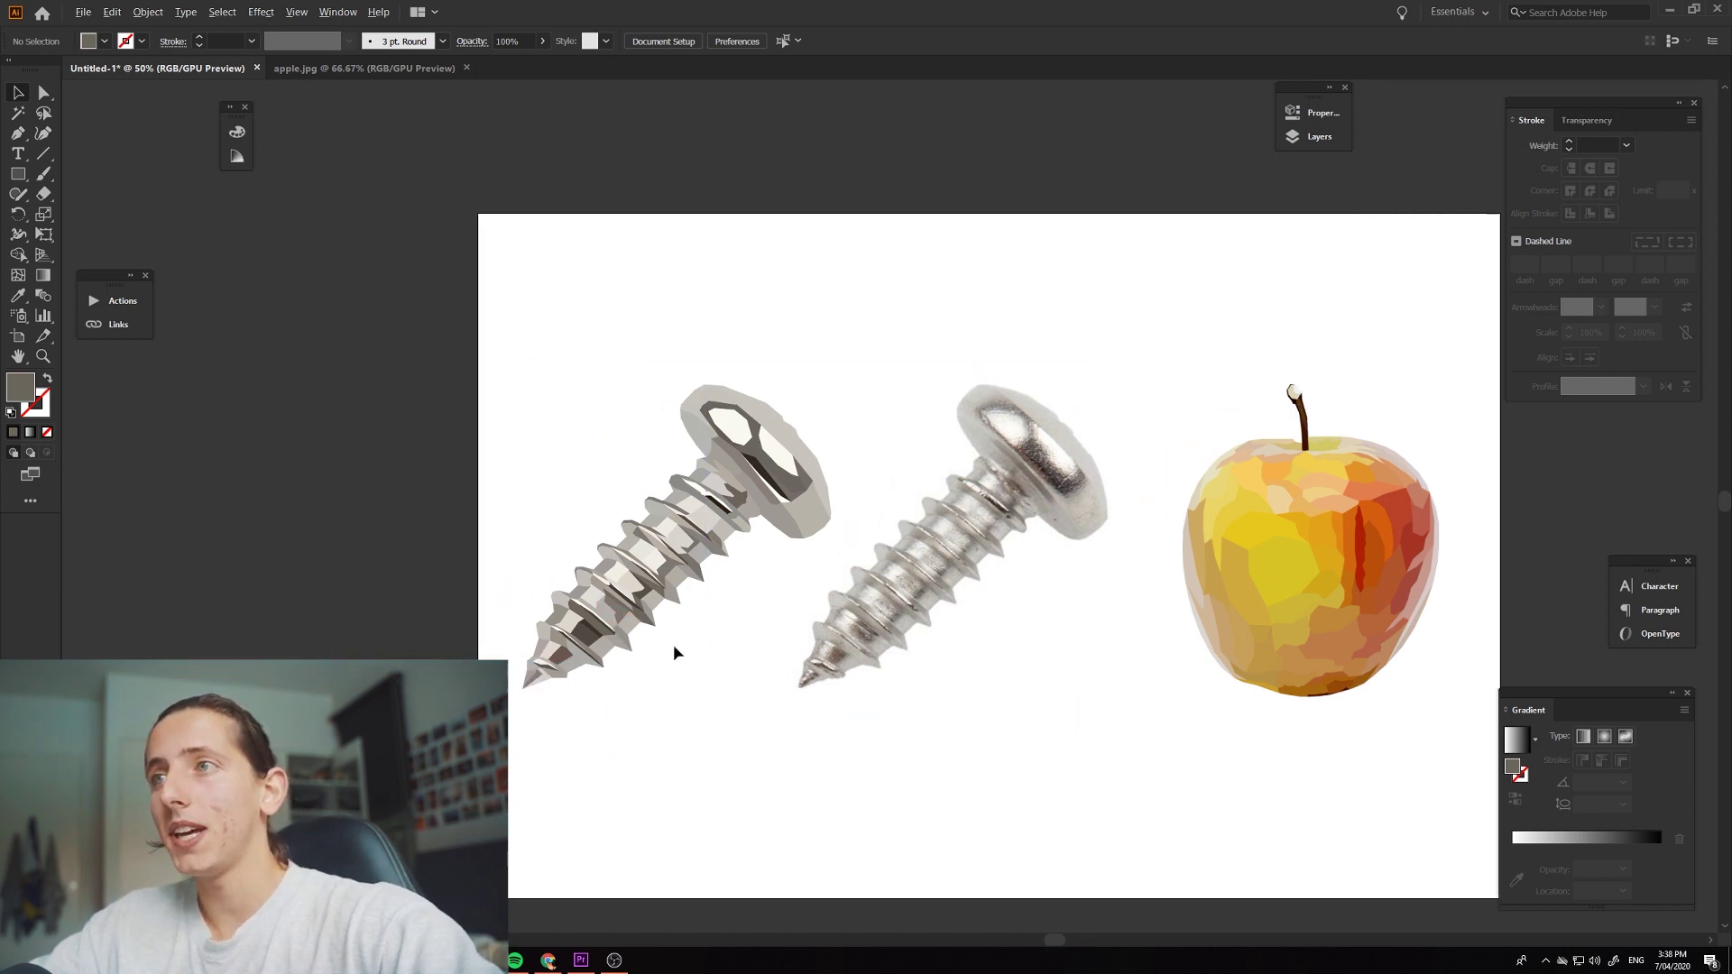
pyautogui.scroll(4, 673, 644)
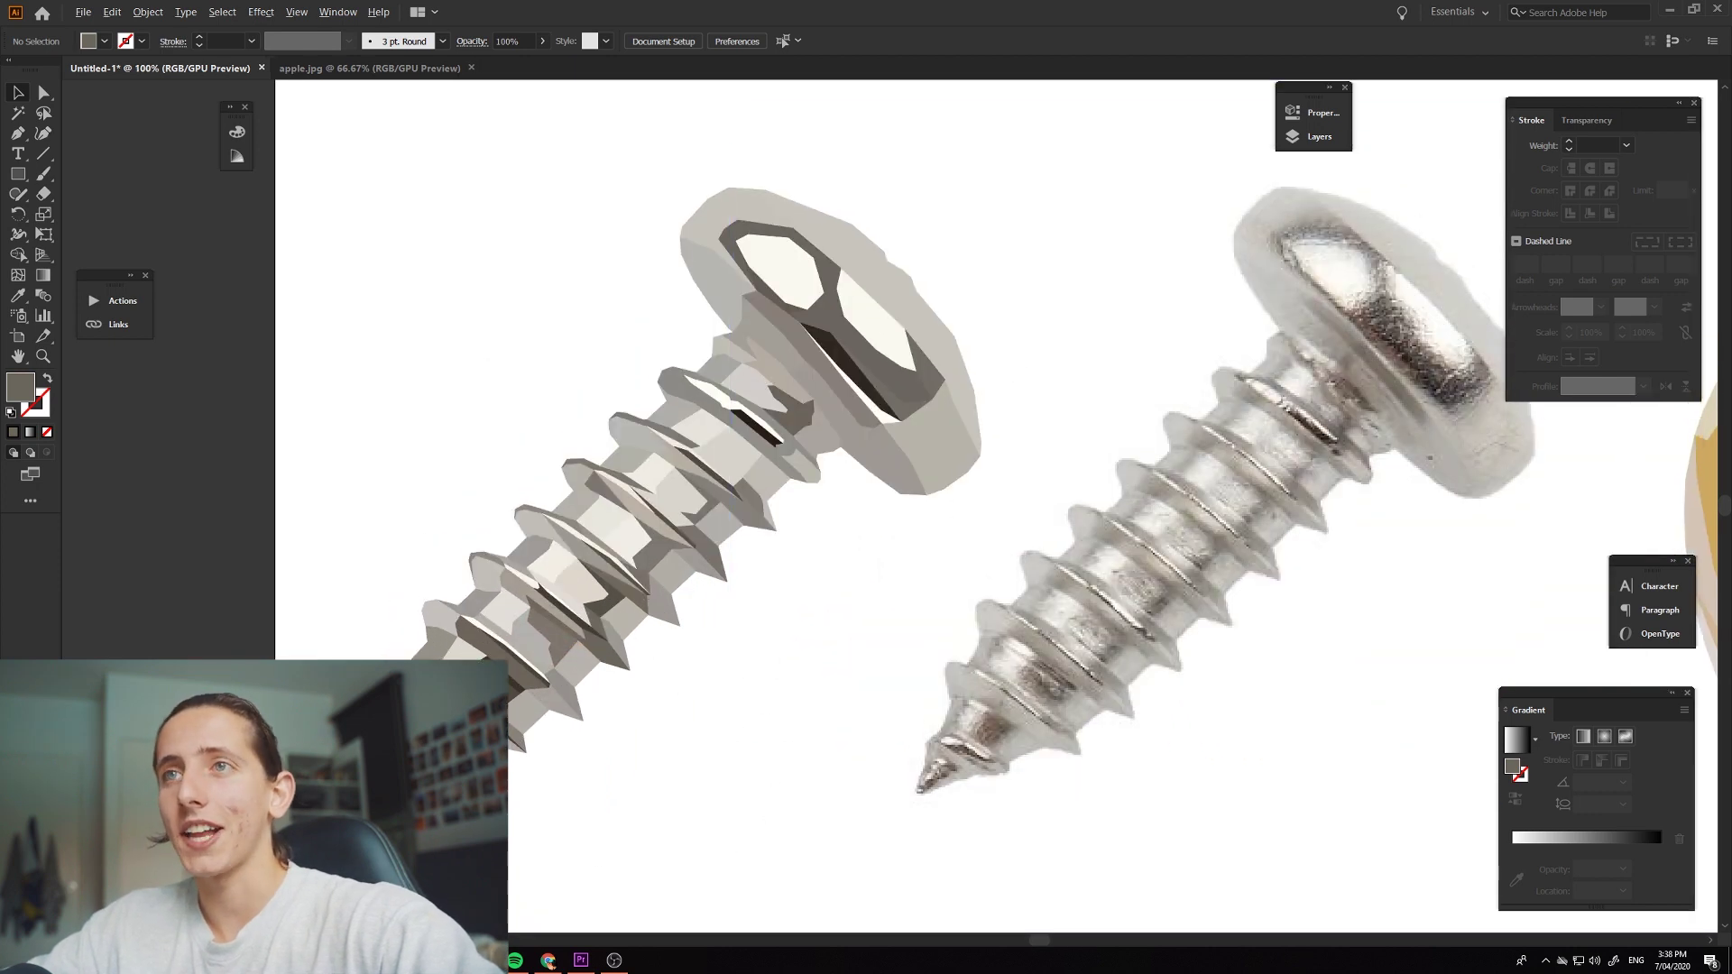
pyautogui.scroll(2, 529, 619)
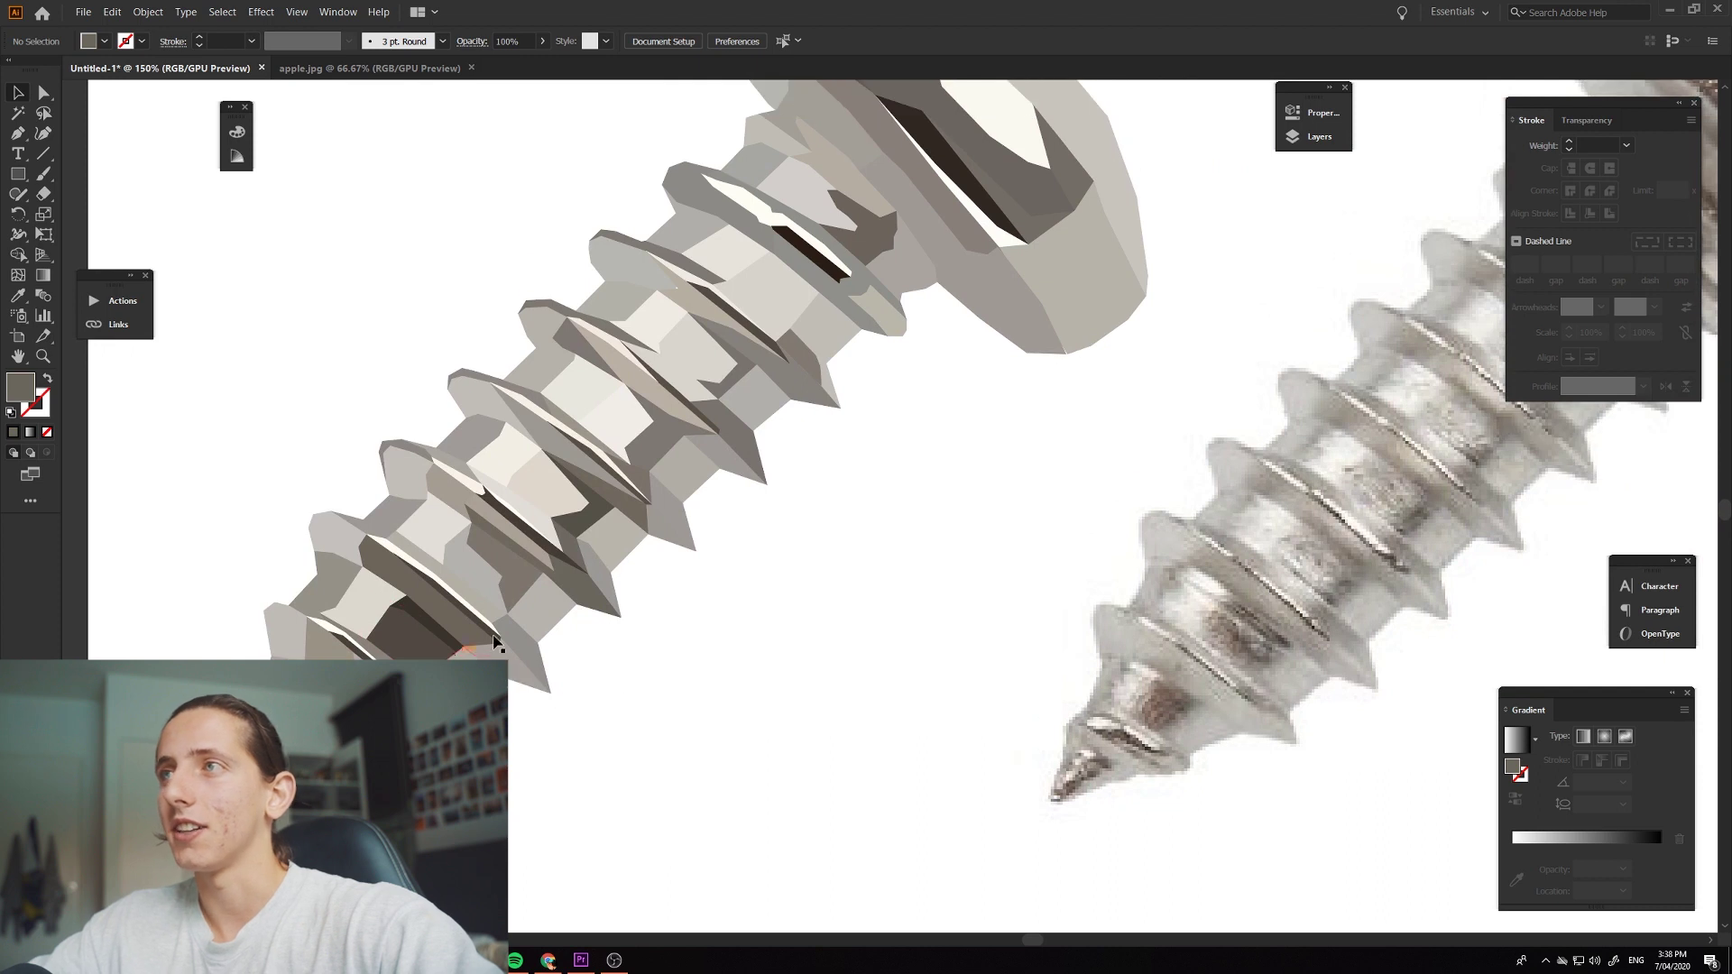
pyautogui.hscroll(6, 967, 514)
pyautogui.scroll(2, 1025, 645)
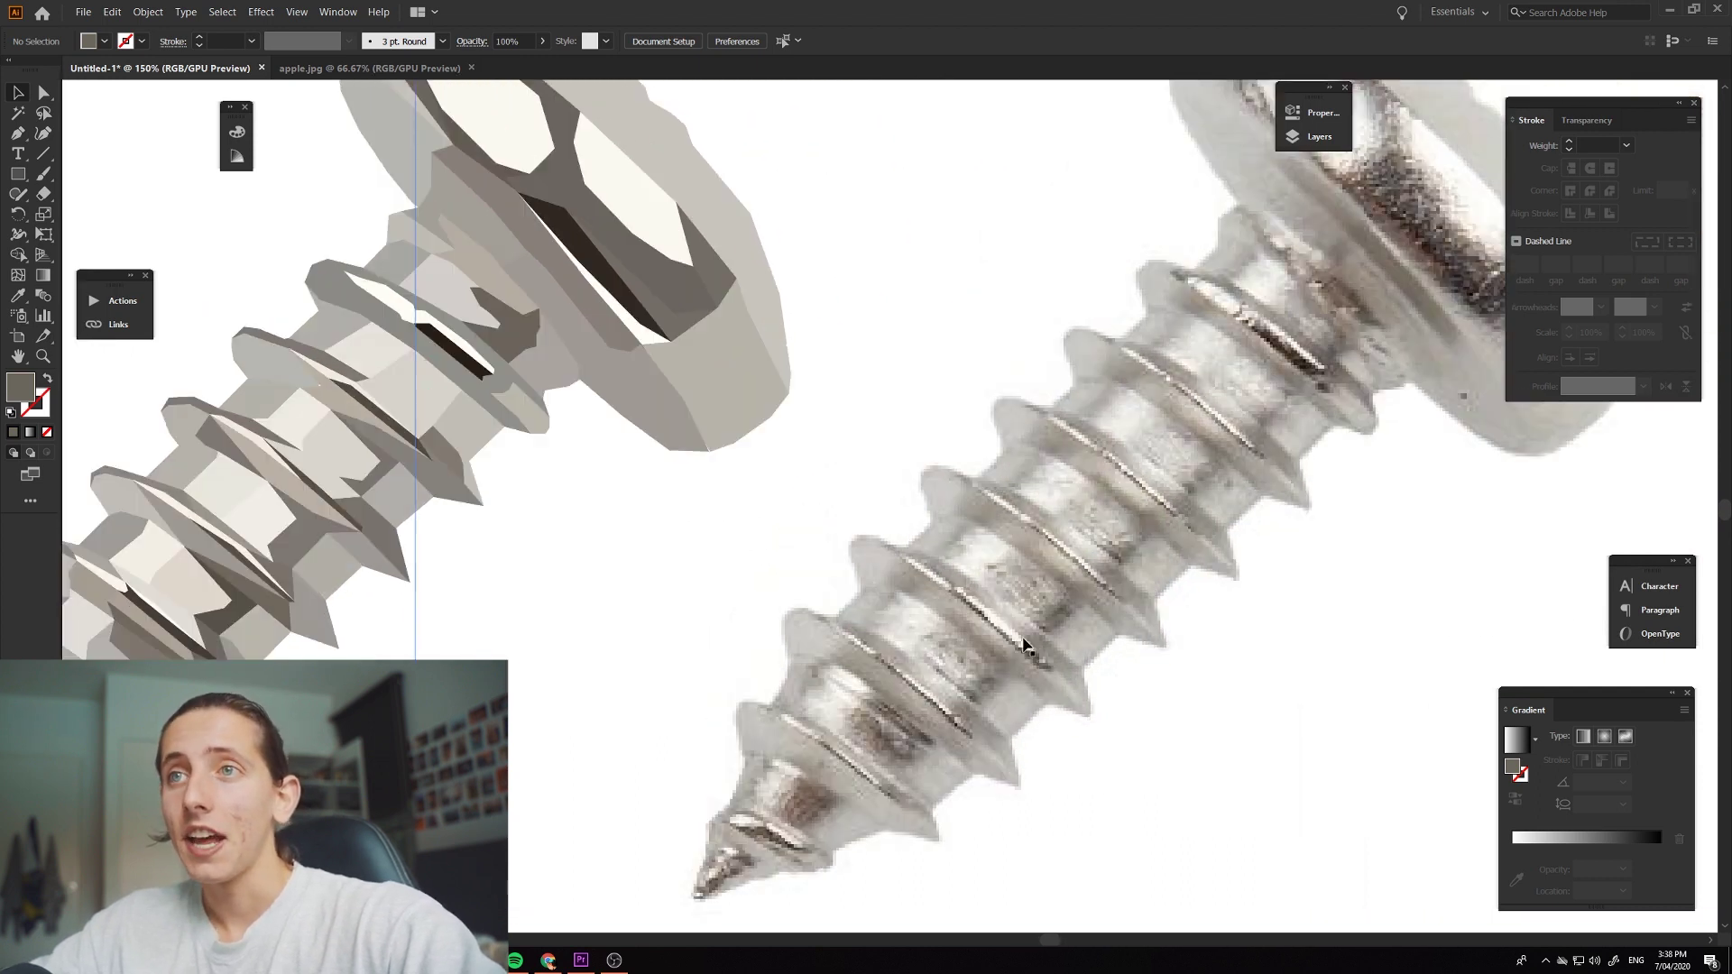
pyautogui.scroll(-4, 680, 700)
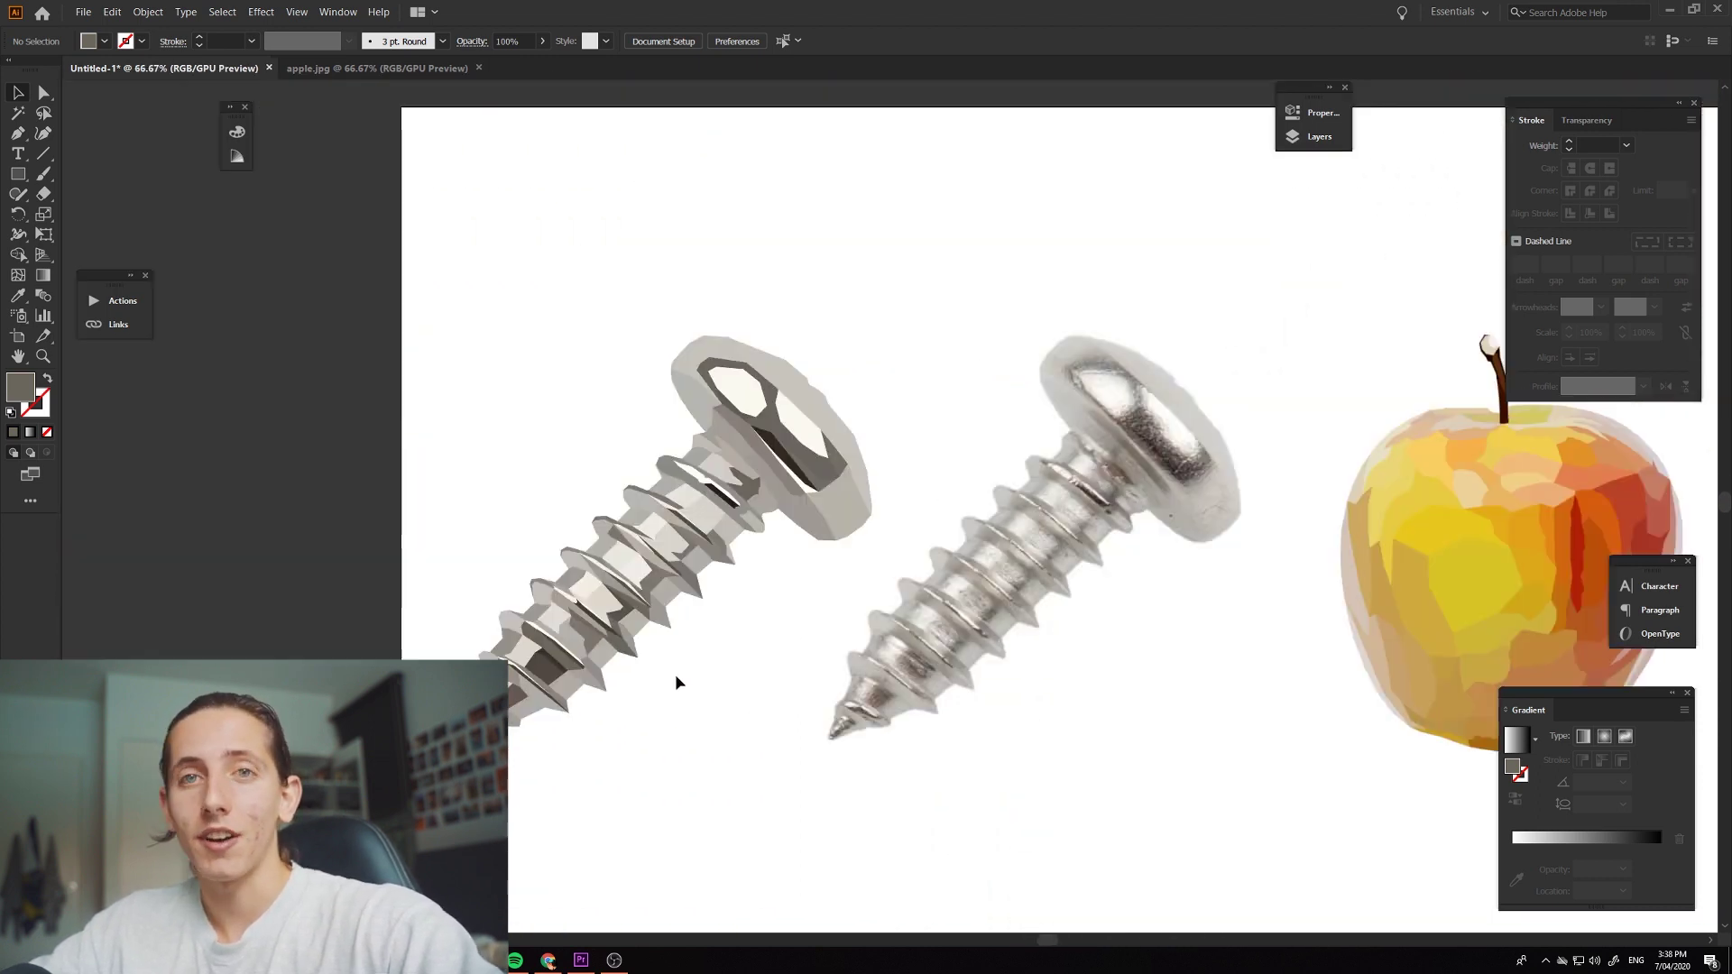
pyautogui.hscroll(2, 679, 683)
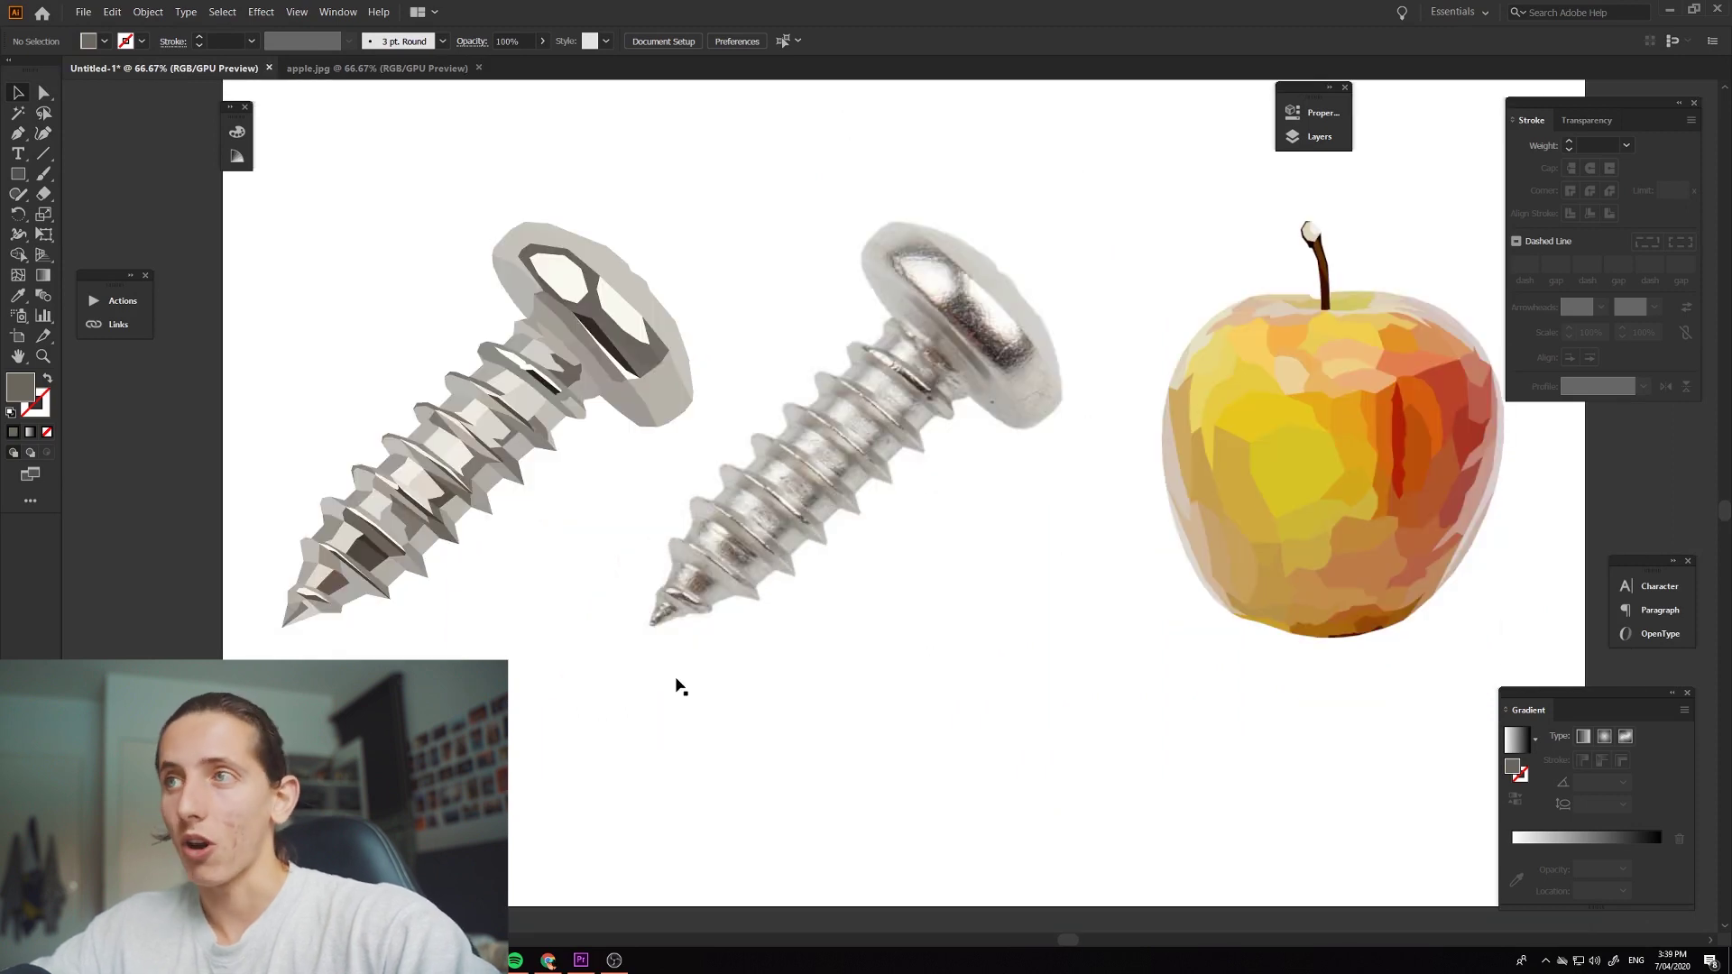
pyautogui.hscroll(2, 912, 738)
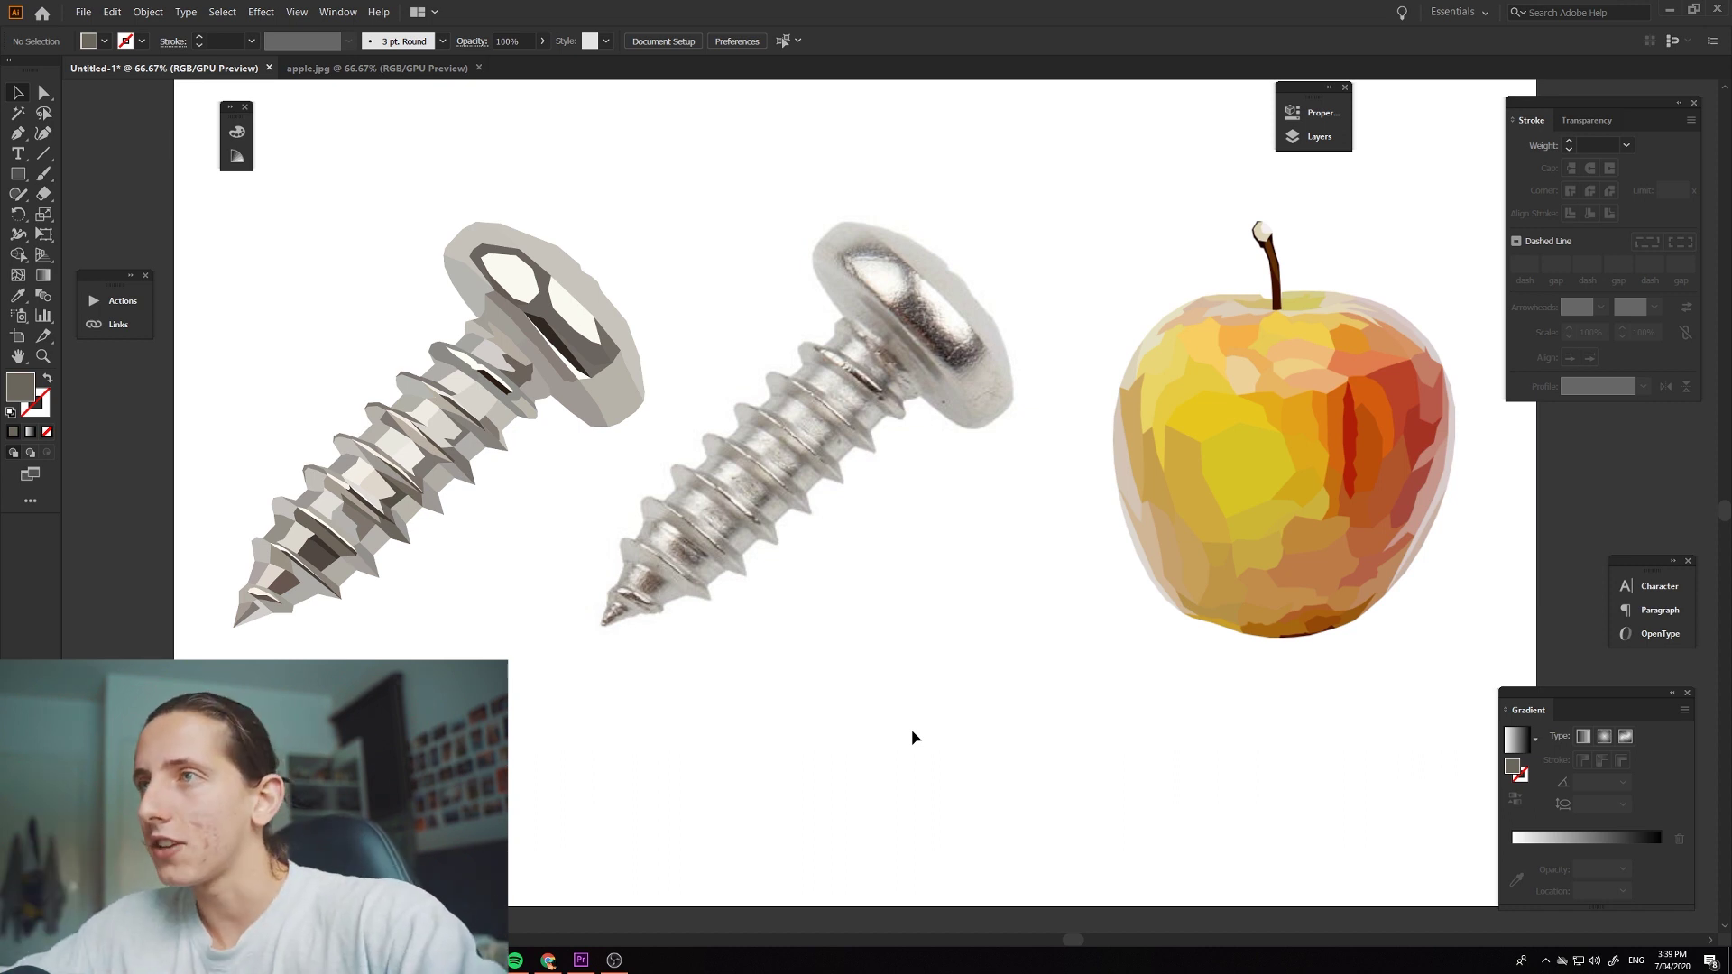
pyautogui.scroll(4, 914, 737)
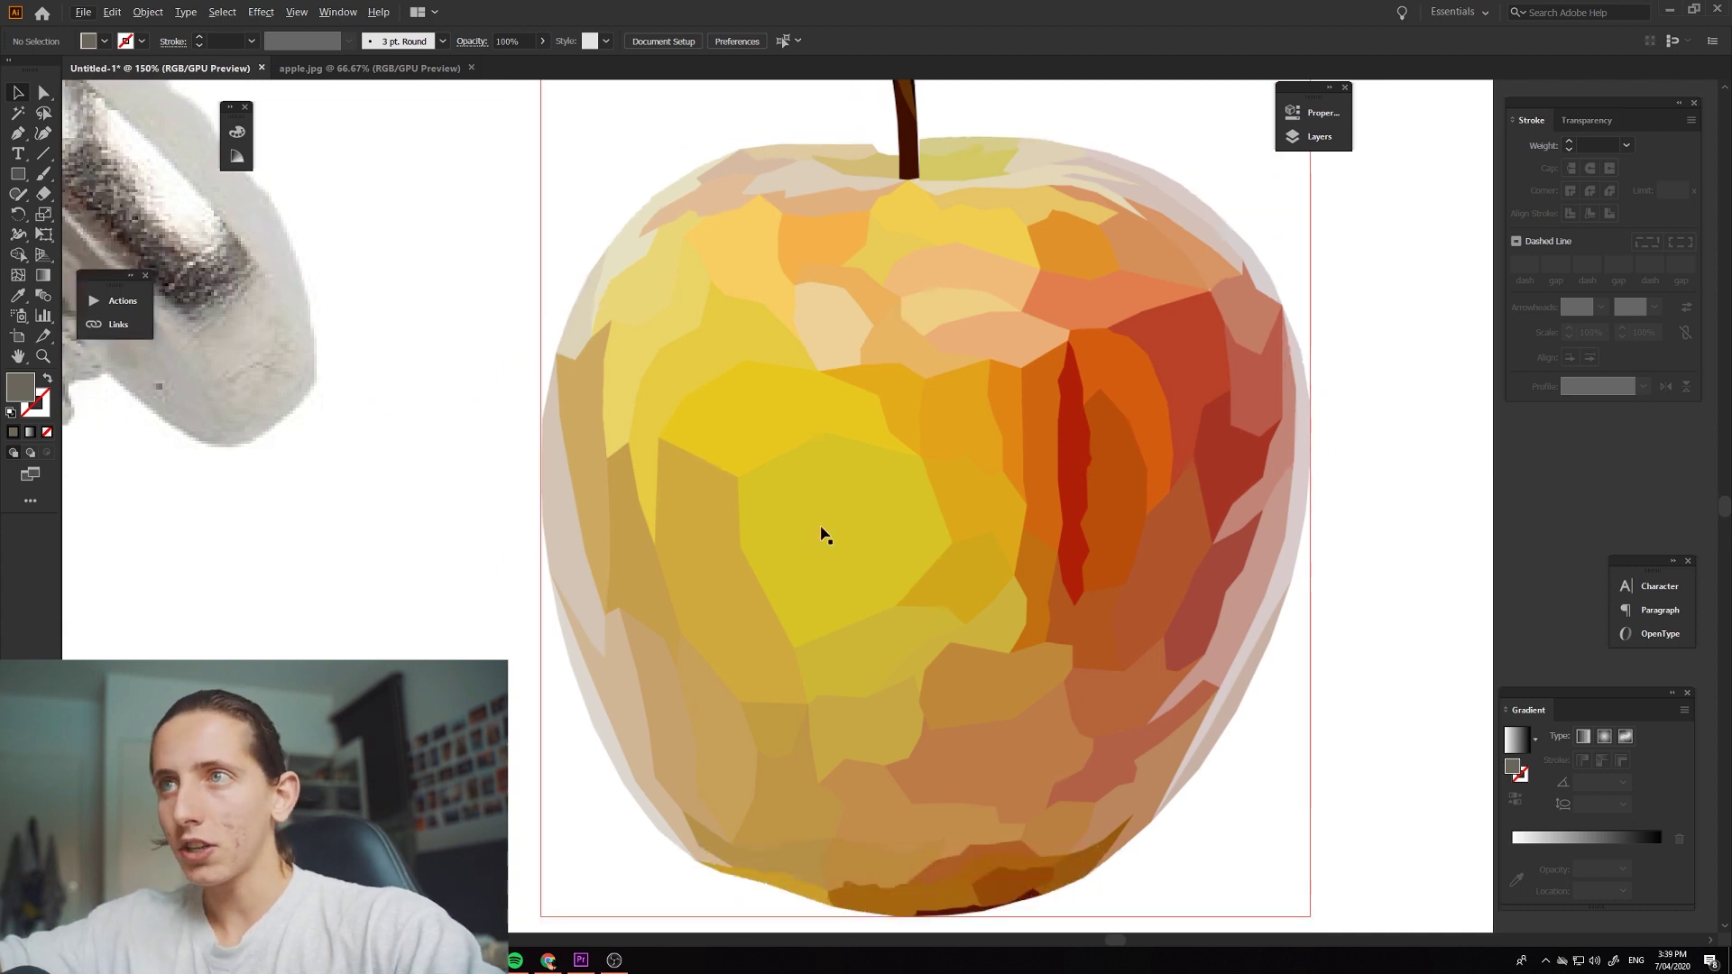
pyautogui.hscroll(1, 831, 739)
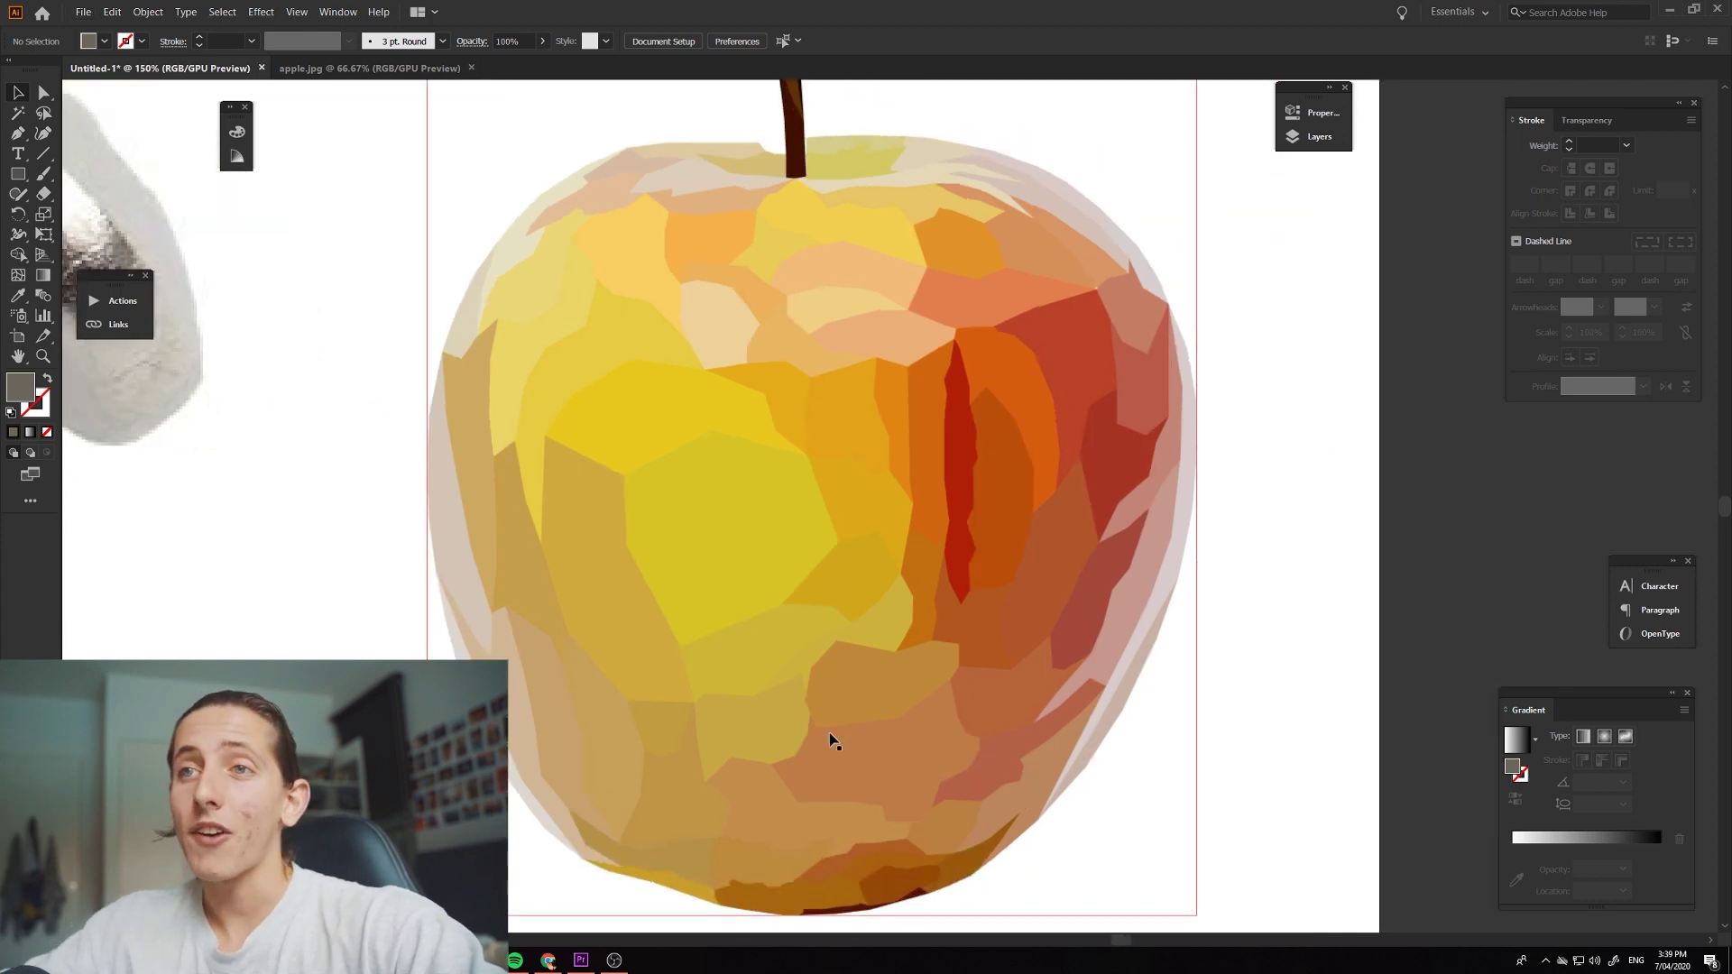
pyautogui.hscroll(-1, 681, 789)
pyautogui.scroll(1, 554, 778)
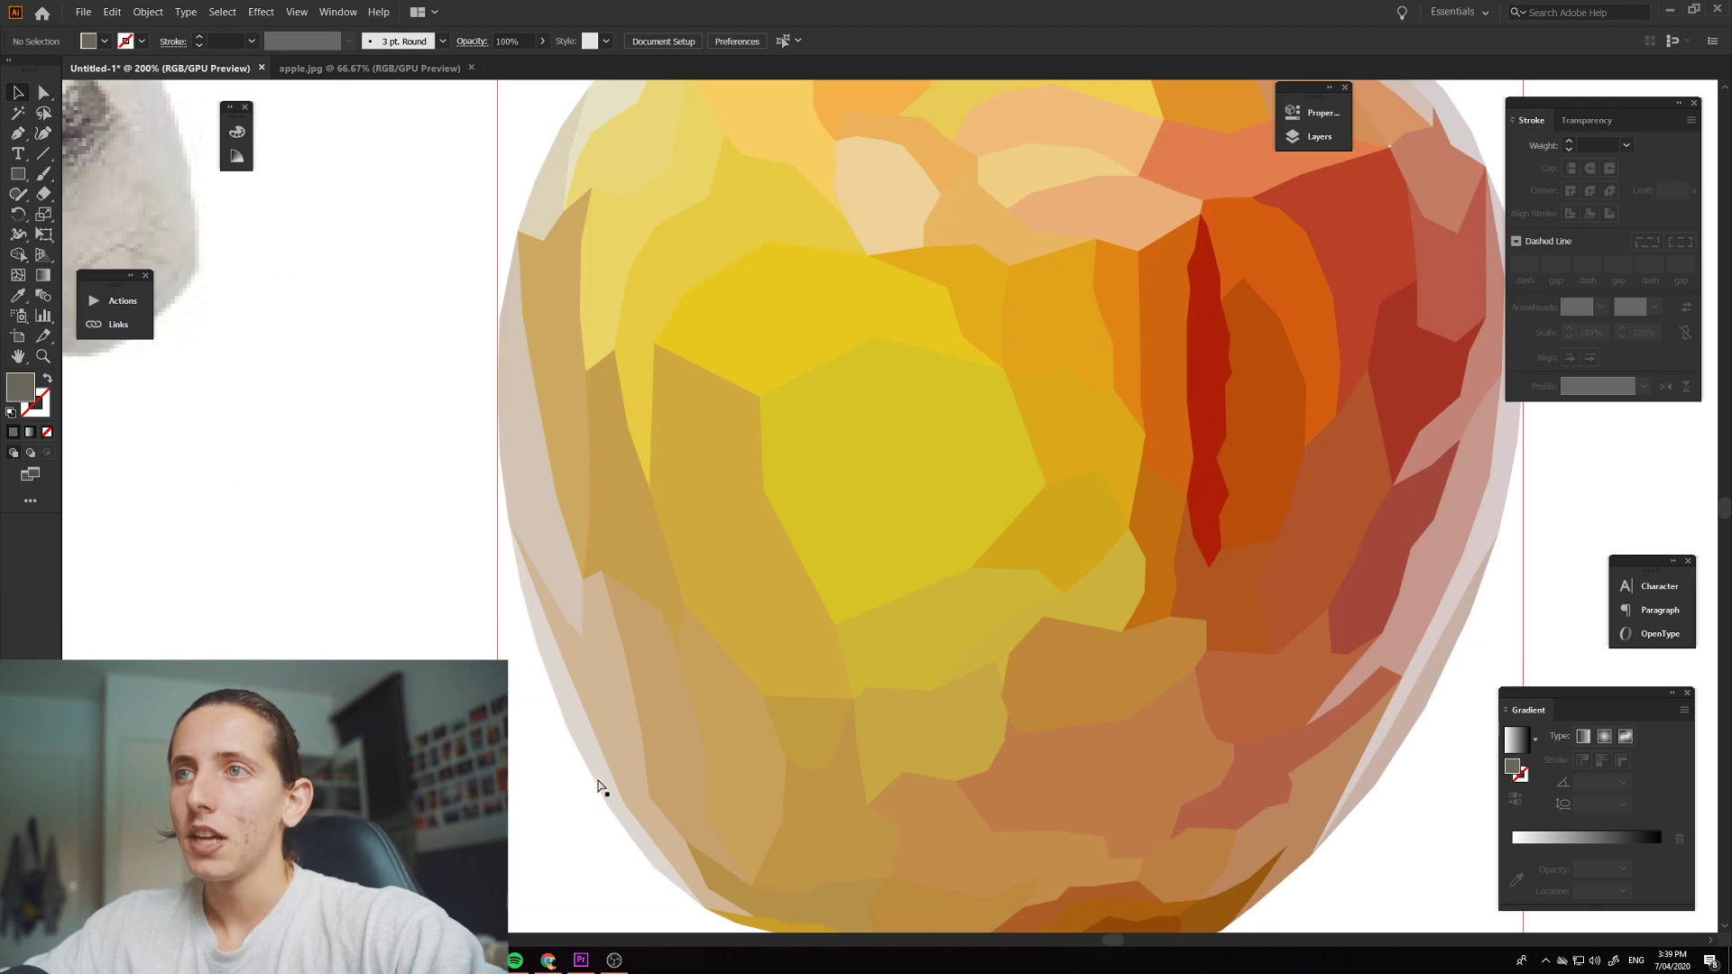
pyautogui.hscroll(-1, 600, 787)
pyautogui.scroll(1, 604, 789)
pyautogui.hscroll(-2, 619, 777)
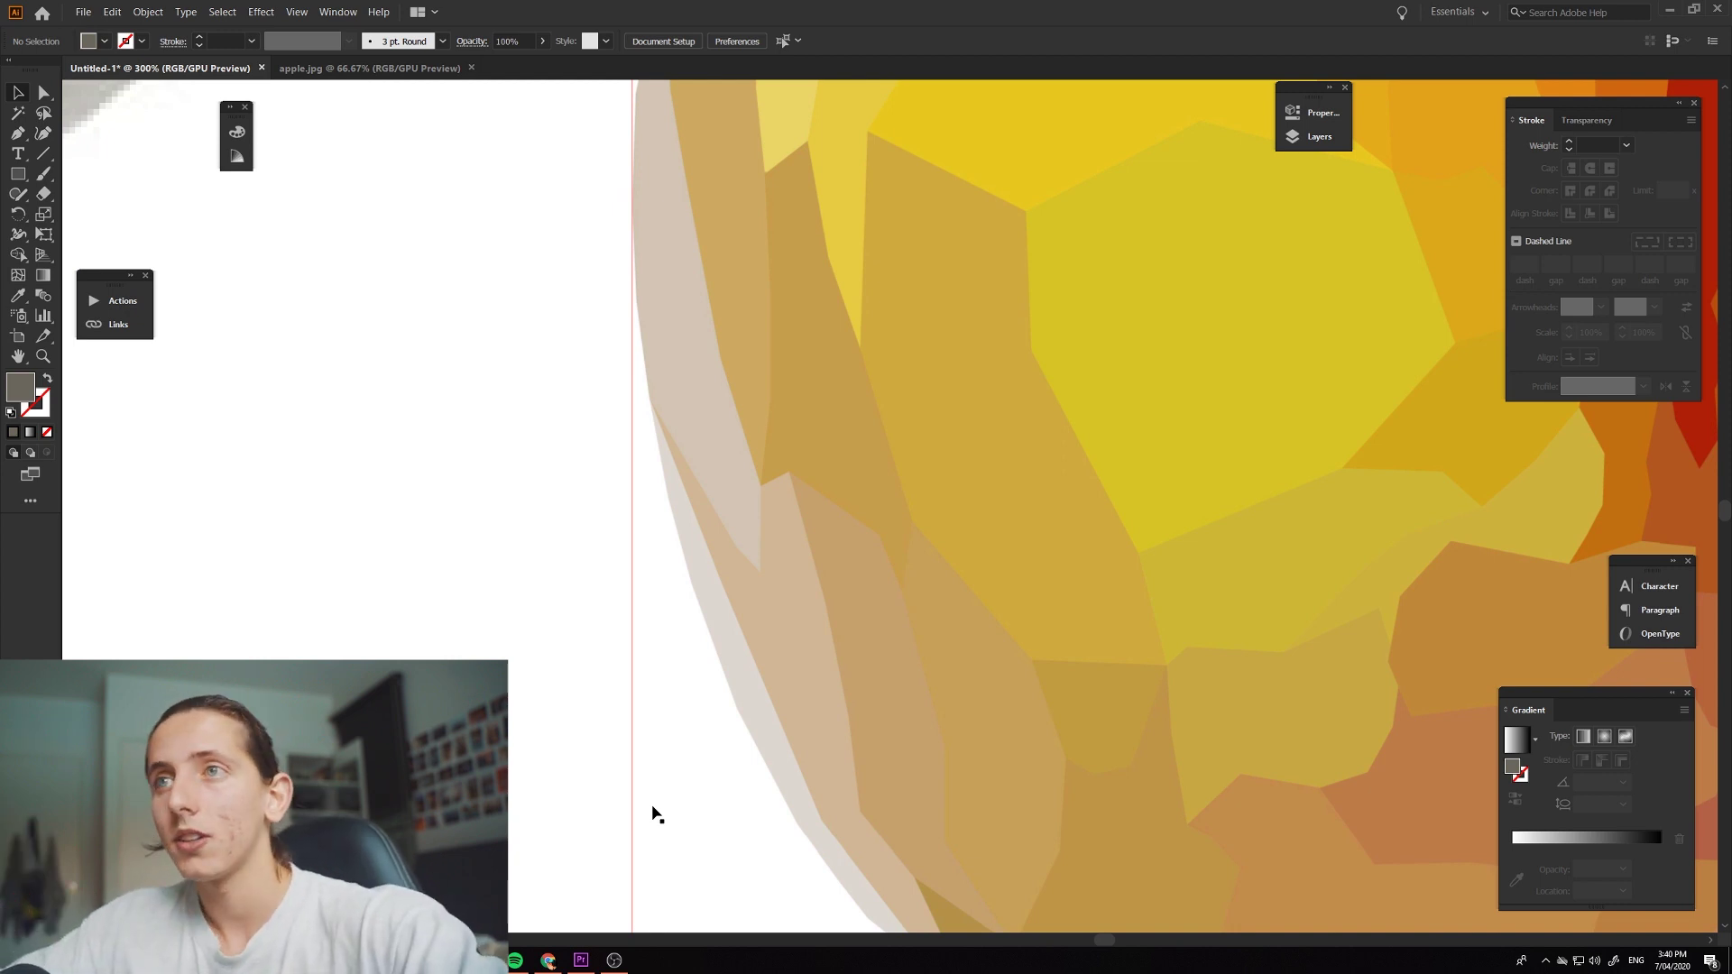
pyautogui.hotkey('ctrl', '0')
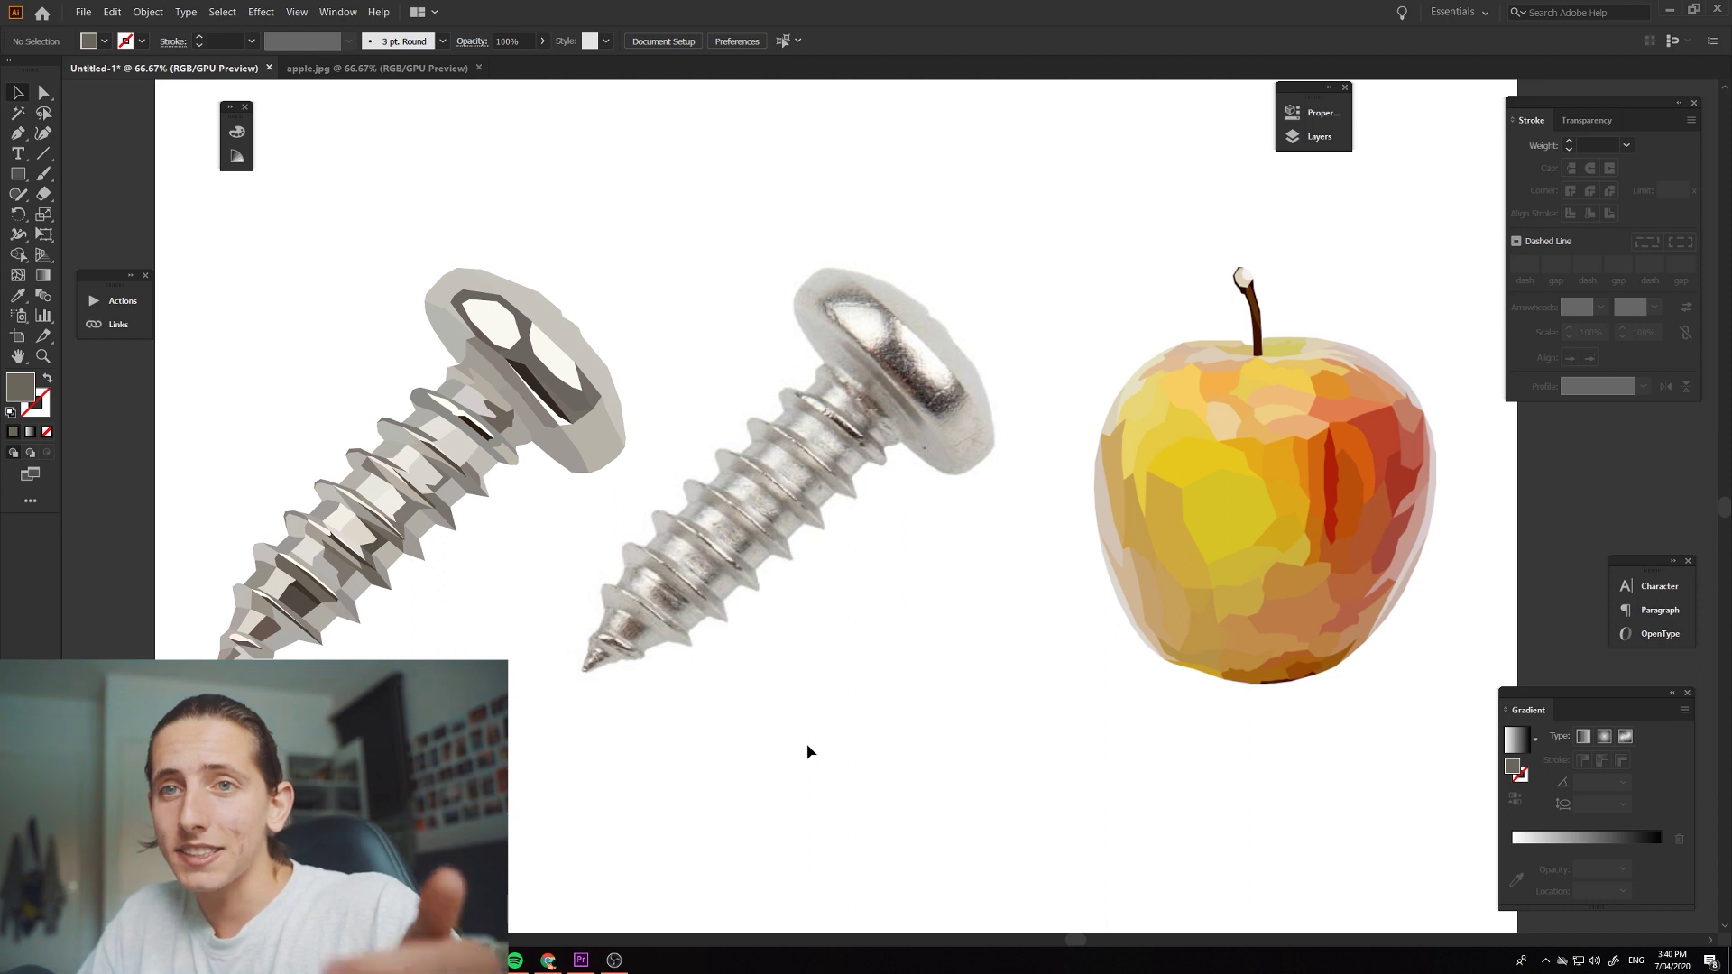
# - Zoom to about 4800% on the traced screw's thread to inspect where the grey, taupe and cream facets meet
pyautogui.hscroll(-5, 798, 751)
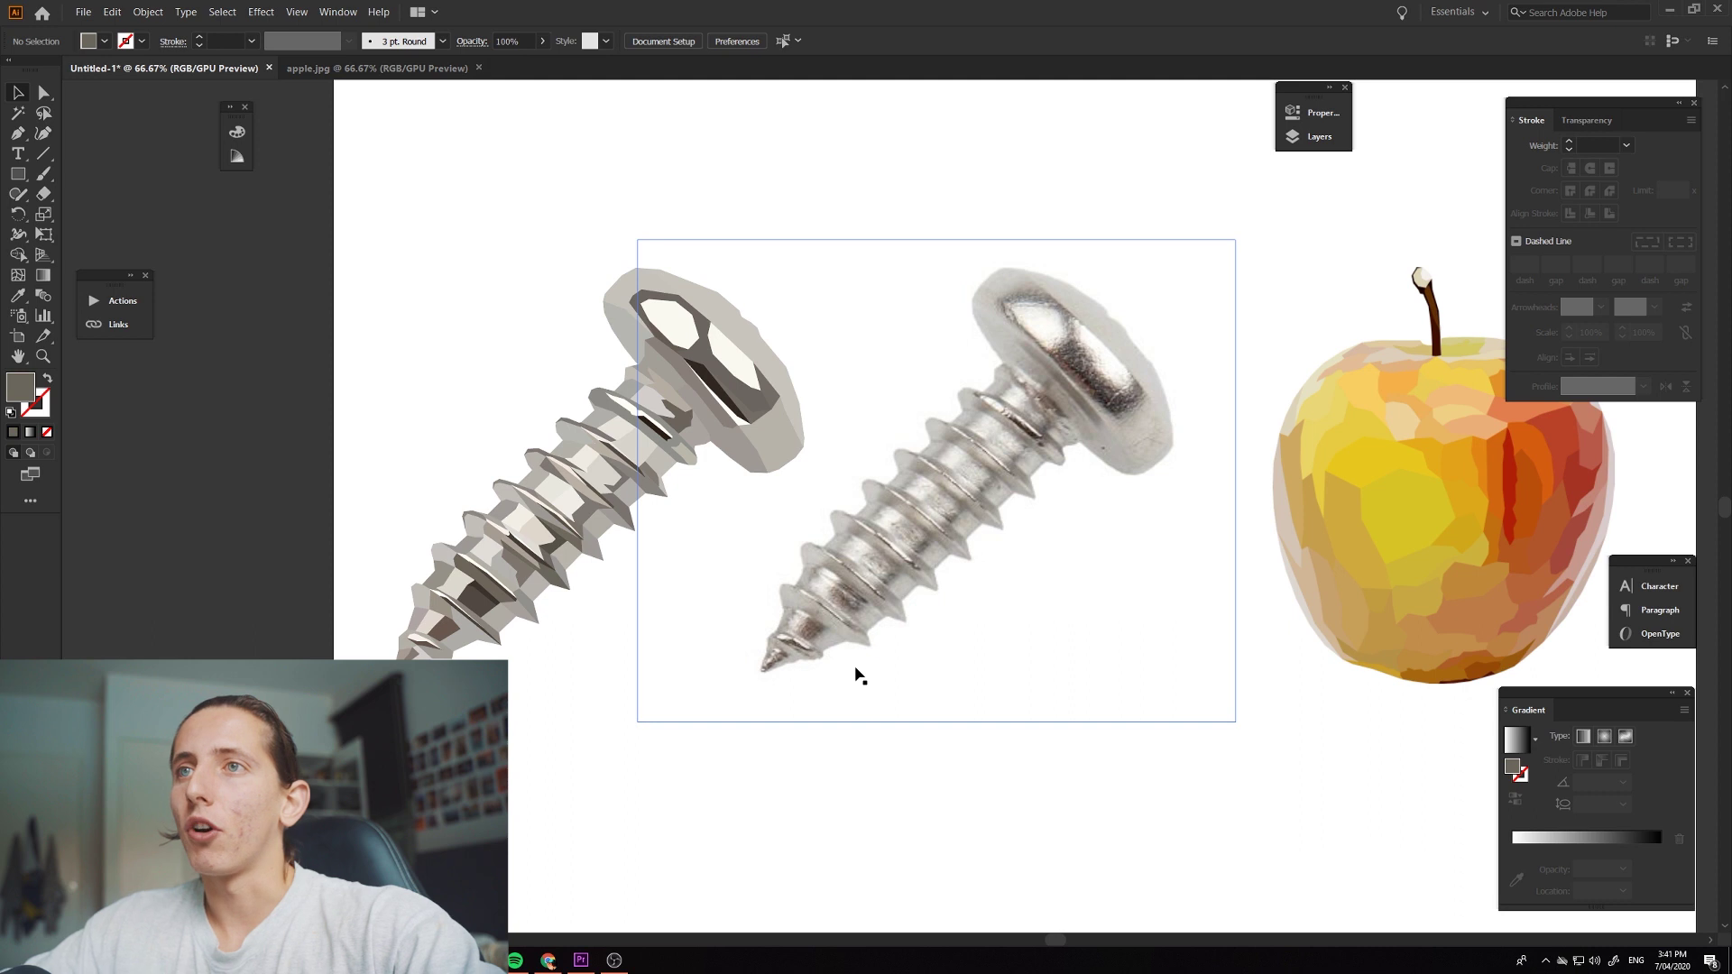
pyautogui.hscroll(-2, 572, 537)
pyautogui.scroll(1, 586, 541)
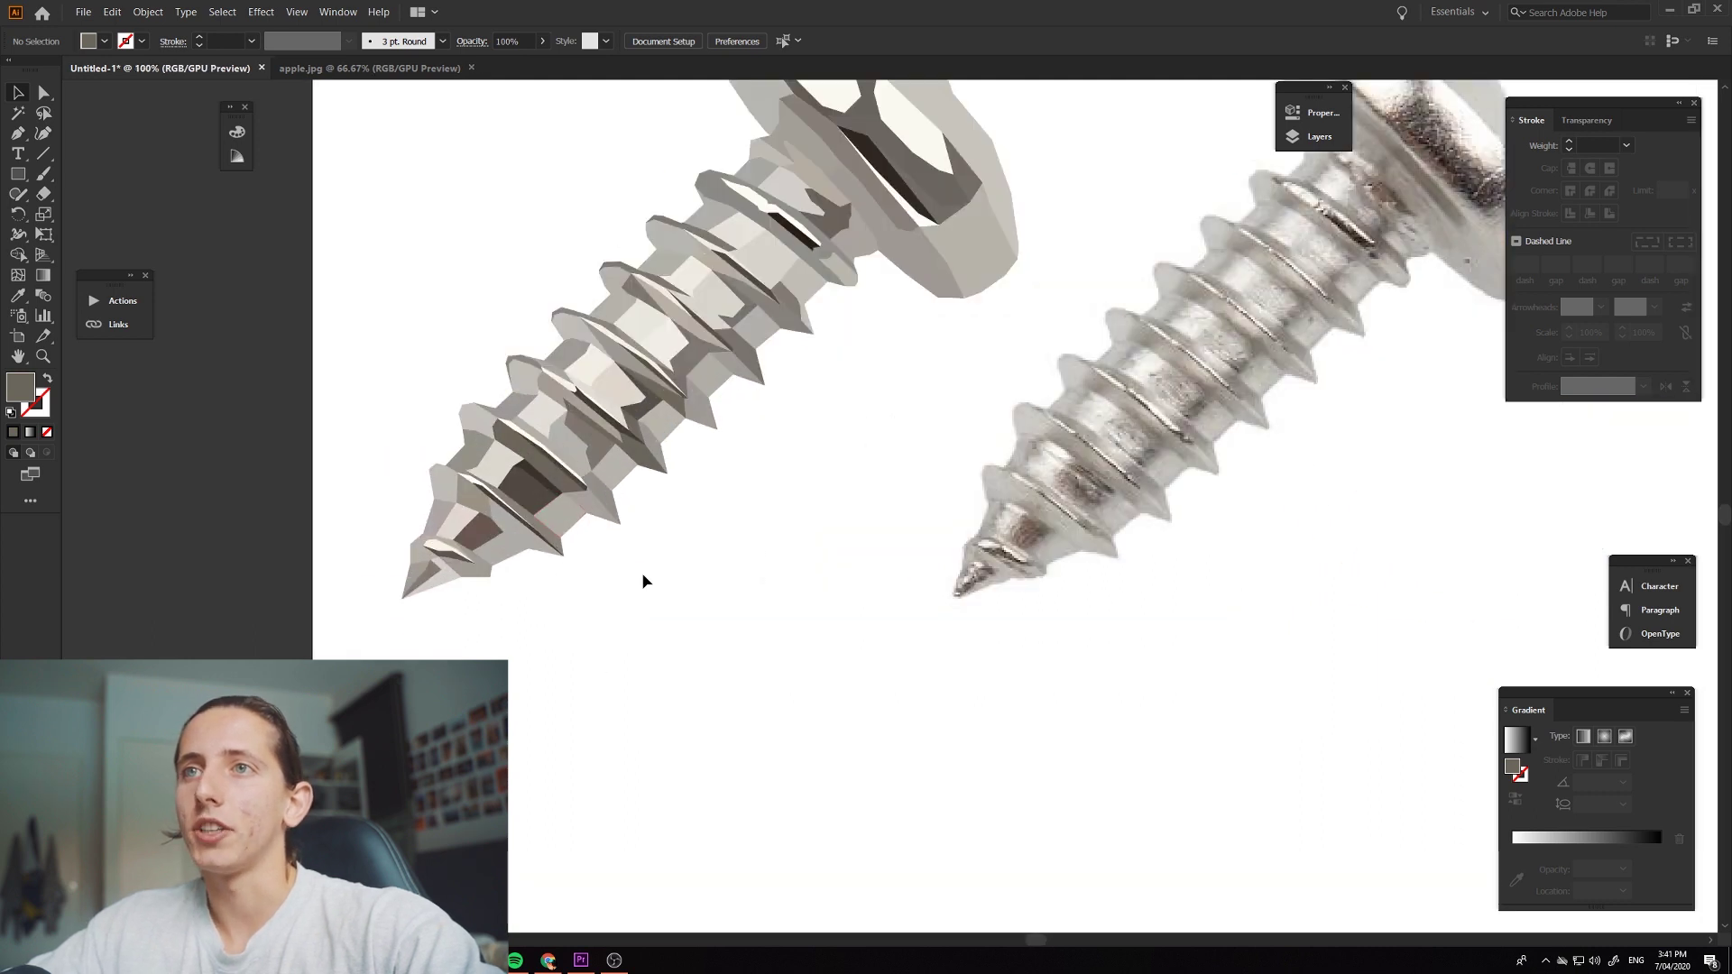
pyautogui.scroll(5, 658, 564)
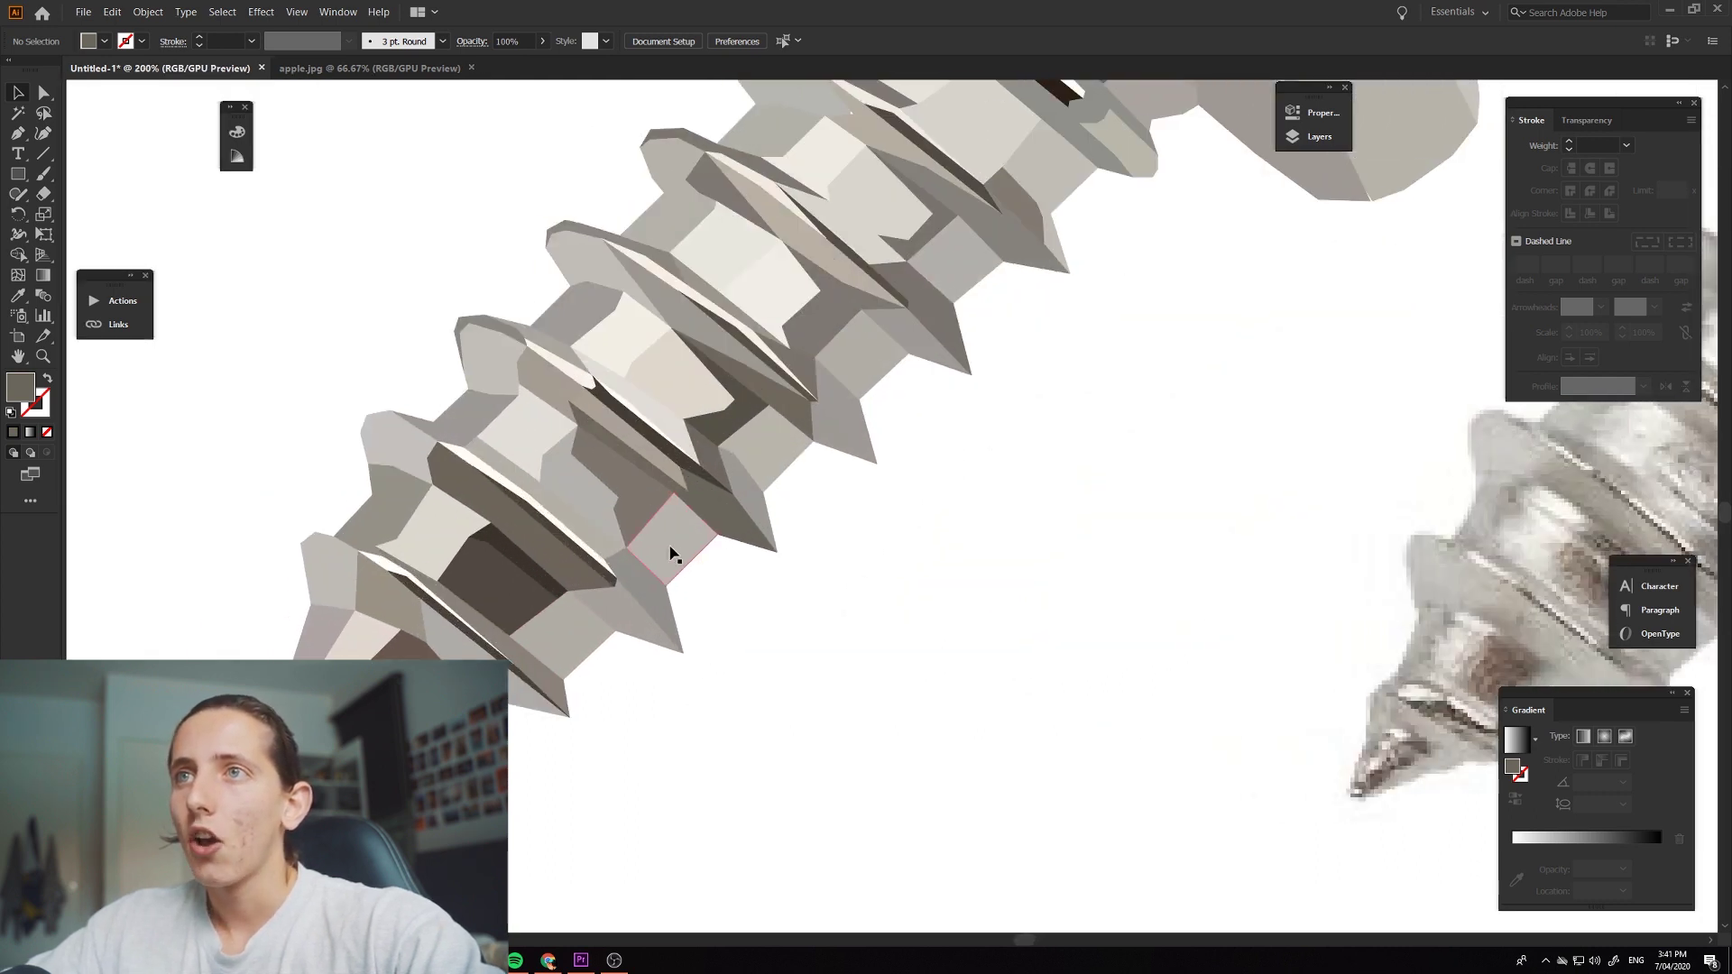
pyautogui.scroll(6, 687, 655)
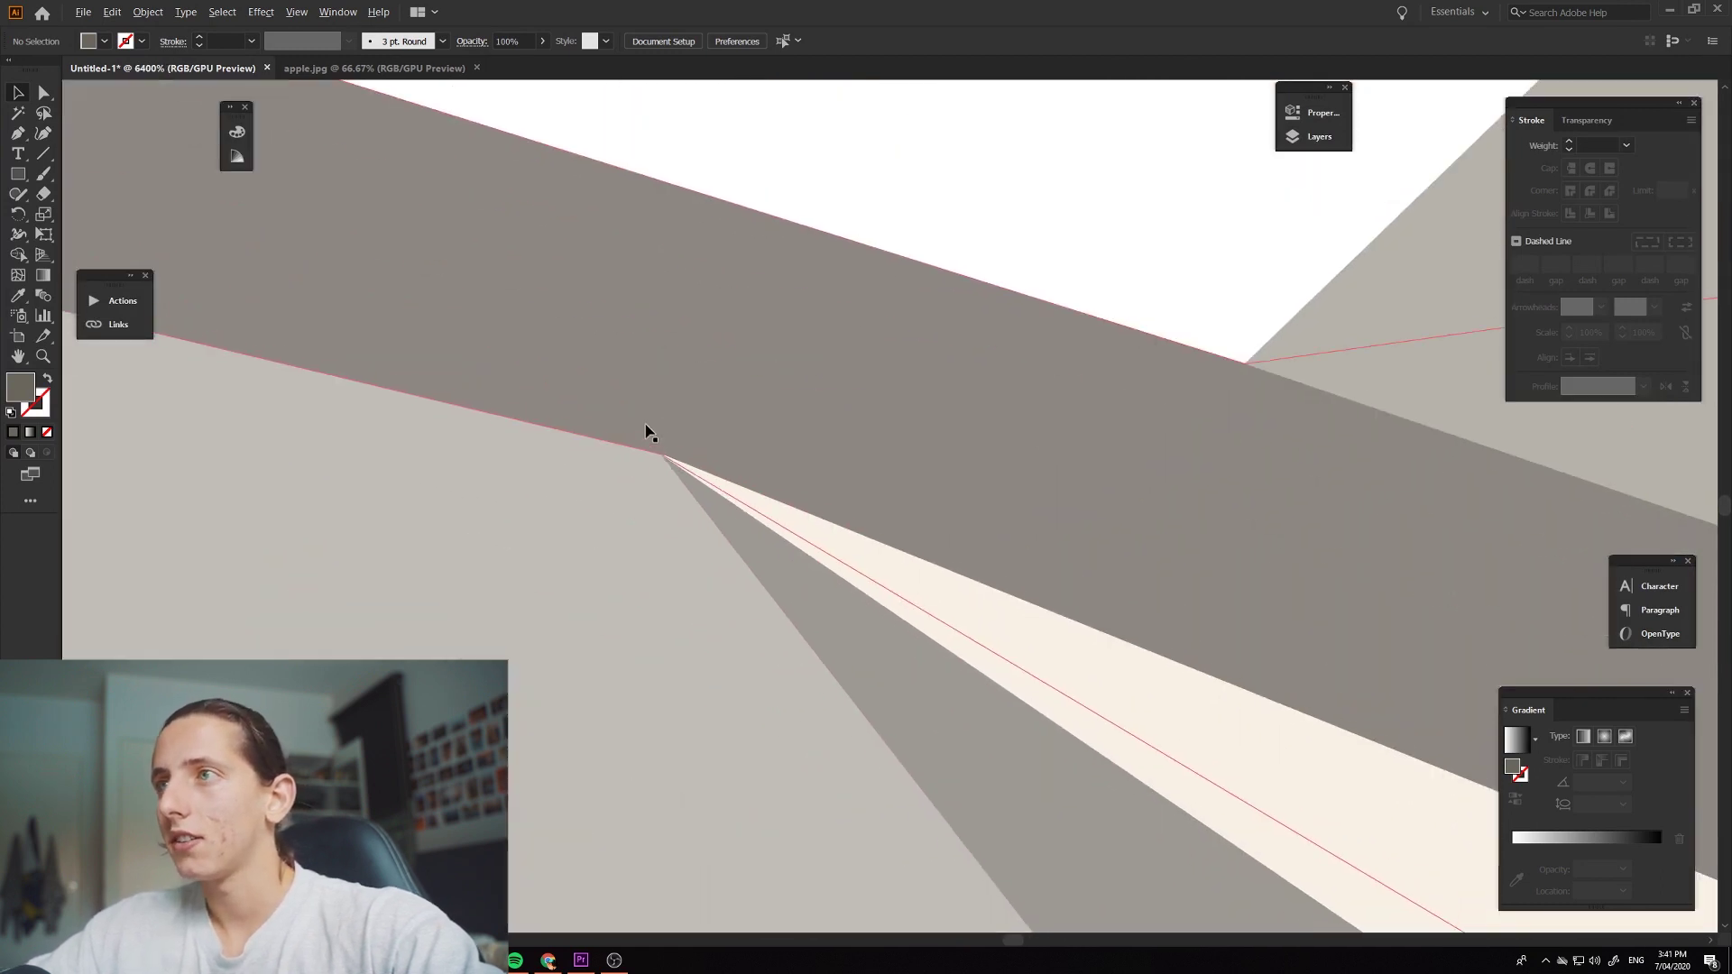
pyautogui.scroll(-6, 646, 433)
pyautogui.scroll(5, 877, 243)
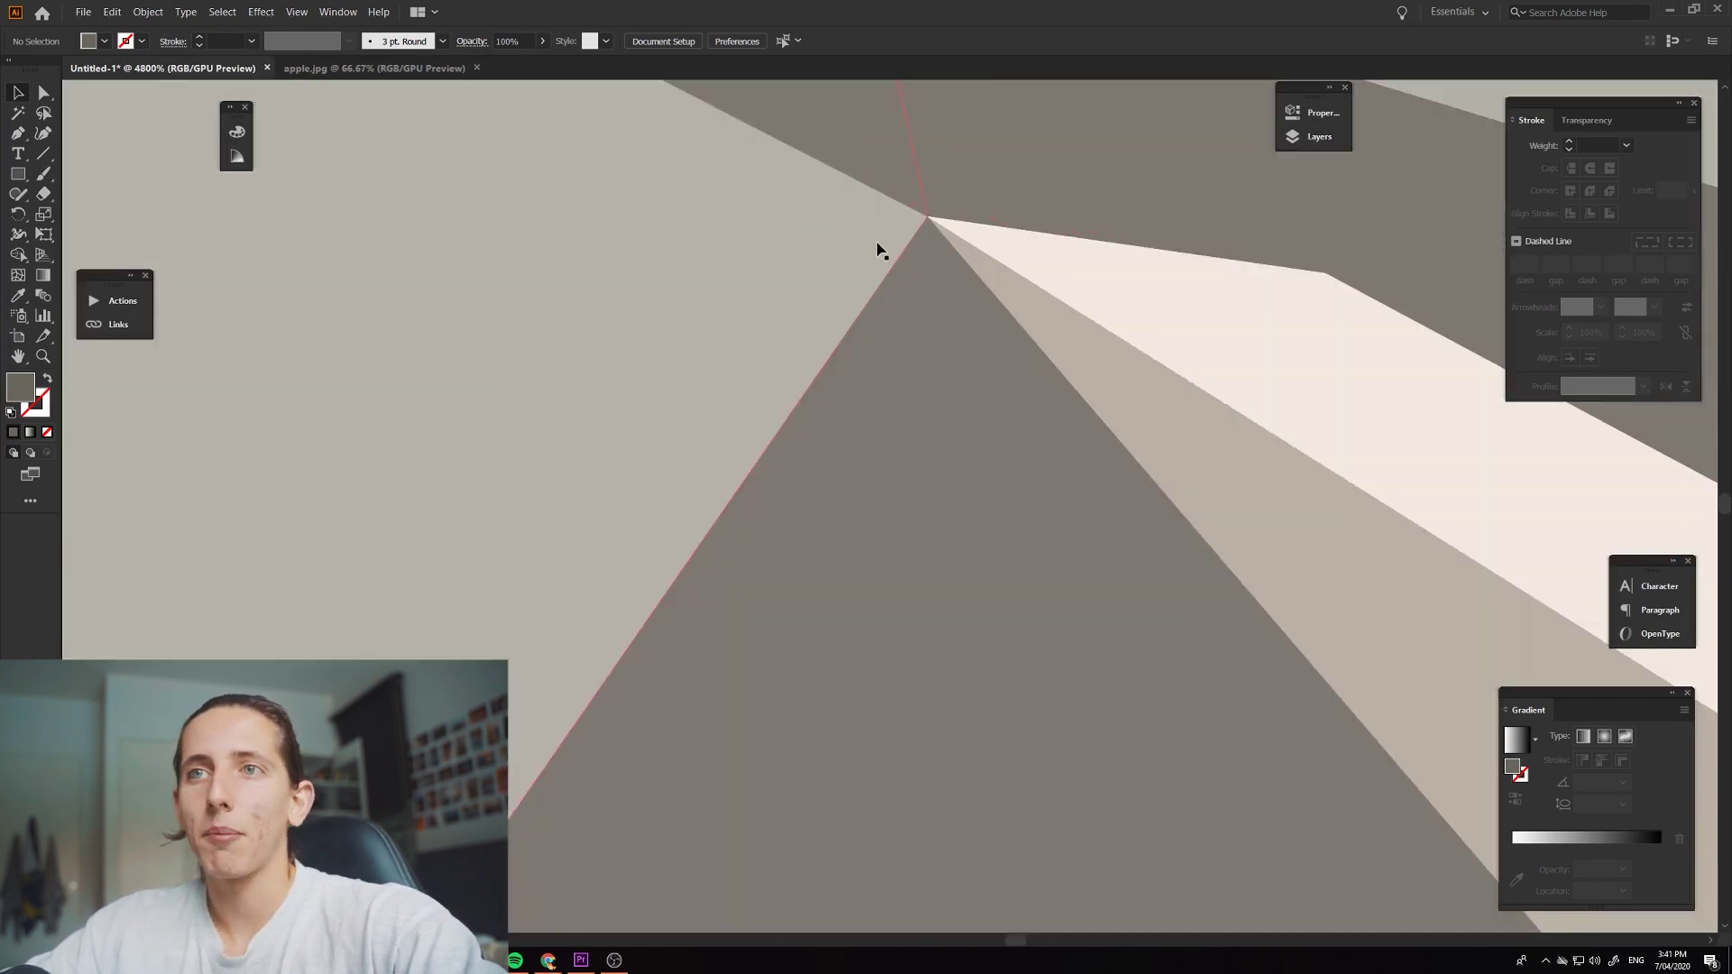